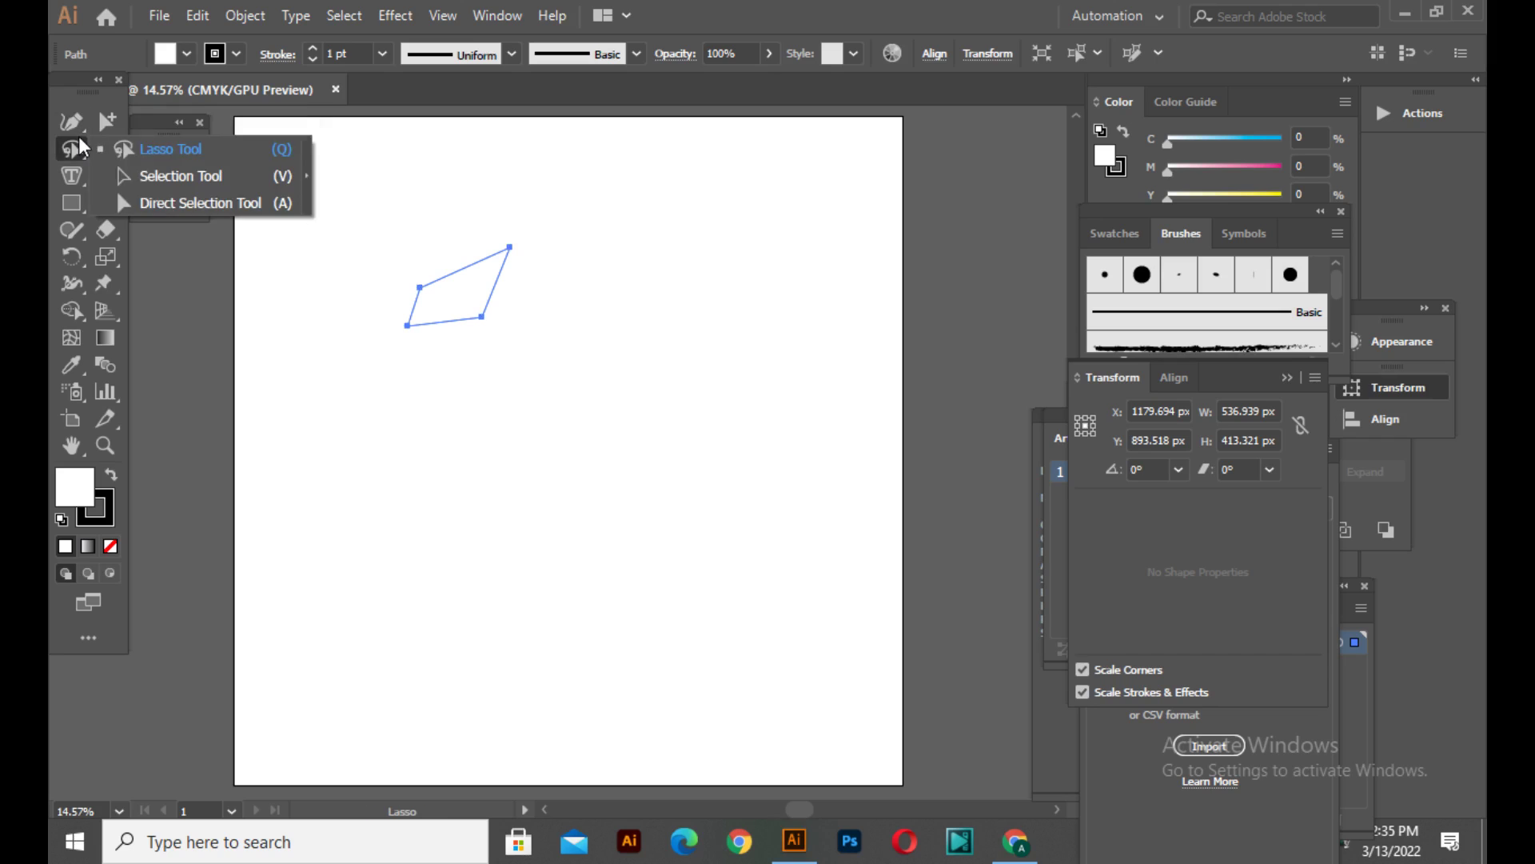
Remove the stroke from the four-sided path and fill it with blue (C 85, M 50, Y 0).
{"action": "left_click", "coordinate": [153, 174]}
{"action": "left_click_drag", "start_coordinate": [531, 234], "coordinate": [395, 323]}
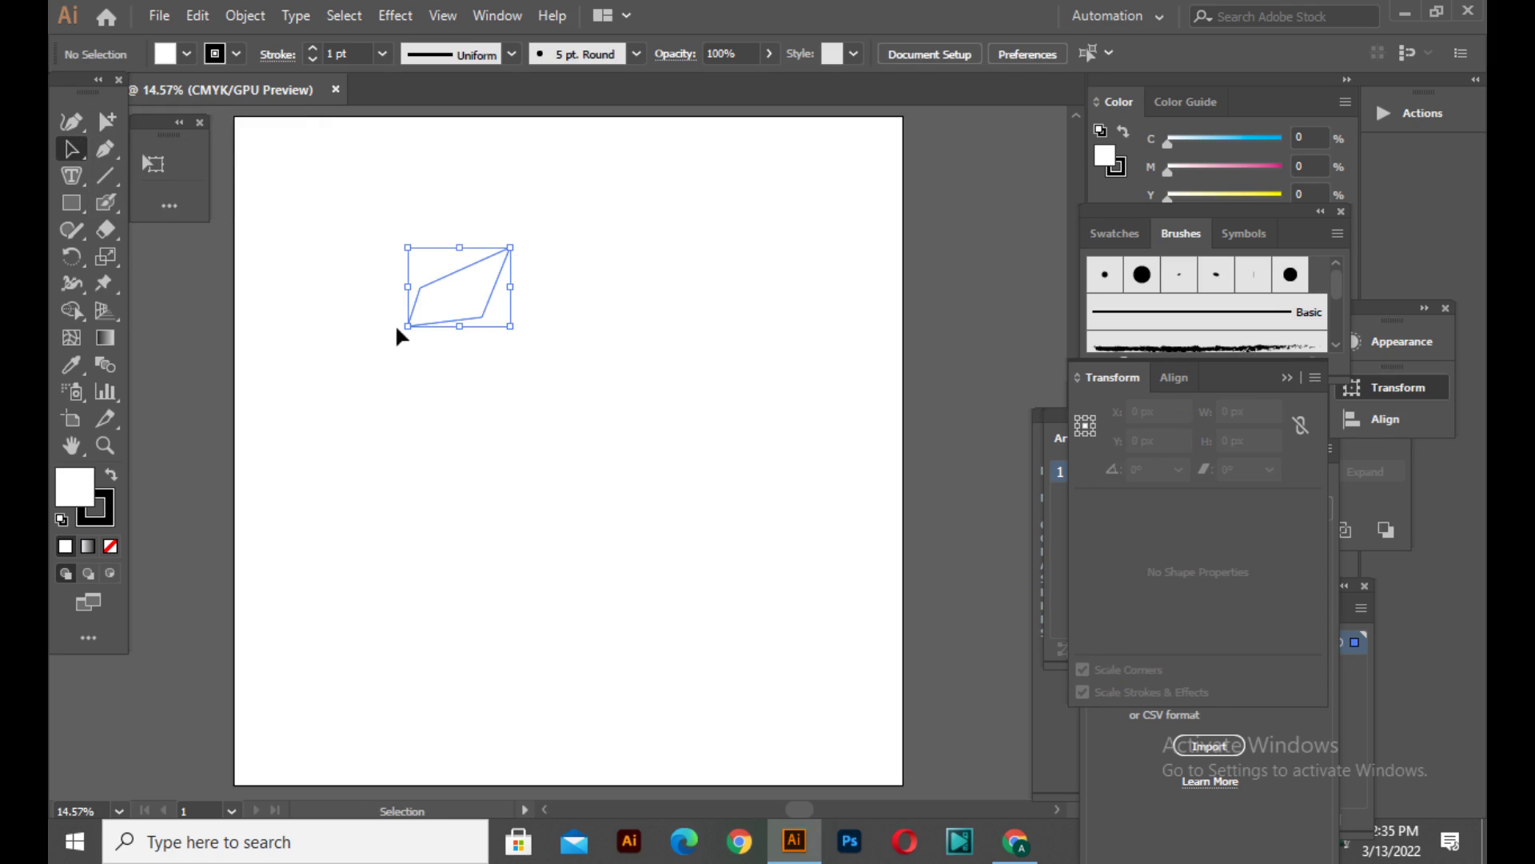
{"action": "left_click", "coordinate": [237, 53]}
{"action": "left_click", "coordinate": [62, 92]}
{"action": "left_click", "coordinate": [164, 58]}
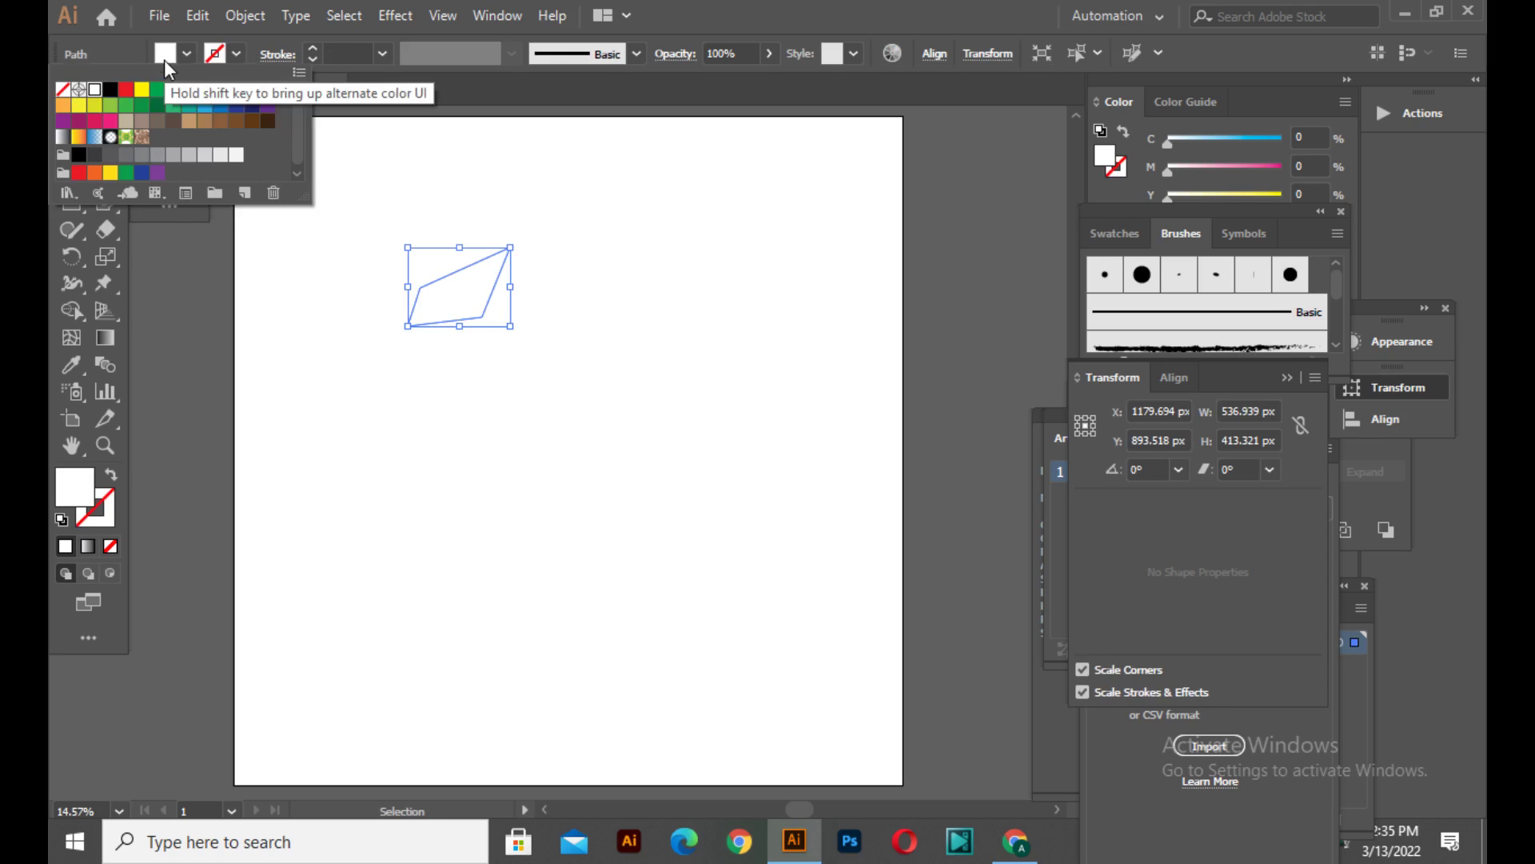
{"action": "left_click", "coordinate": [221, 107]}
{"action": "left_click", "coordinate": [592, 408]}
Reshape the blue path into a slanted roof with the Curvature tool by repositioning its peak, upper-left and lower-left anchor points.
{"action": "left_click", "coordinate": [71, 120]}
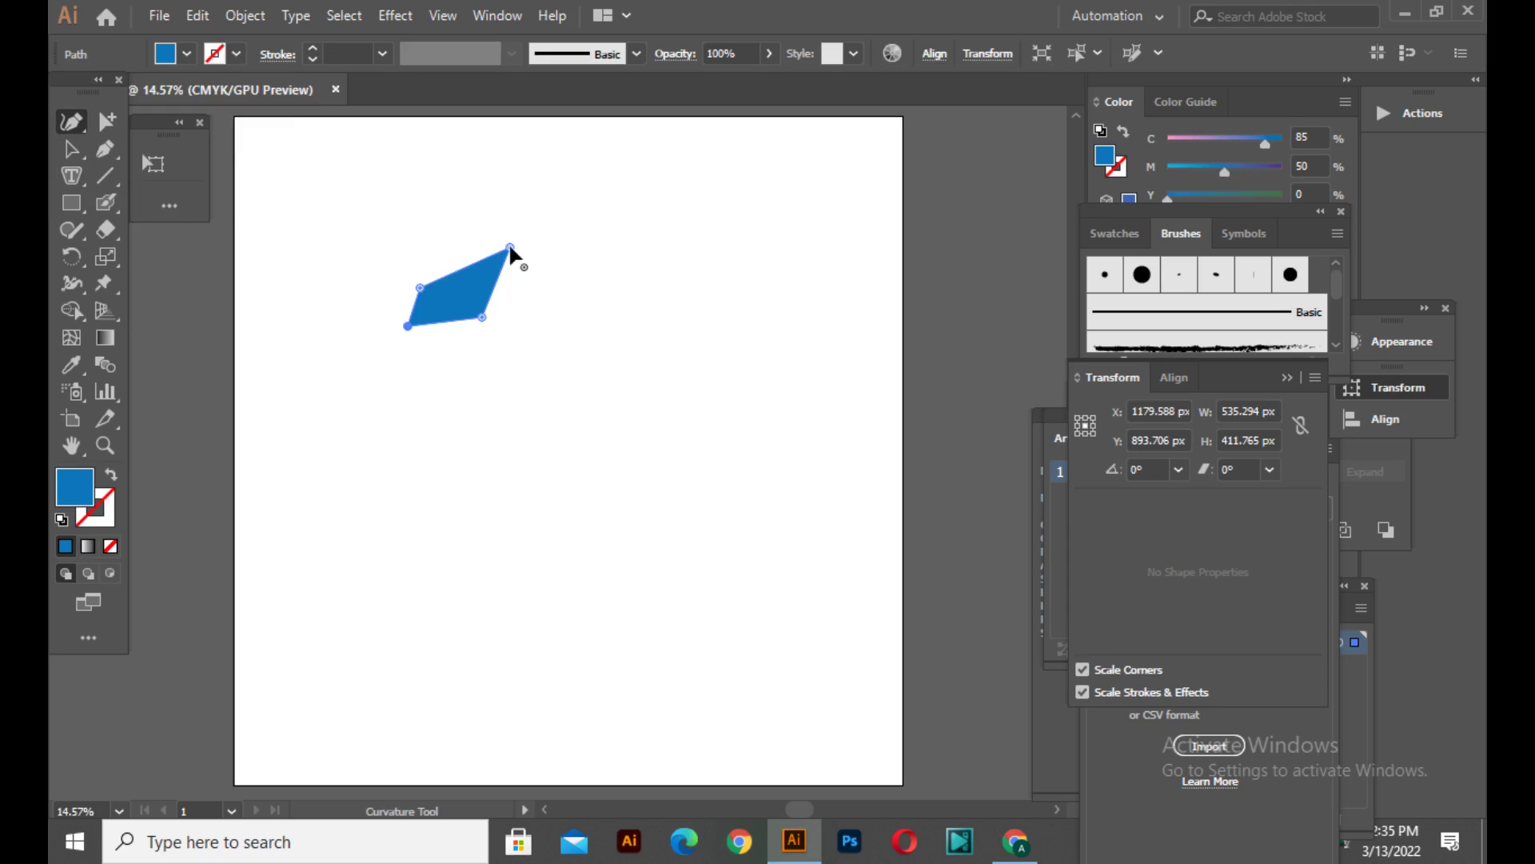
{"action": "left_click_drag", "start_coordinate": [520, 259], "coordinate": [517, 260]}
{"action": "left_click_drag", "start_coordinate": [420, 288], "coordinate": [440, 286]}
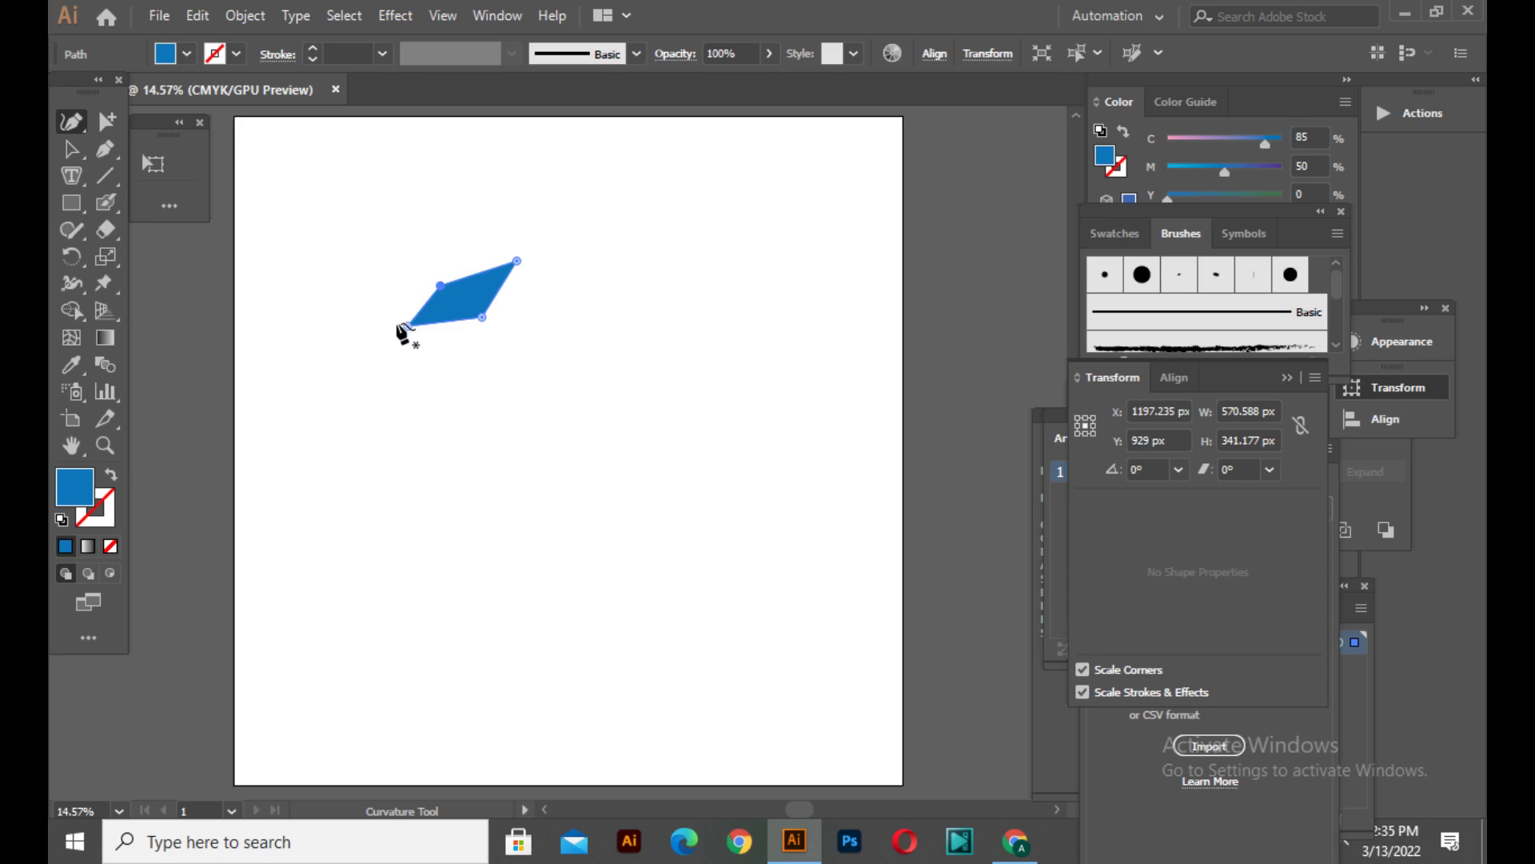
{"action": "left_click_drag", "start_coordinate": [427, 328], "coordinate": [415, 319]}
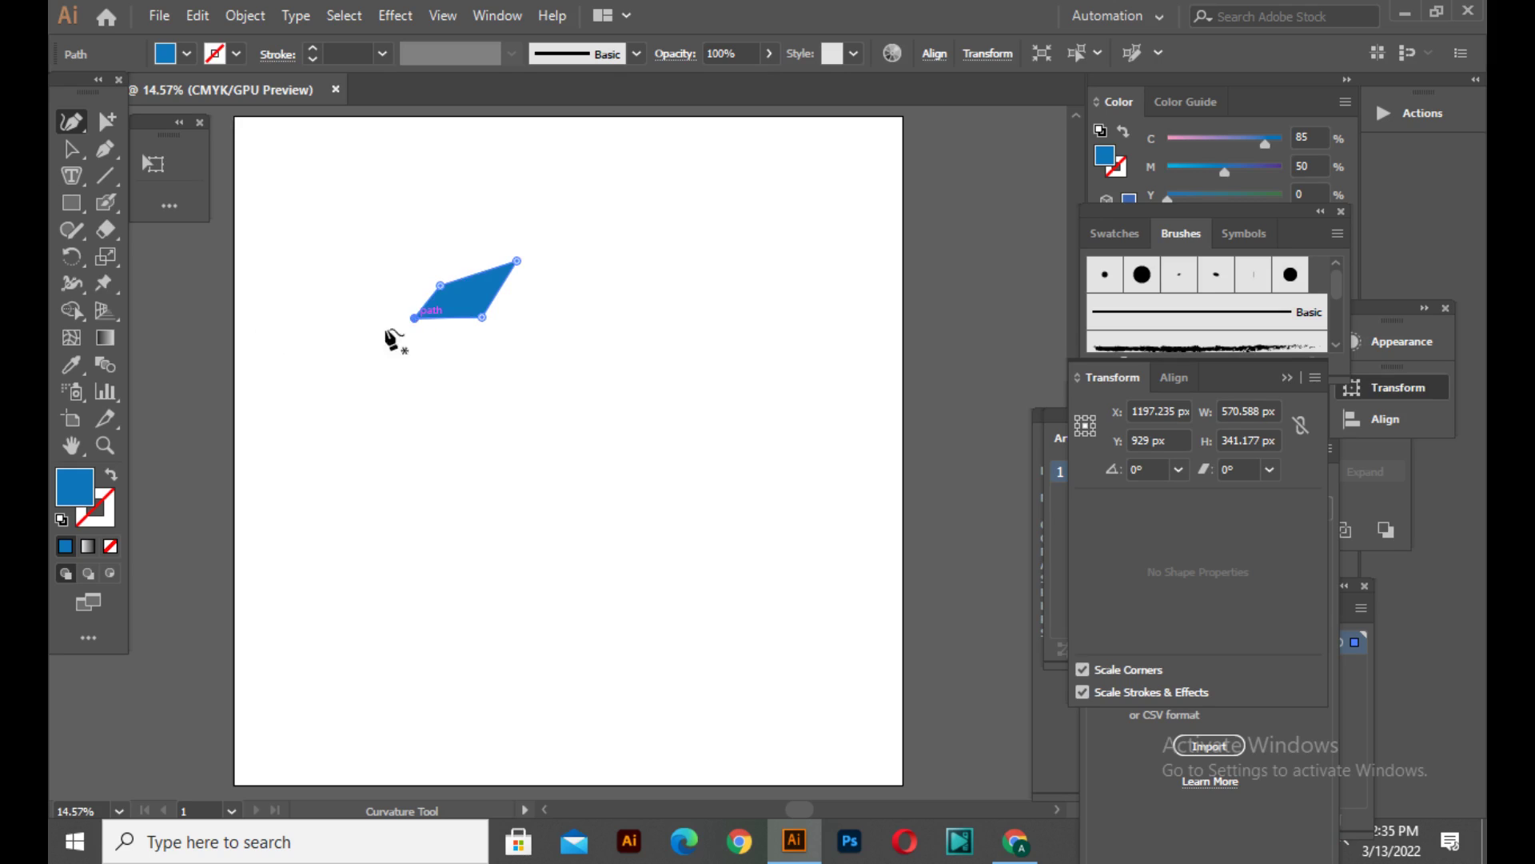
{"action": "left_click", "coordinate": [72, 149]}
{"action": "left_click", "coordinate": [640, 298]}
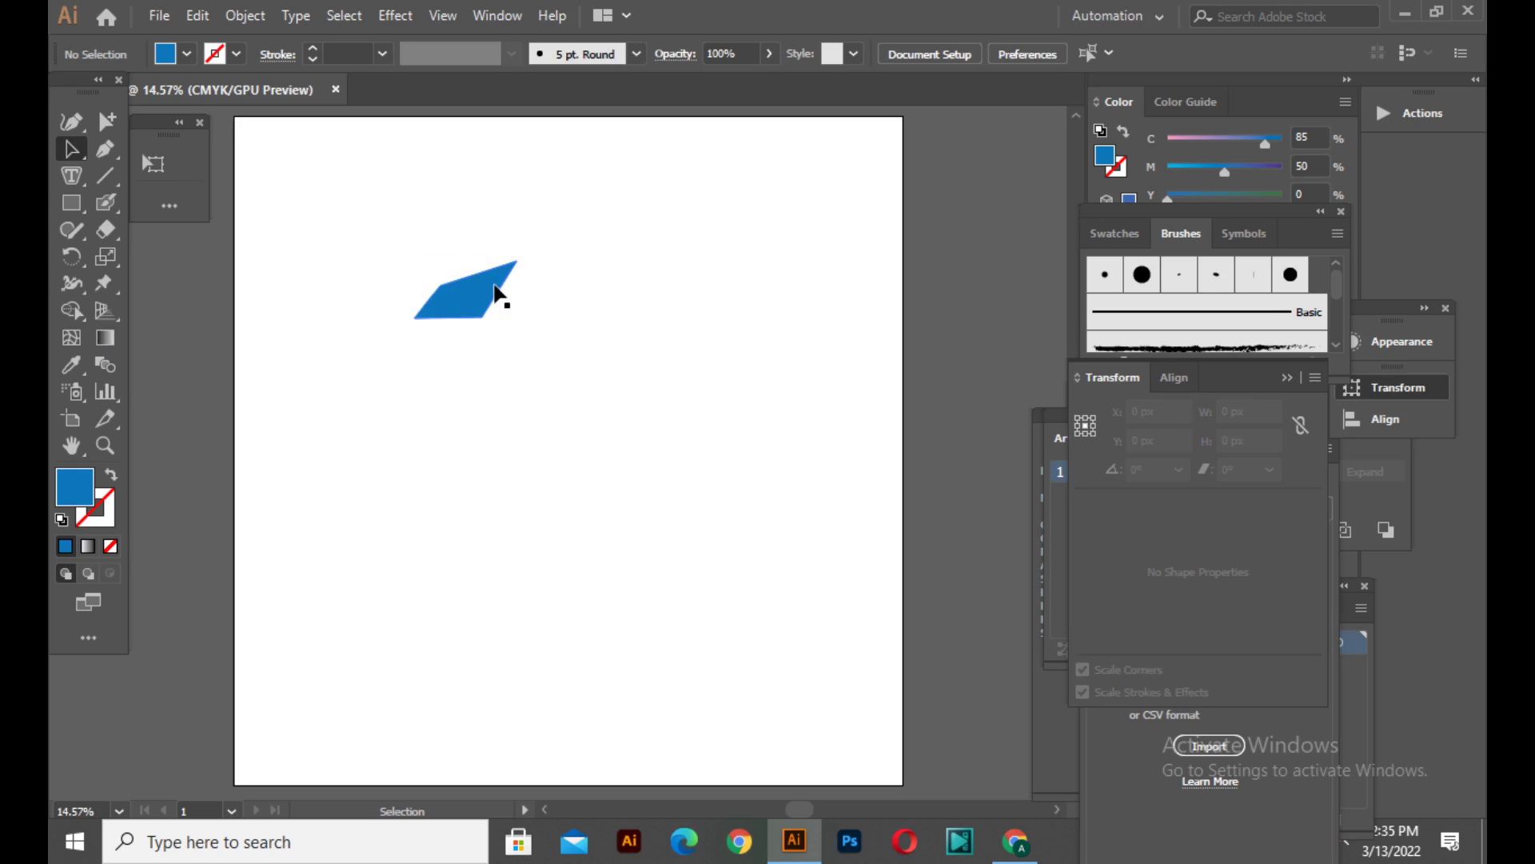
Draw a narrow four-point blue slope with the Pen tool, descending to the right from the roof's peak with a small gap.
{"action": "left_click", "coordinate": [496, 295]}
{"action": "key", "text": "p"}
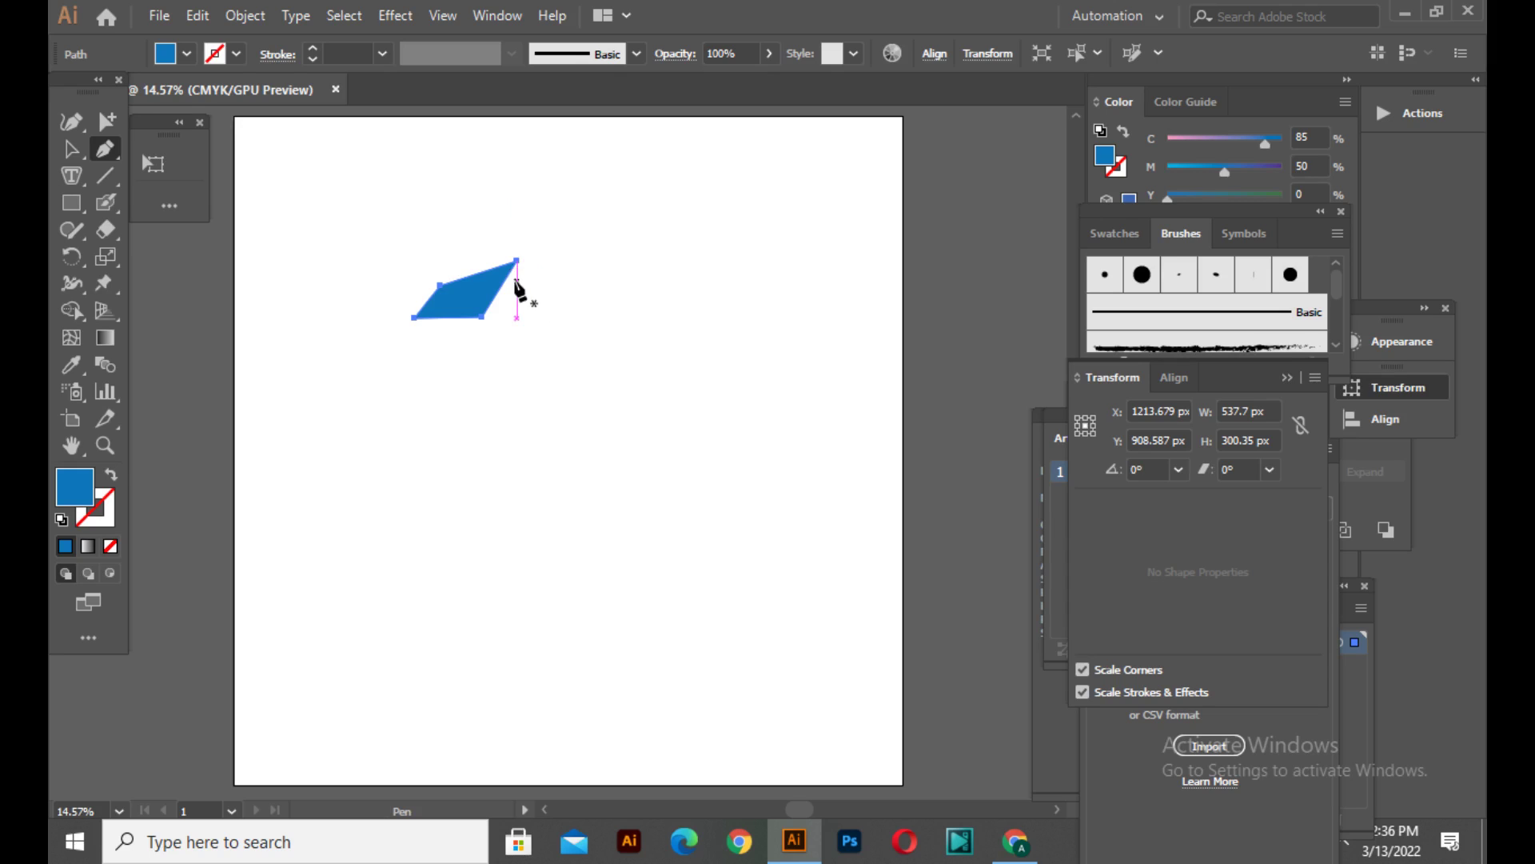
{"action": "left_click", "coordinate": [517, 280]}
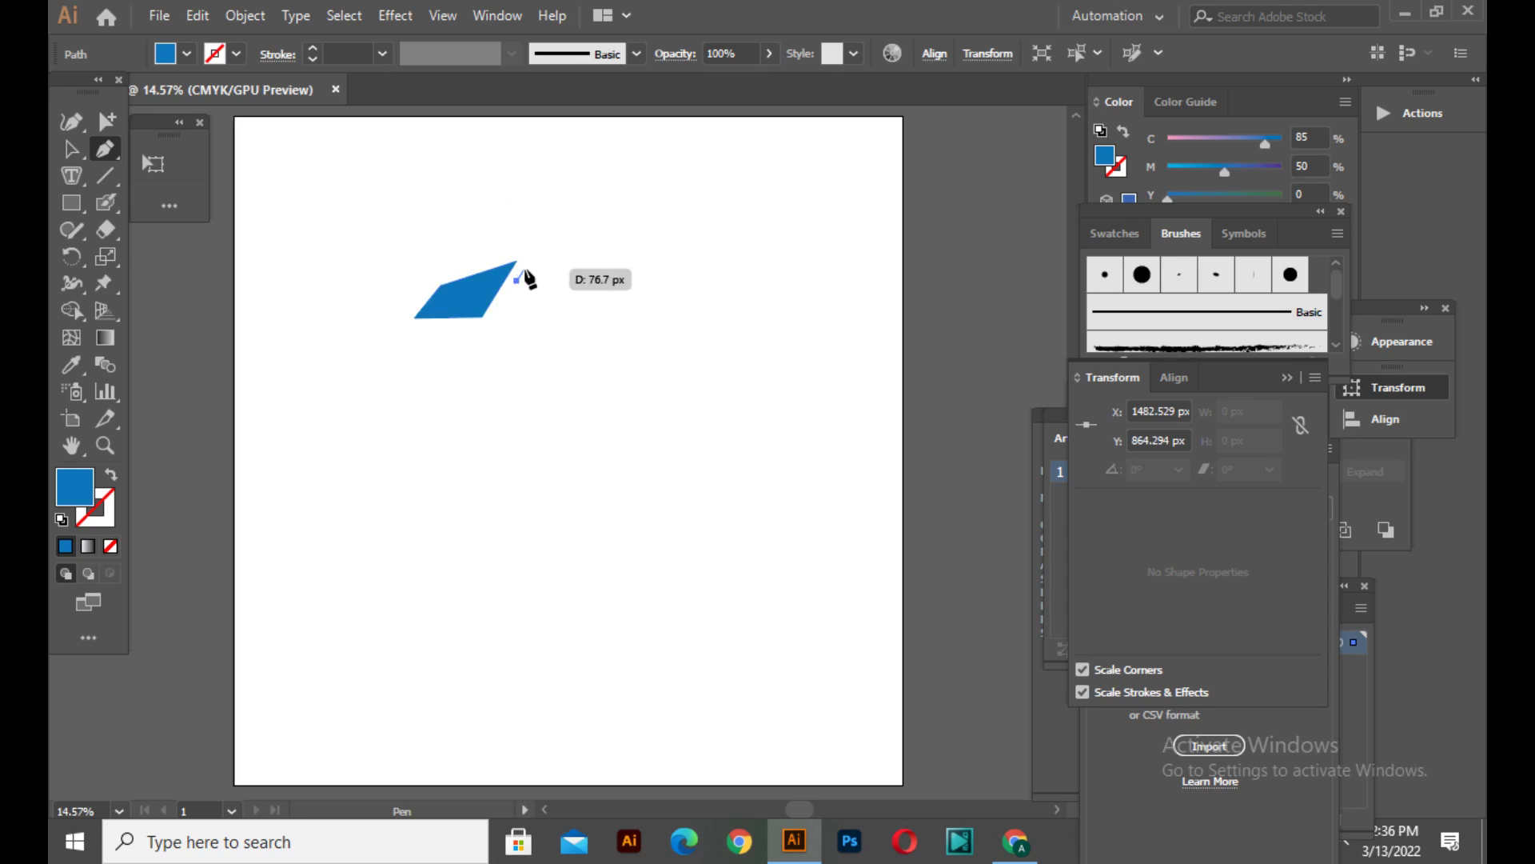
{"action": "left_click", "coordinate": [525, 268]}
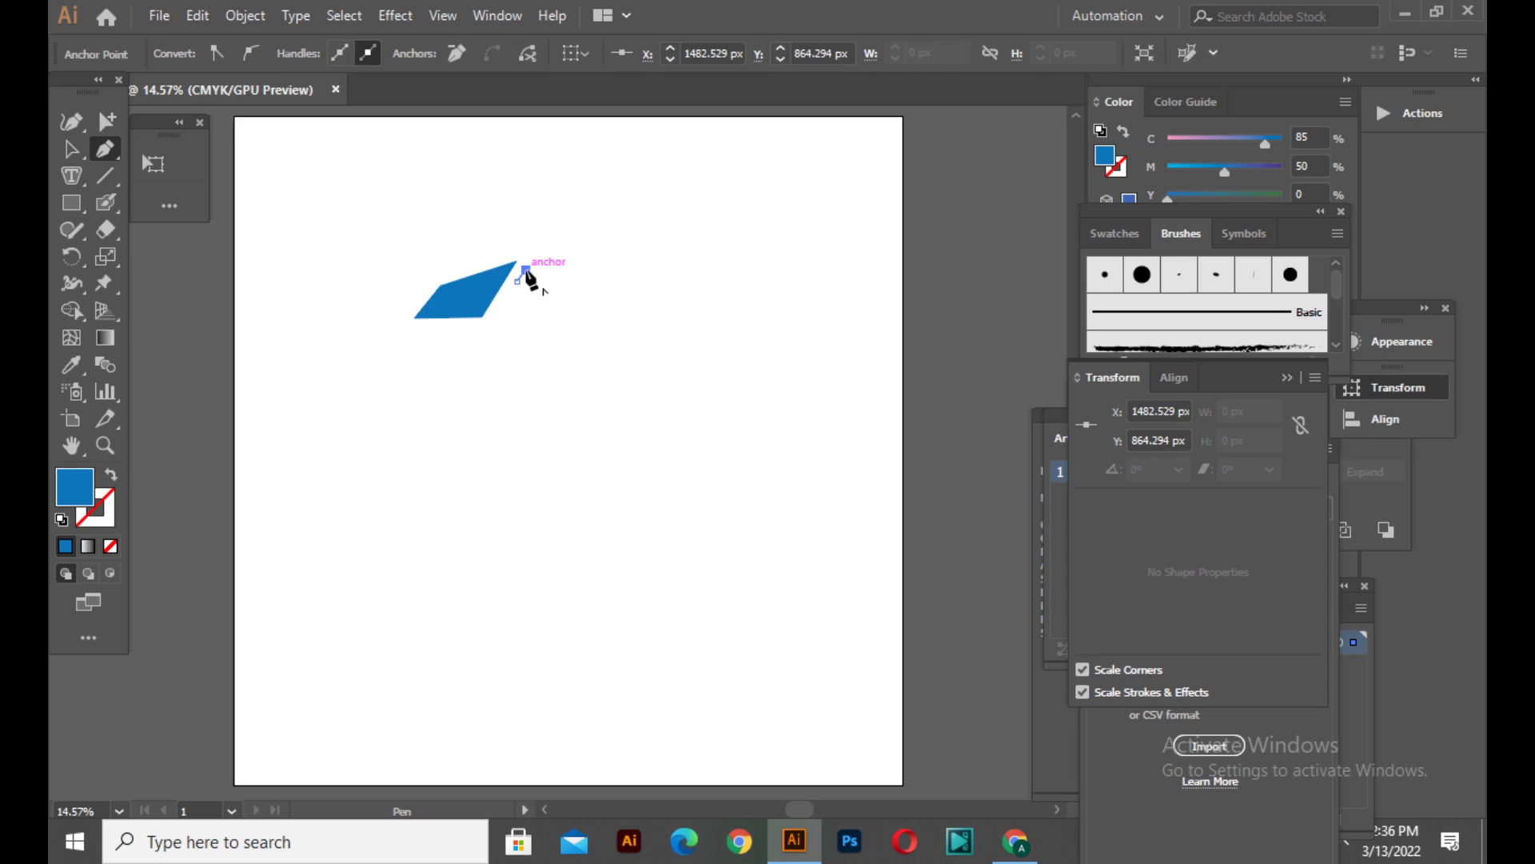
{"action": "left_click", "coordinate": [559, 313]}
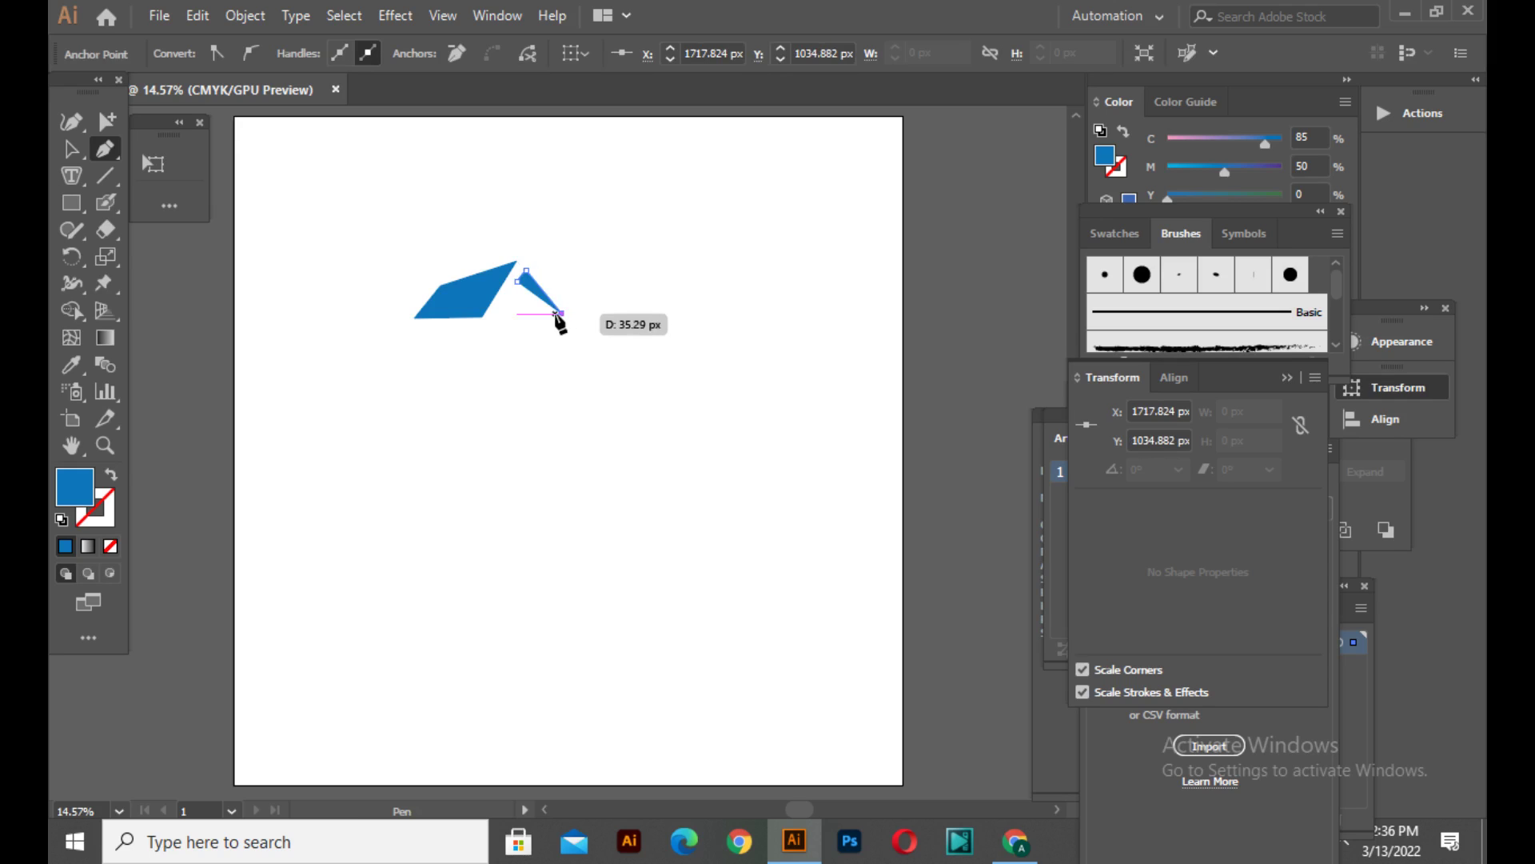
{"action": "left_click", "coordinate": [551, 314]}
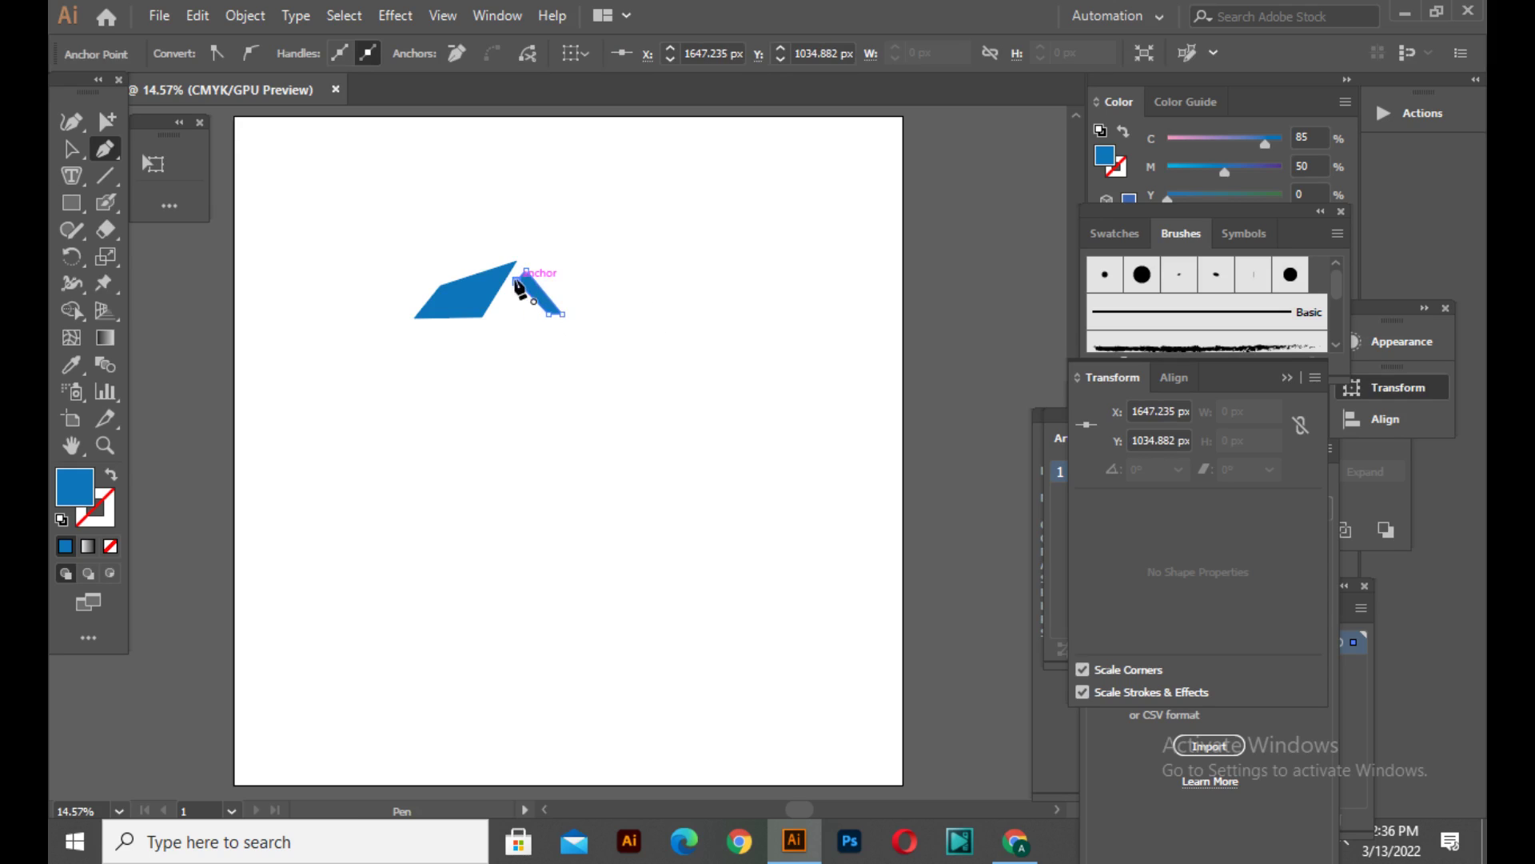
{"action": "left_click", "coordinate": [518, 281]}
{"action": "key", "text": "v"}
{"action": "left_click", "coordinate": [516, 450]}
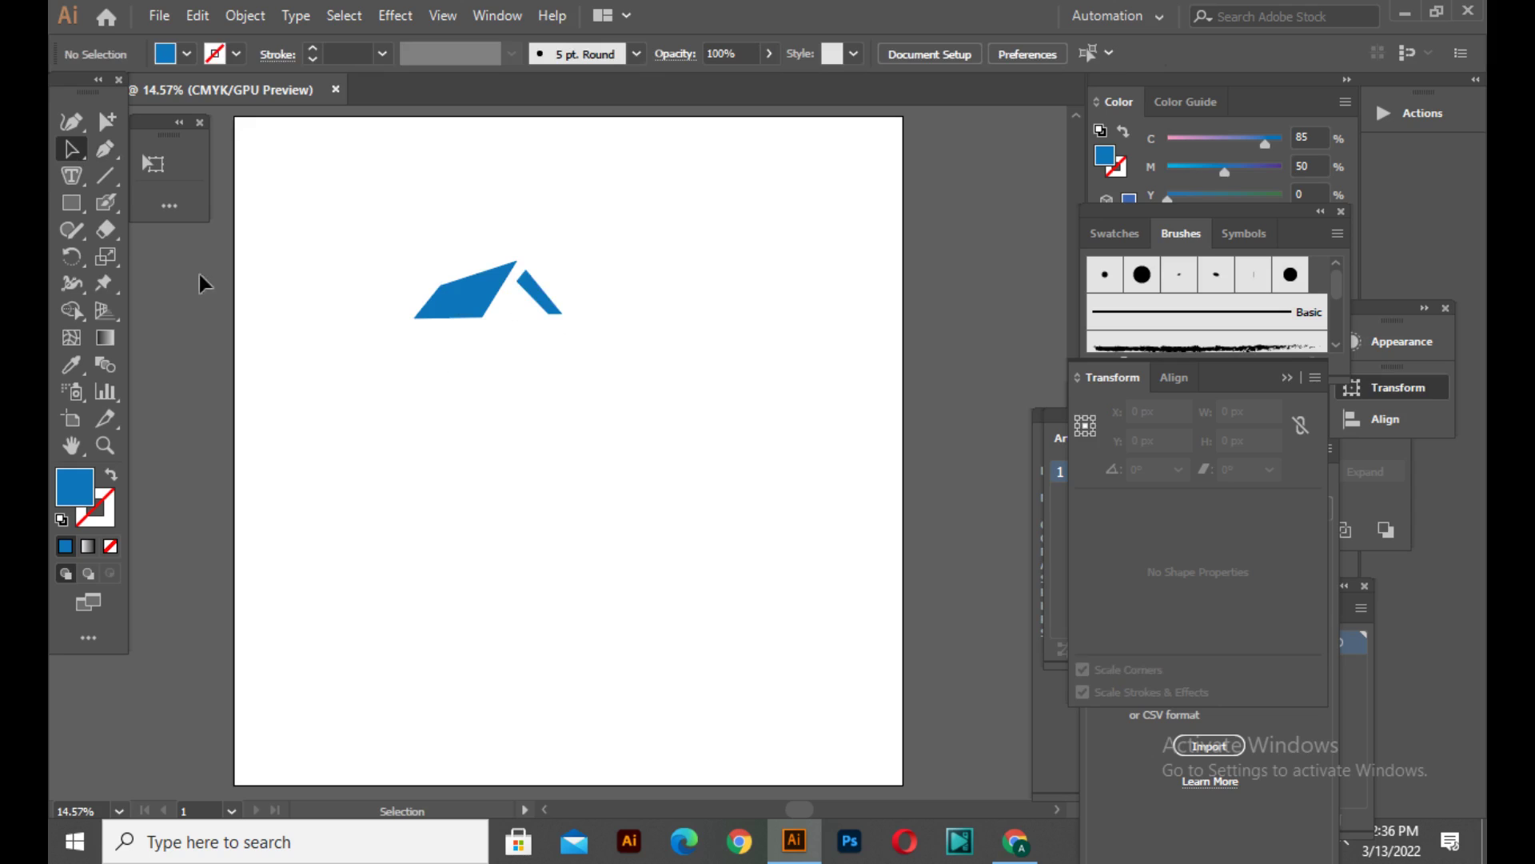
Draw a square about 47 px wide beneath the roof peak and fill it with orange (C 0, M 80, Y 95).
{"action": "left_click", "coordinate": [71, 203]}
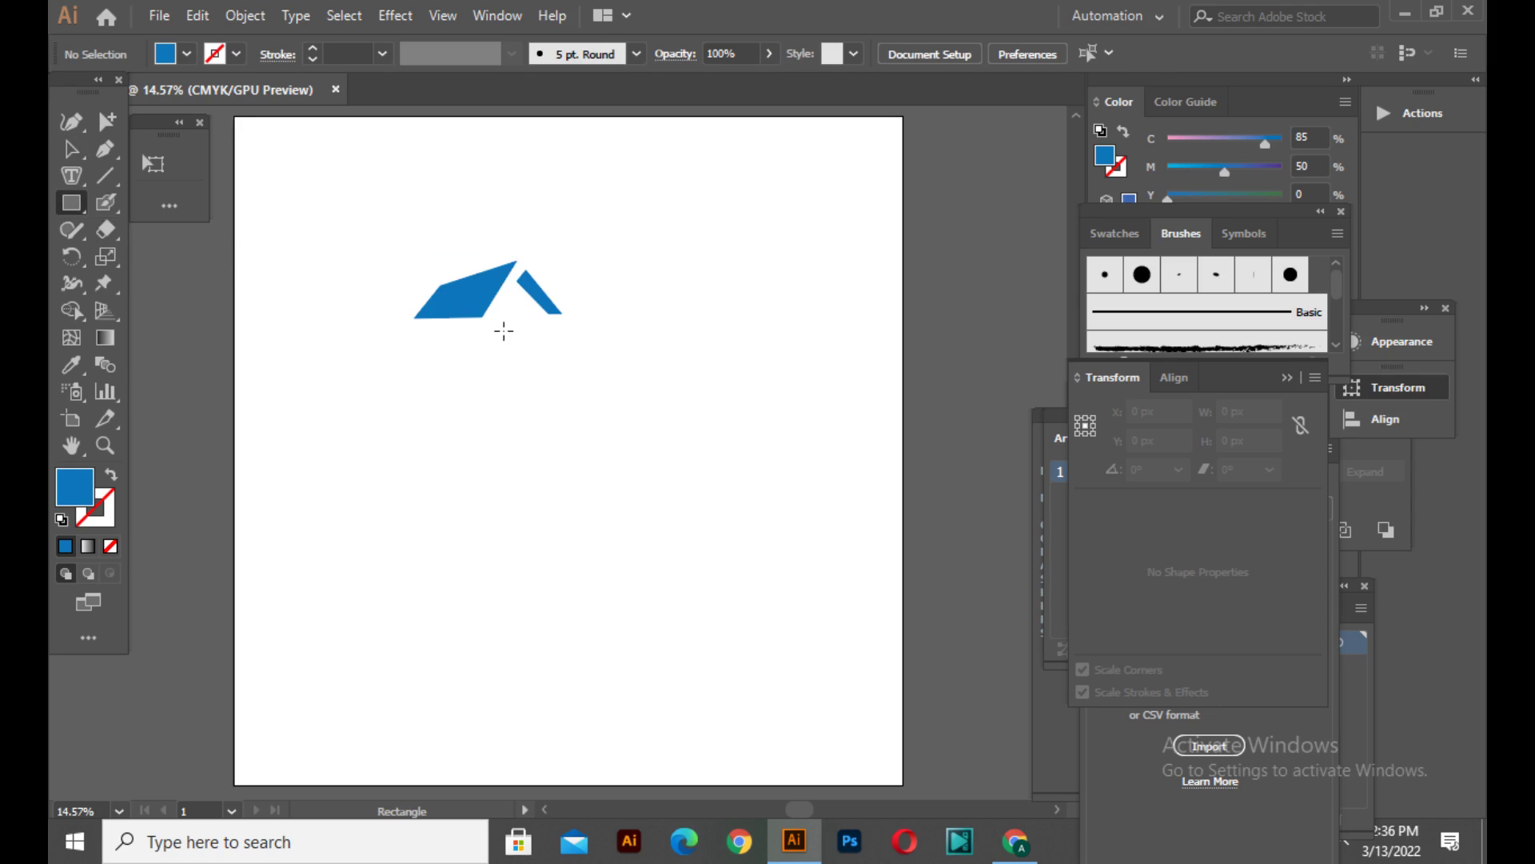
{"action": "left_click_drag", "start_coordinate": [509, 305], "coordinate": [514, 311]}
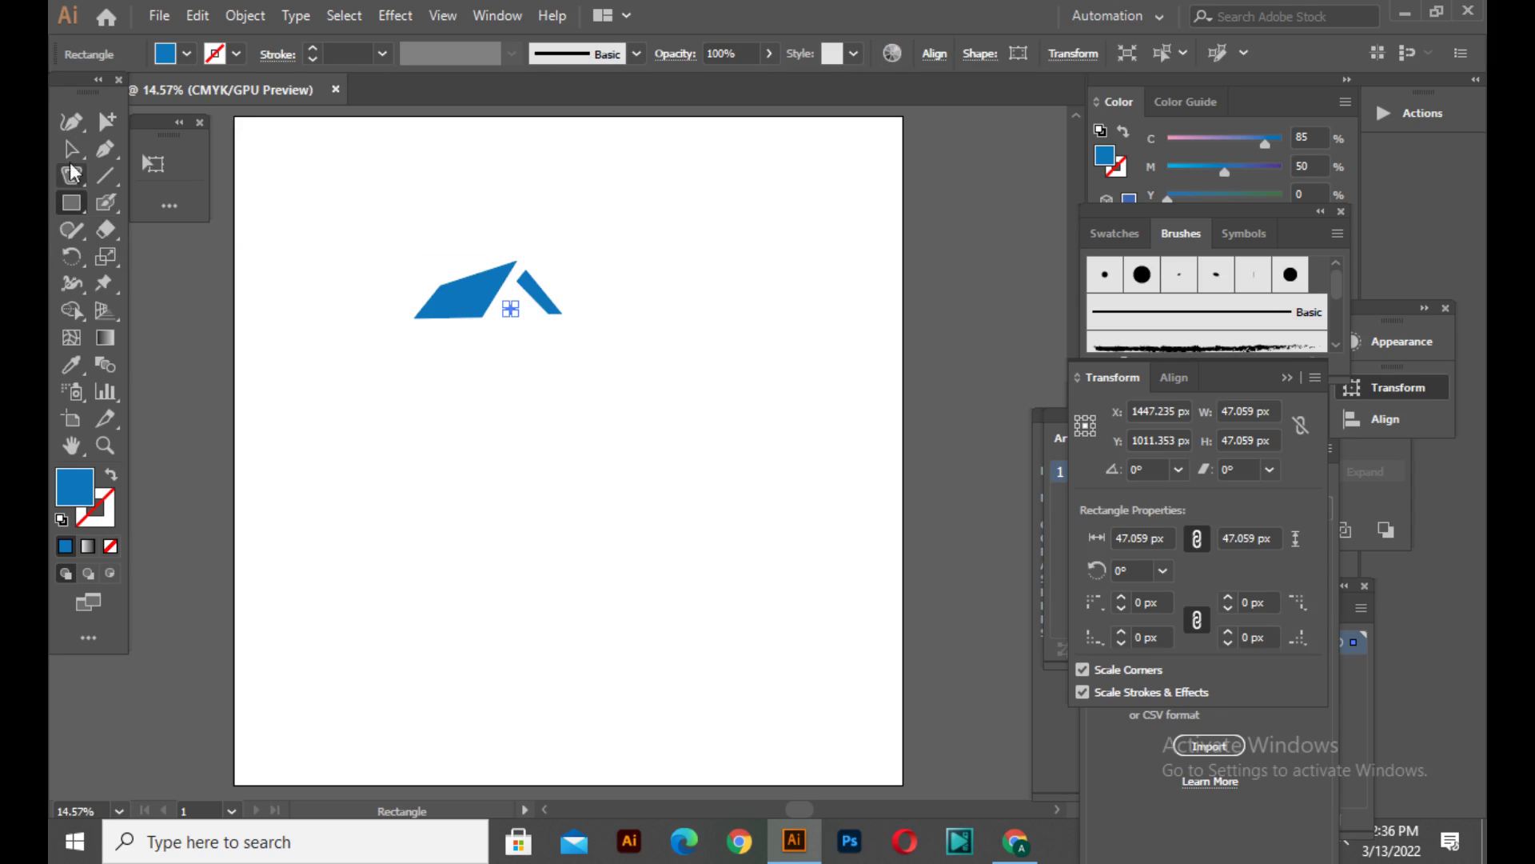
{"action": "left_click", "coordinate": [71, 148]}
{"action": "left_click", "coordinate": [164, 56]}
{"action": "left_click", "coordinate": [260, 102]}
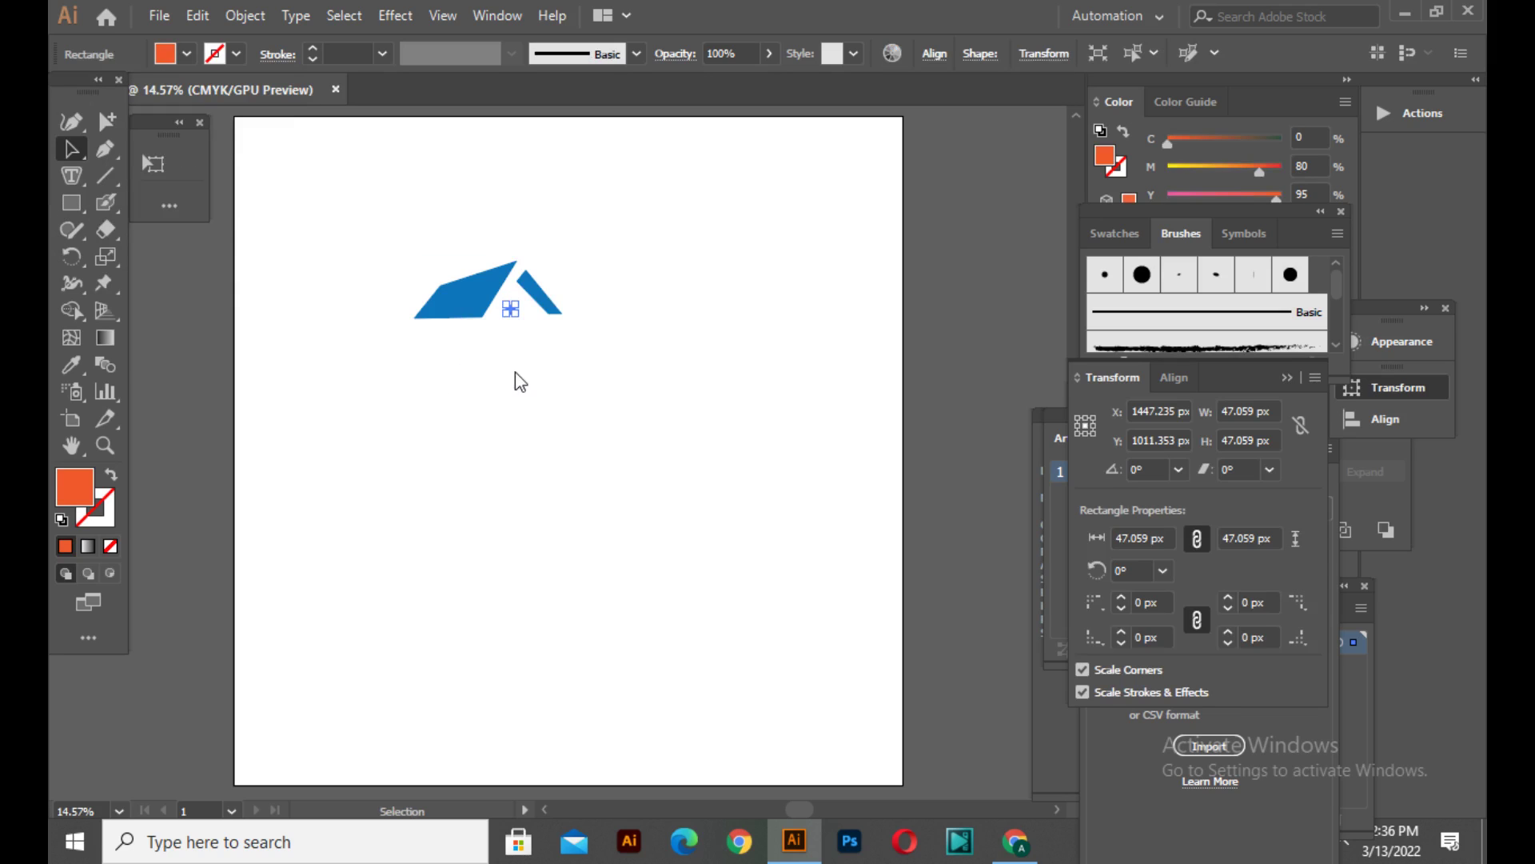
{"action": "left_click", "coordinate": [514, 335]}
Copy and paste the orange square, placing the copy just to the right of the original with a narrow gap.
{"action": "left_click", "coordinate": [512, 309]}
{"action": "left_click", "coordinate": [191, 15]}
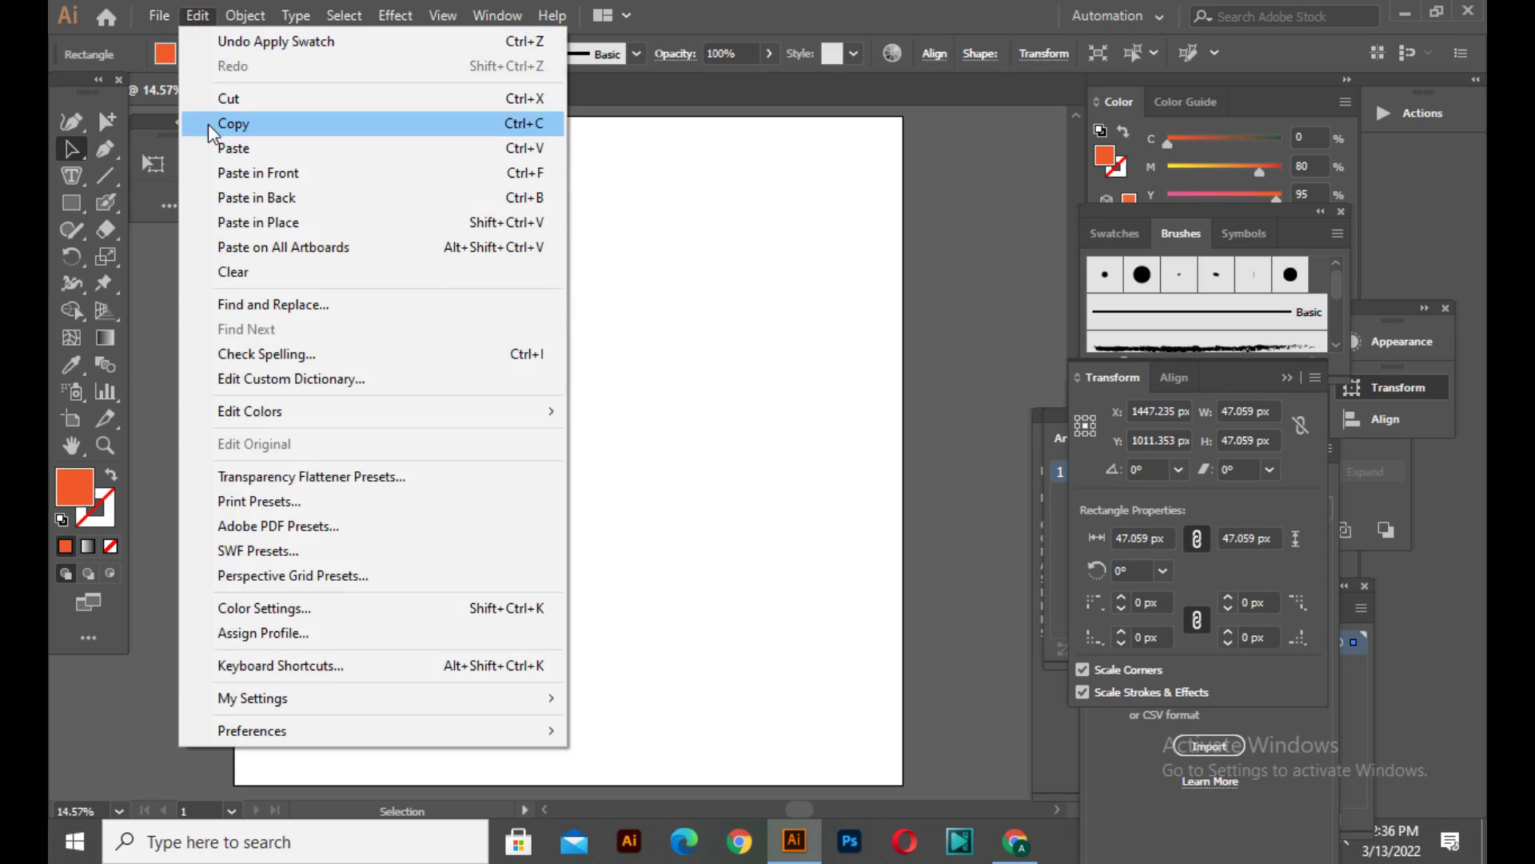
{"action": "left_click", "coordinate": [208, 123]}
{"action": "left_click", "coordinate": [196, 16]}
{"action": "left_click", "coordinate": [231, 147]}
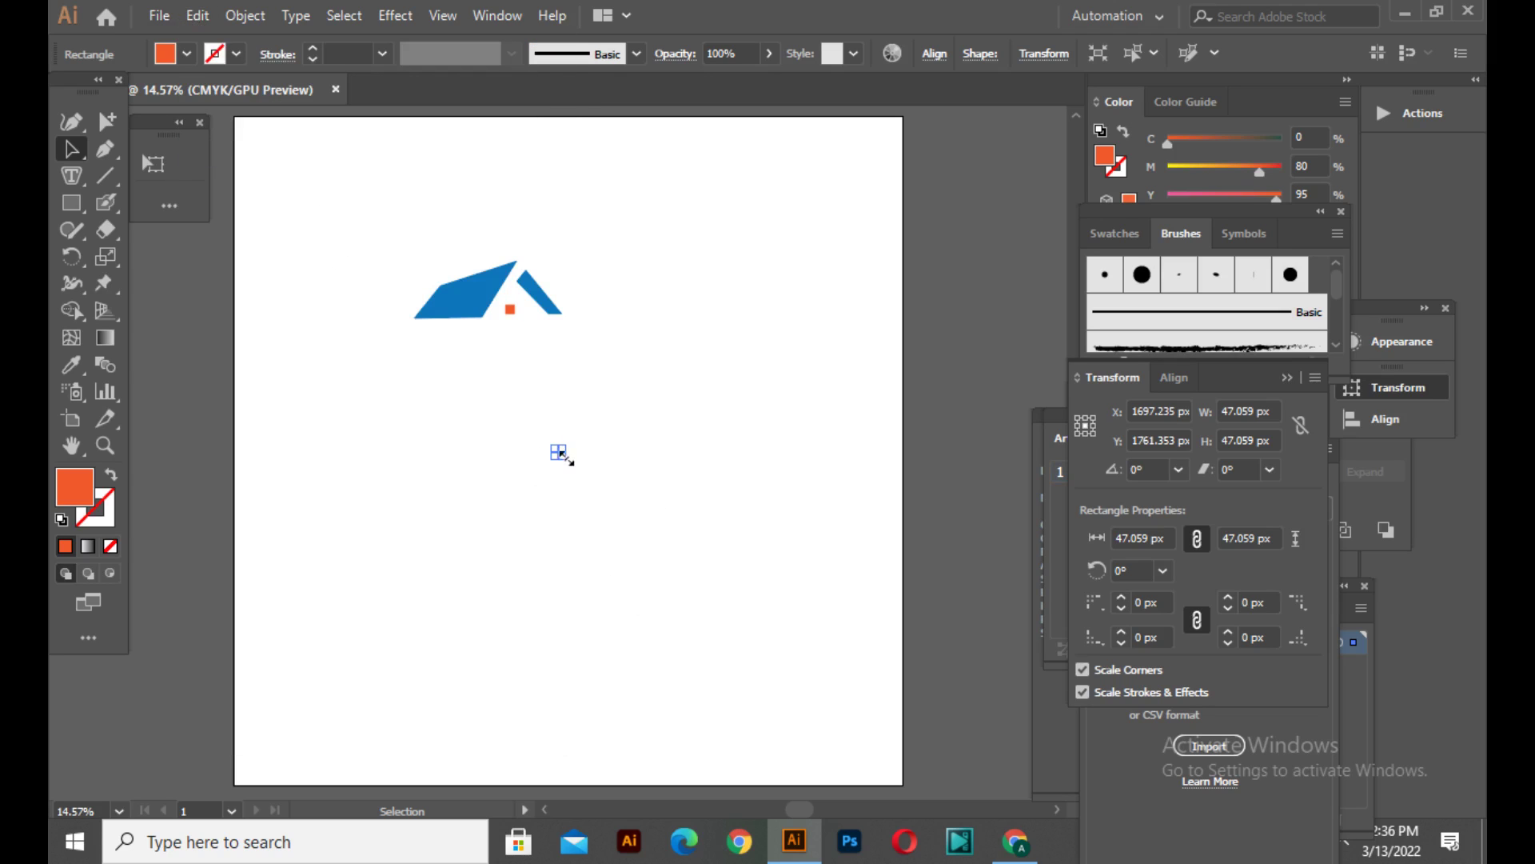
{"action": "left_click_drag", "start_coordinate": [562, 454], "coordinate": [528, 309]}
{"action": "left_click", "coordinate": [525, 440]}
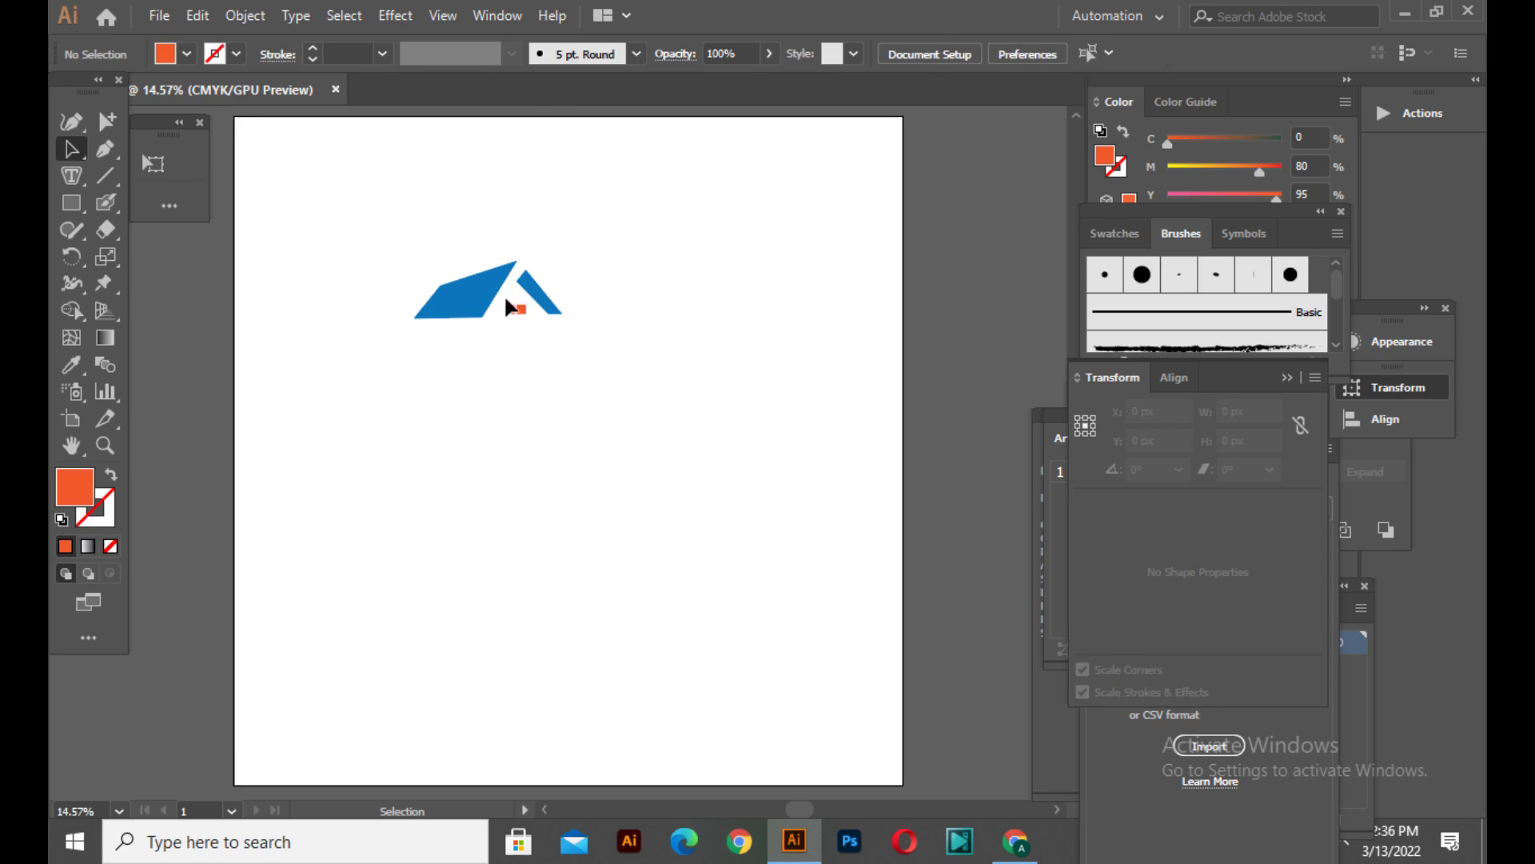
Duplicate the pair of orange squares directly below and nudge the copies up to form a four-pane window.
{"action": "left_click", "coordinate": [522, 312]}
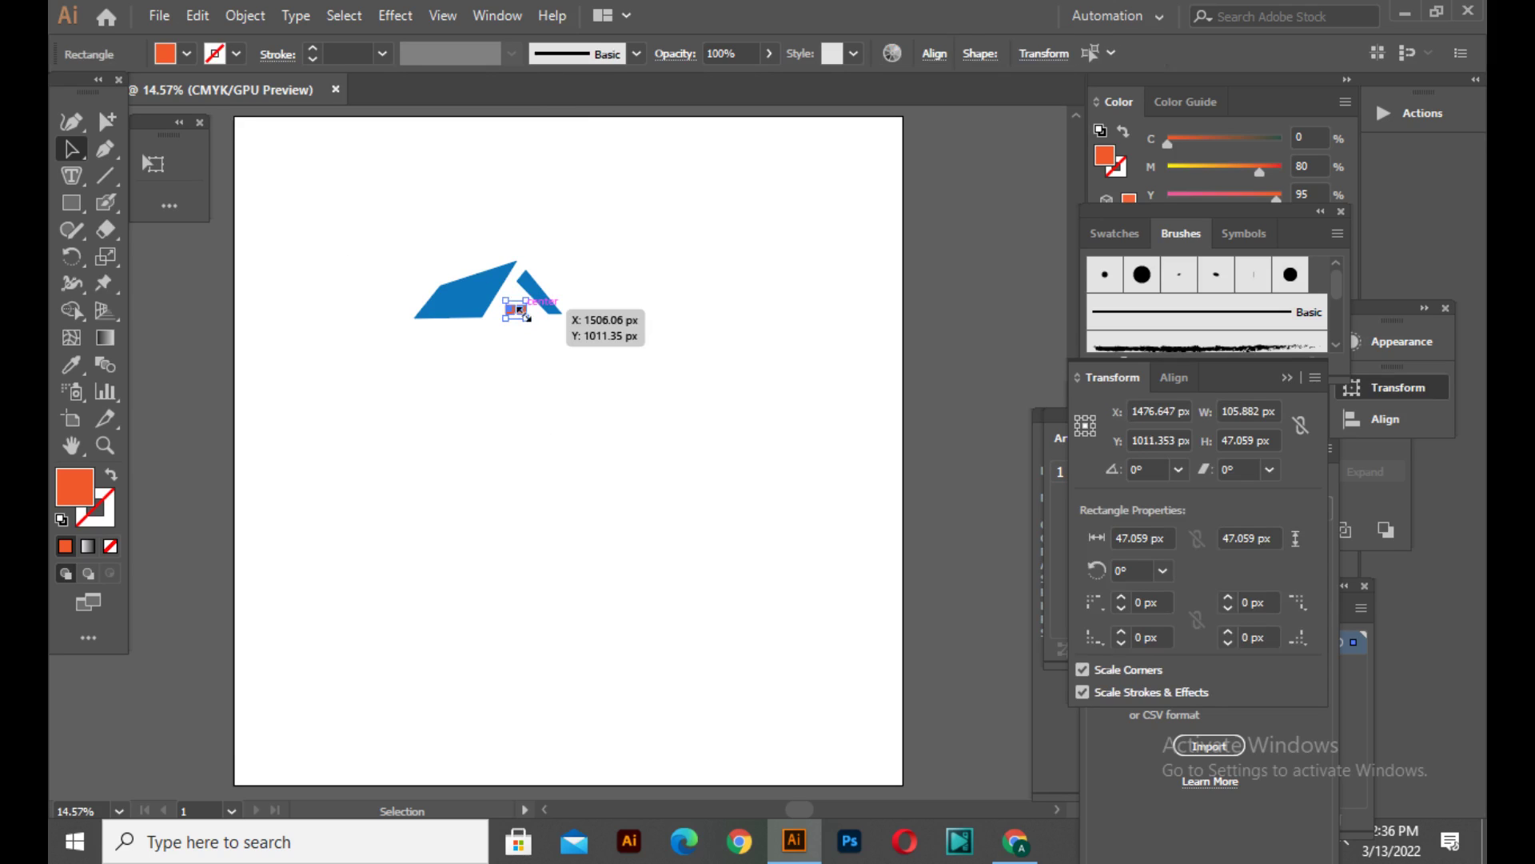
{"action": "left_click_drag", "start_coordinate": [521, 312], "coordinate": [522, 327]}
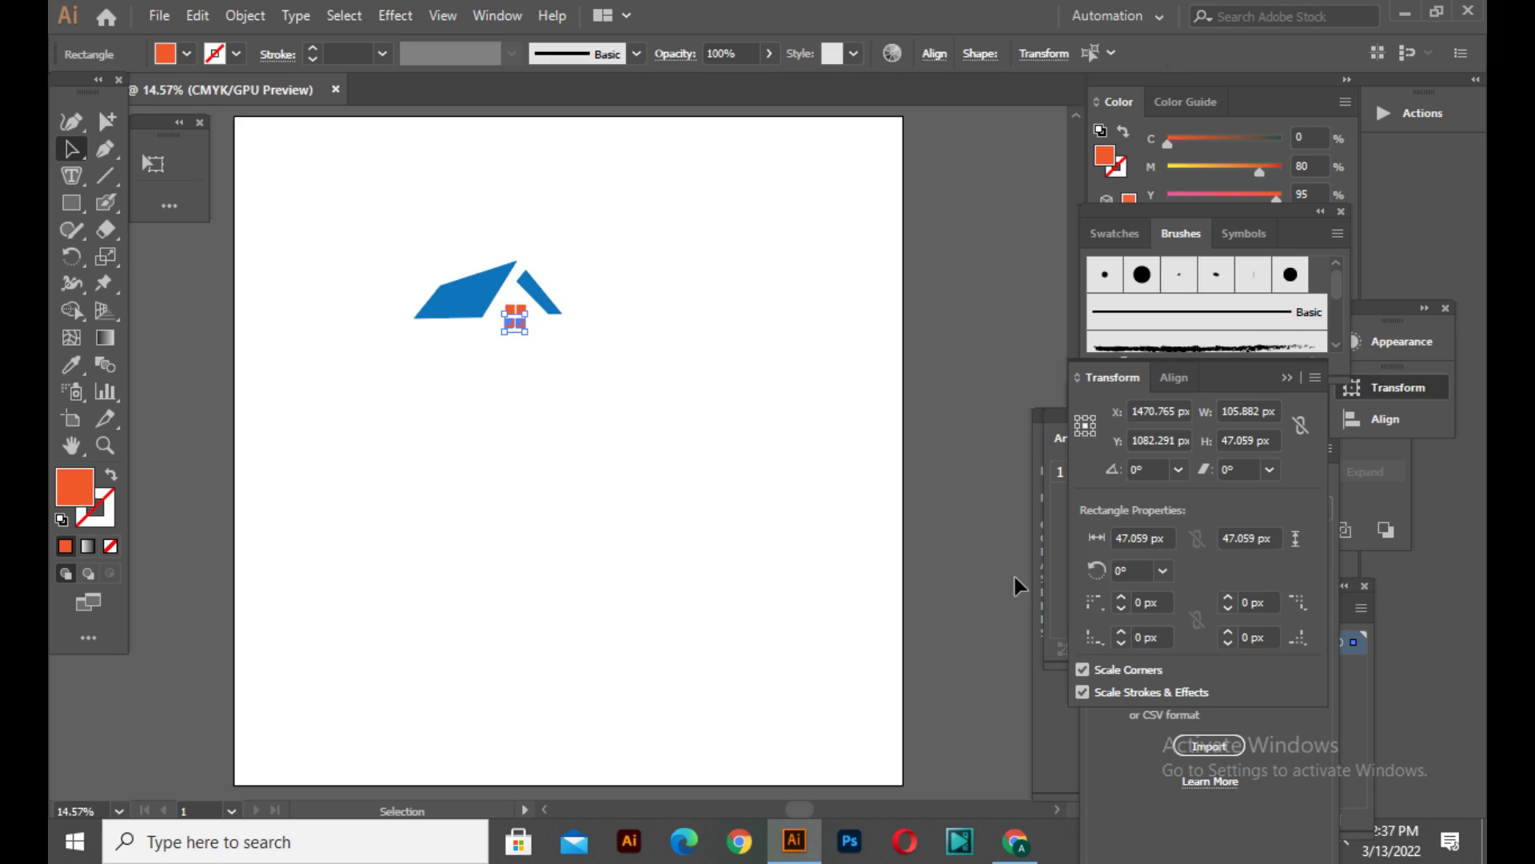
{"action": "key", "text": "Up"}
{"action": "key", "text": "Up"}
{"action": "left_click", "coordinate": [662, 731]}
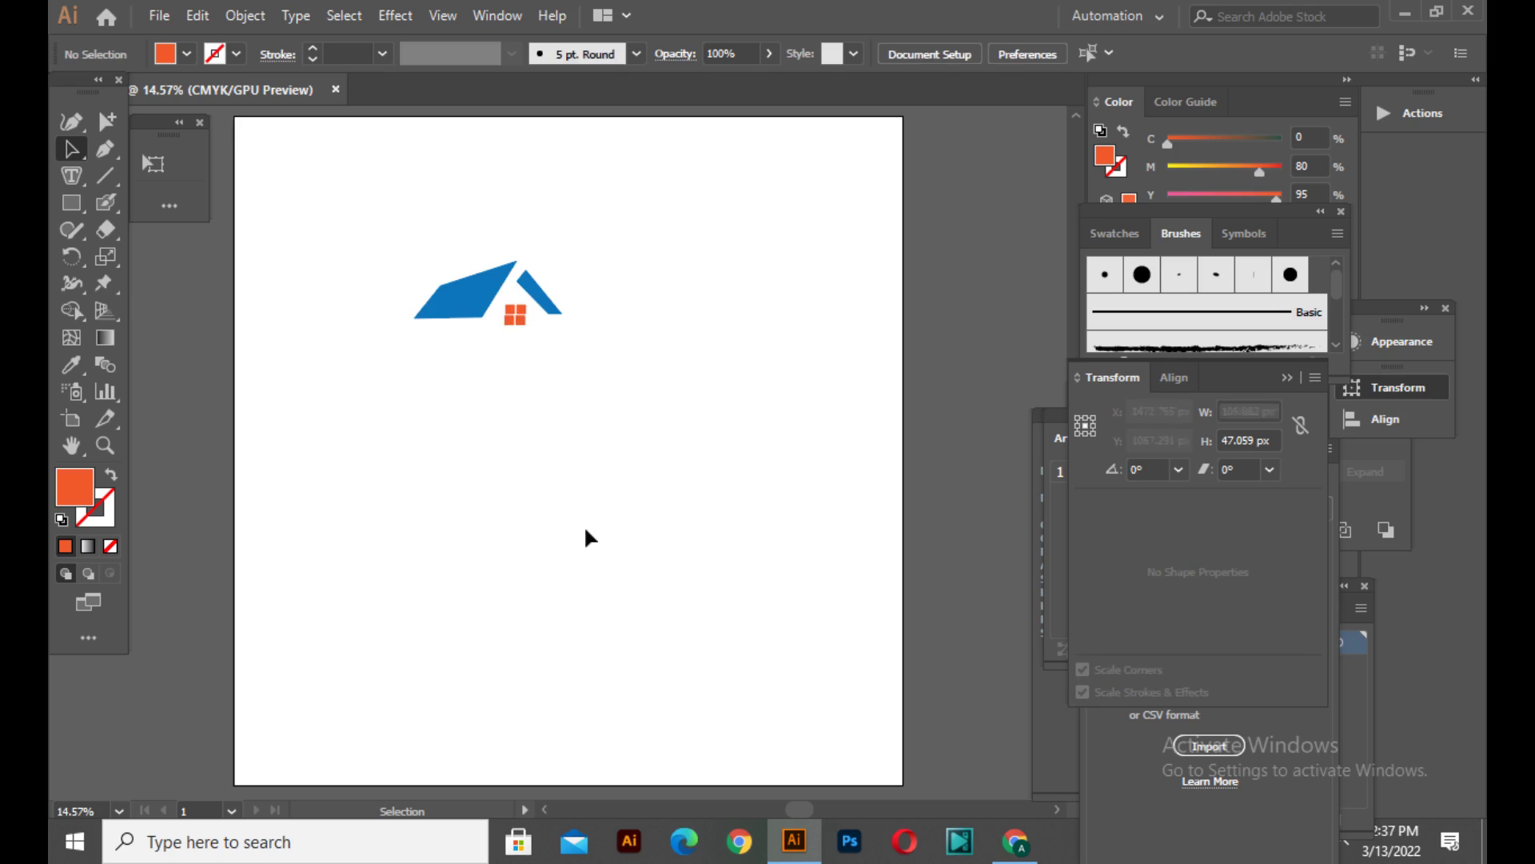
Select the four orange window panes and group them.
{"action": "left_click", "coordinate": [498, 287]}
{"action": "key", "text": "ctrl+z"}
{"action": "left_click", "coordinate": [591, 344]}
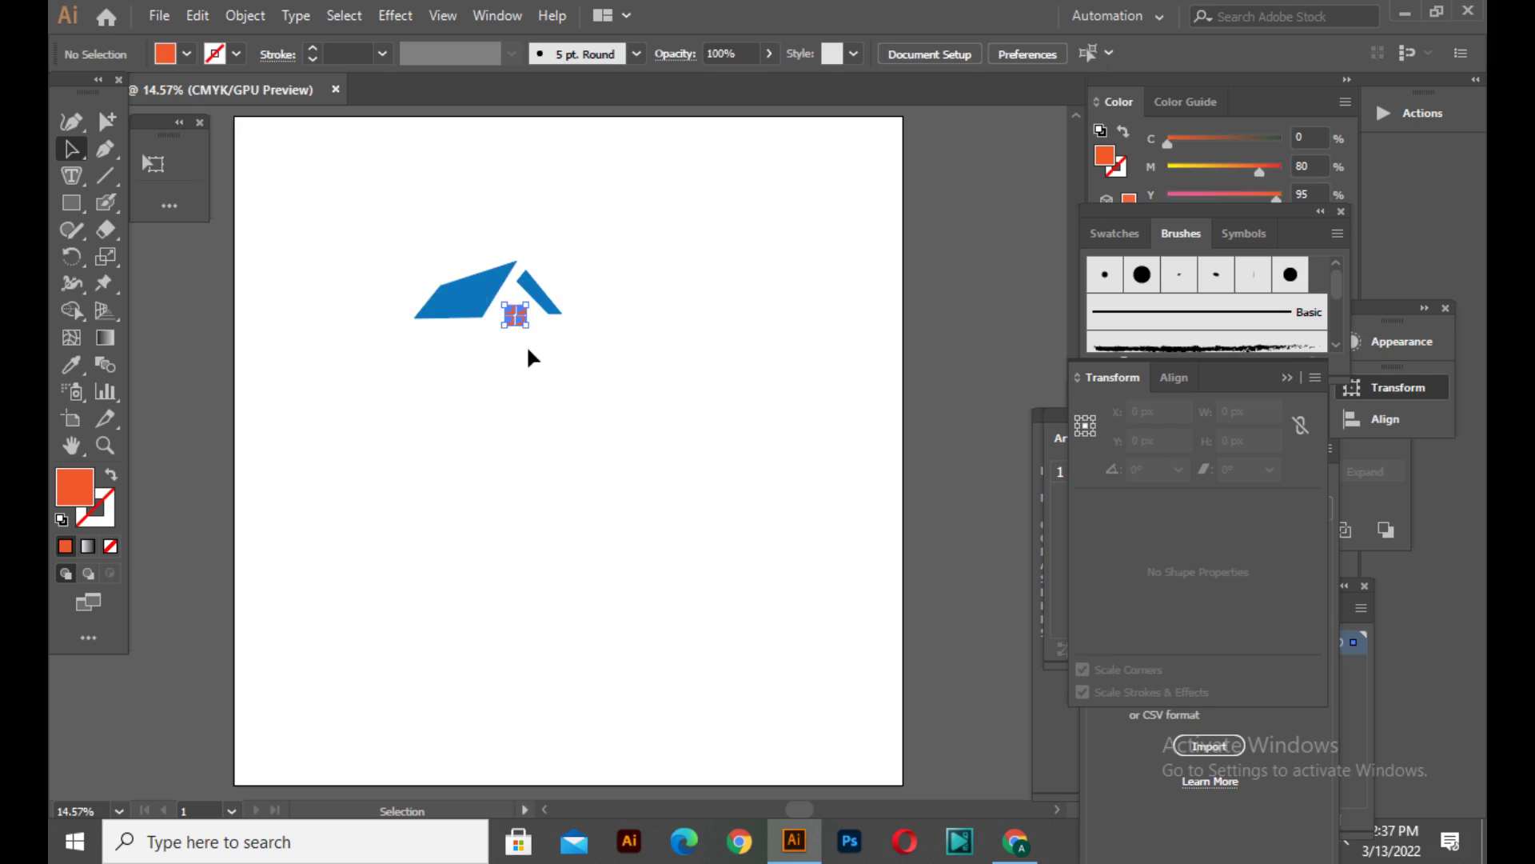
{"action": "right_click", "coordinate": [522, 319]}
{"action": "left_click", "coordinate": [591, 447]}
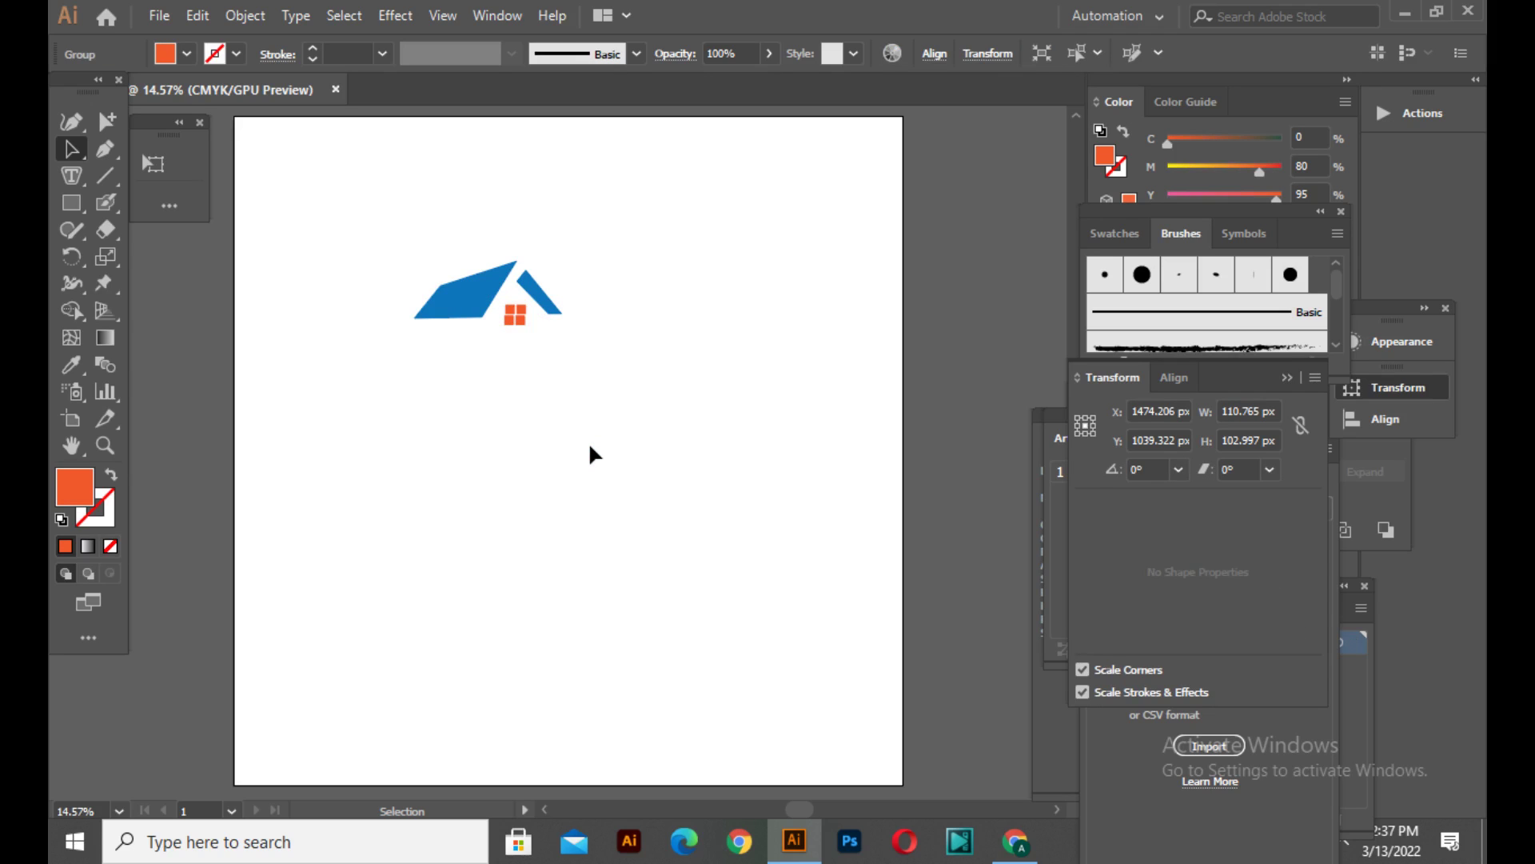
{"action": "left_click", "coordinate": [590, 445]}
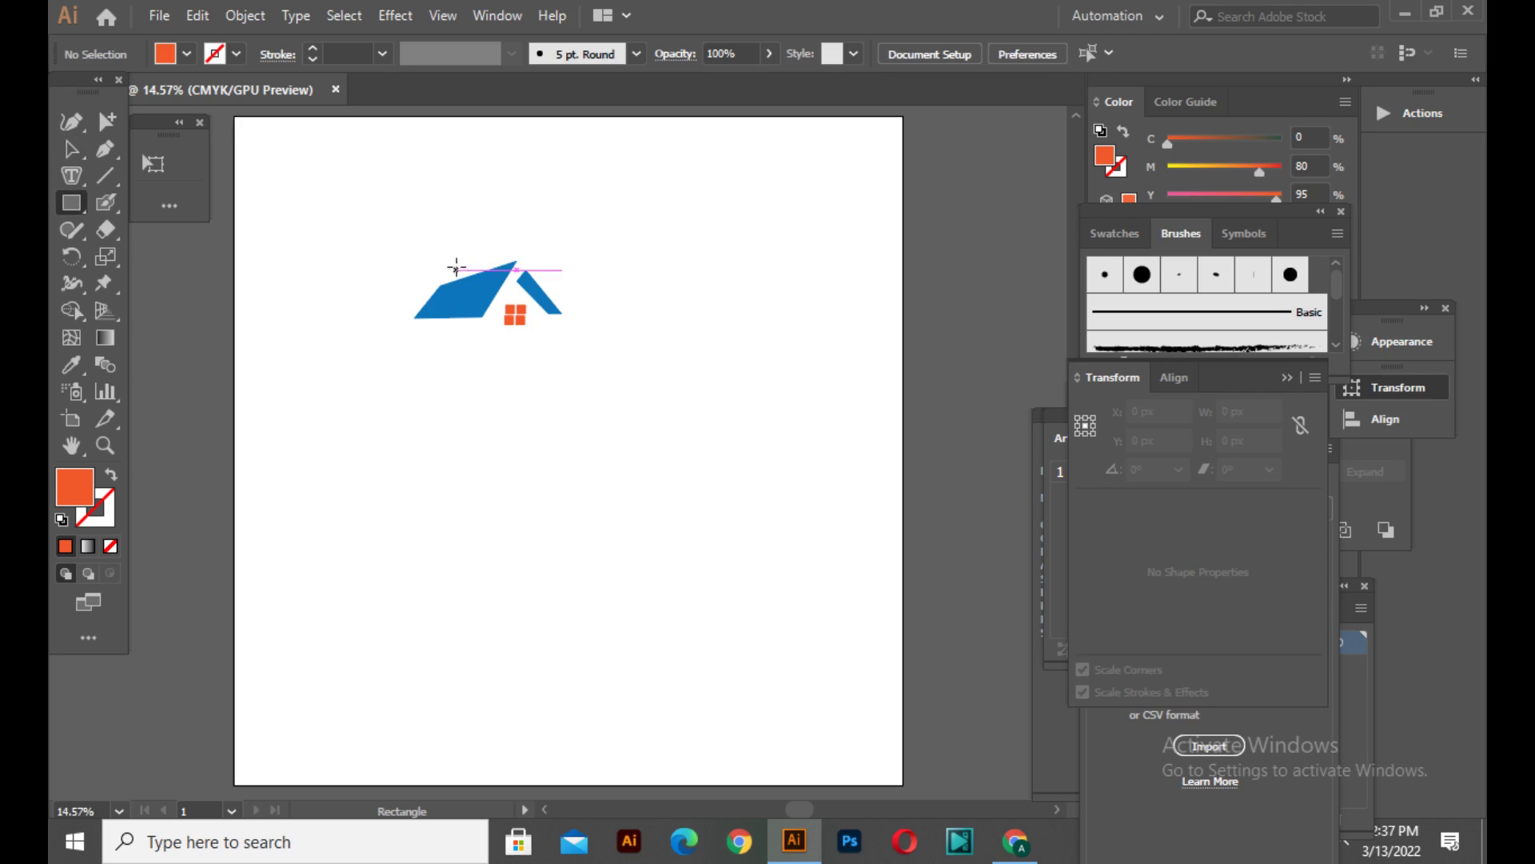
Draw a chimney rectangle about 112 × 153 px on the left roof, narrow it to about 87 px and shift it down-left.
{"action": "left_click_drag", "start_coordinate": [455, 260], "coordinate": [478, 290]}
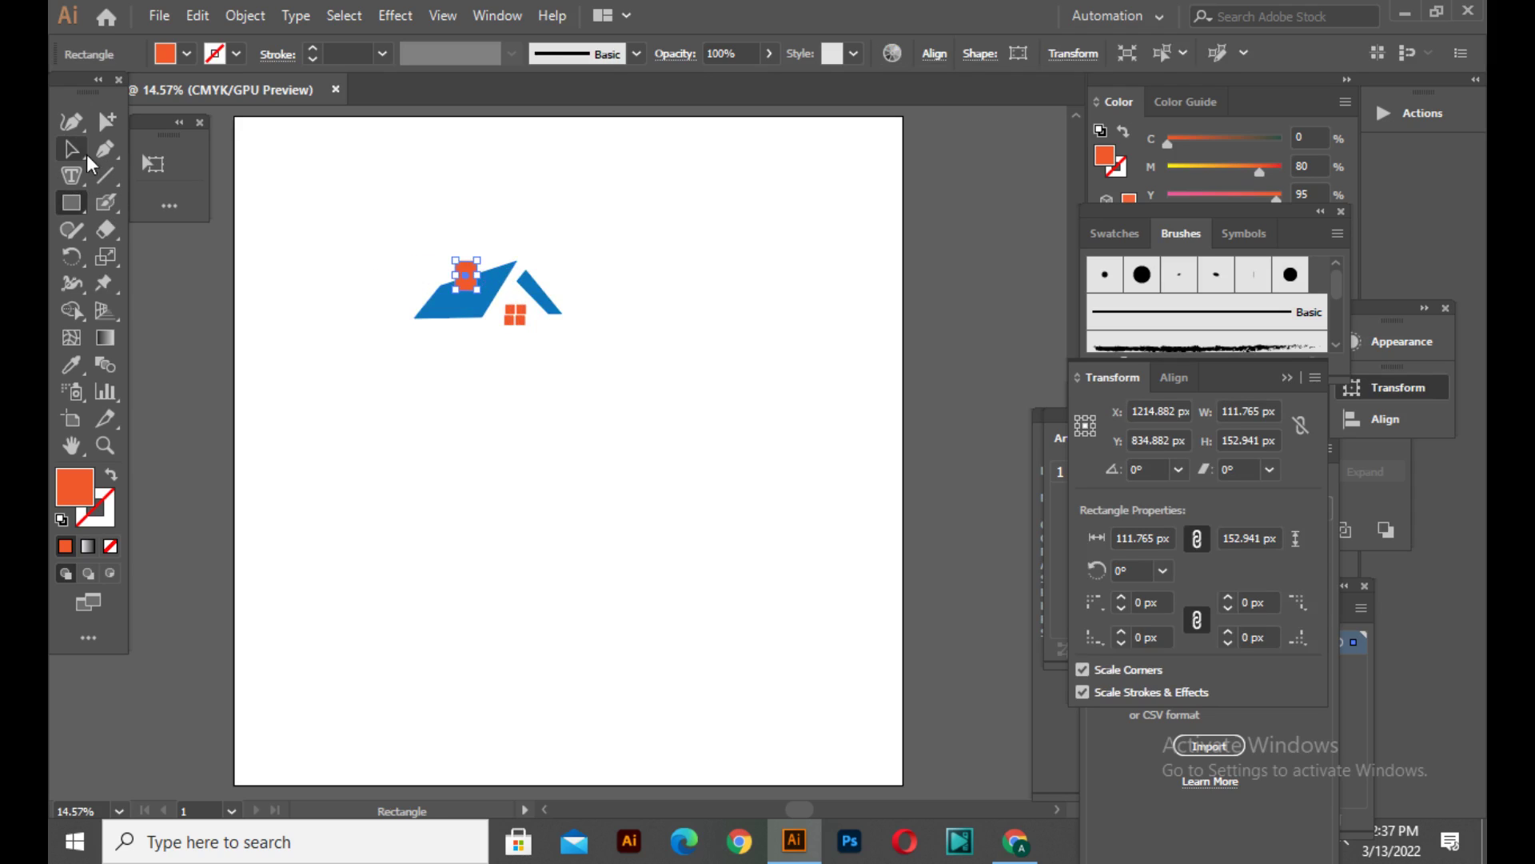
{"action": "left_click", "coordinate": [80, 152]}
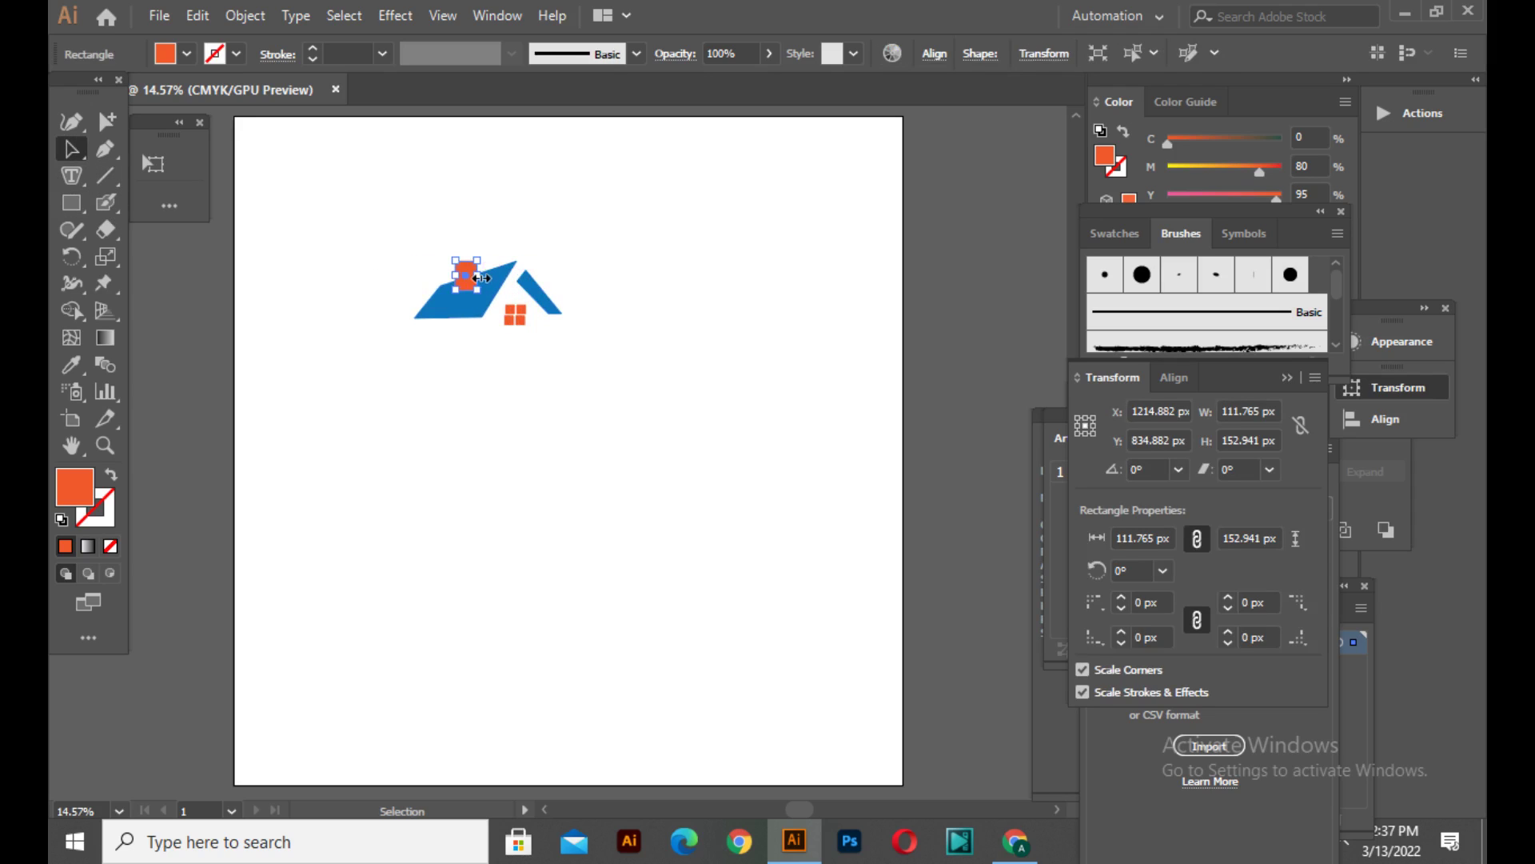
{"action": "left_click_drag", "start_coordinate": [481, 278], "coordinate": [448, 279]}
{"action": "left_click", "coordinate": [454, 241]}
Fill the chimney with the roof's blue and unite it with the left roof shape.
{"action": "left_click", "coordinate": [188, 54]}
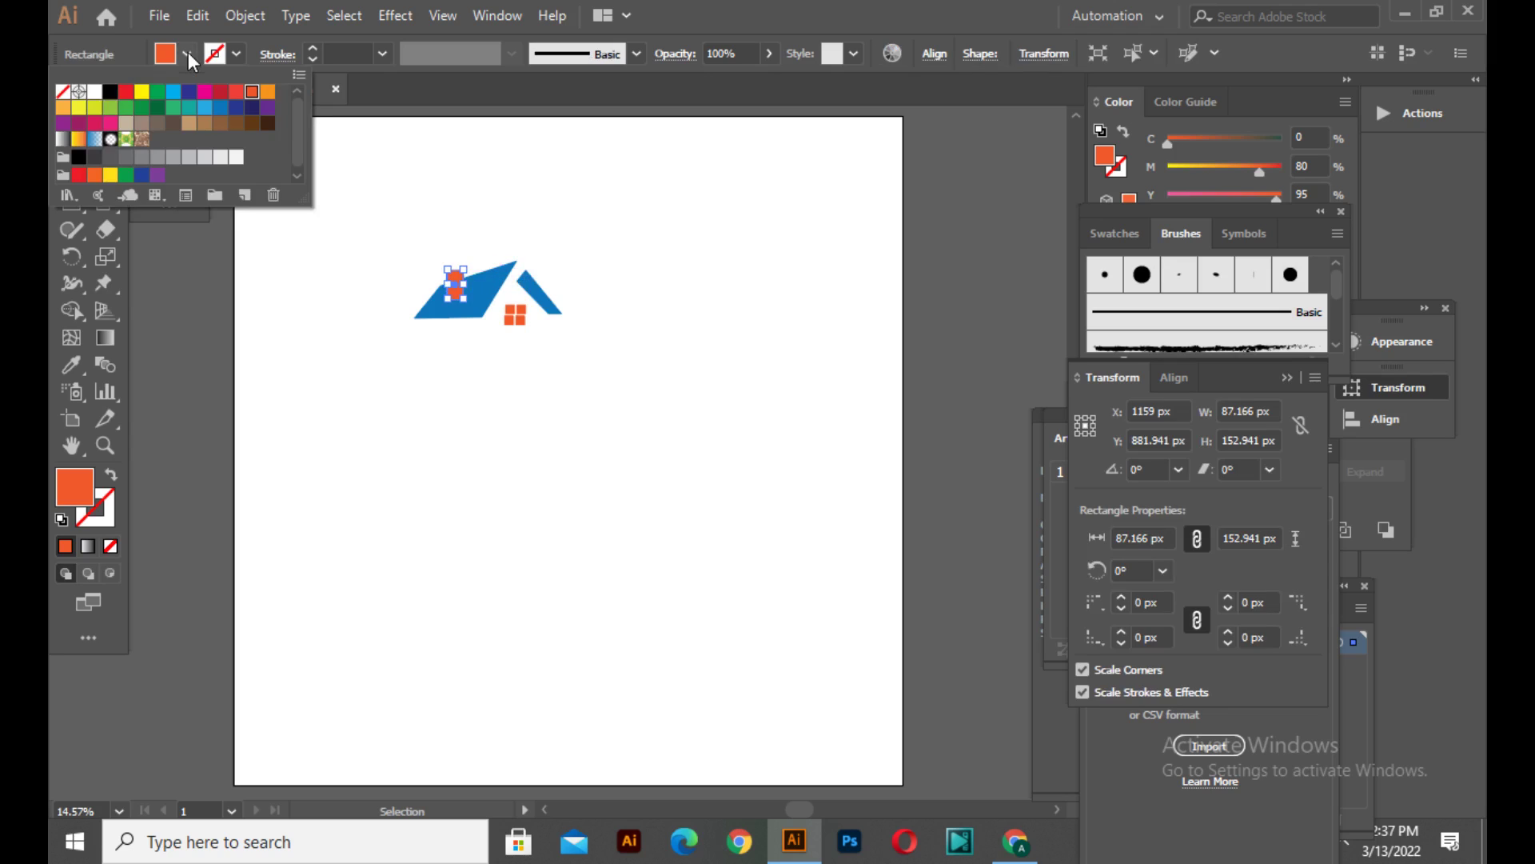
{"action": "left_click", "coordinate": [222, 102]}
{"action": "left_click", "coordinate": [420, 185]}
{"action": "left_click", "coordinate": [432, 276]}
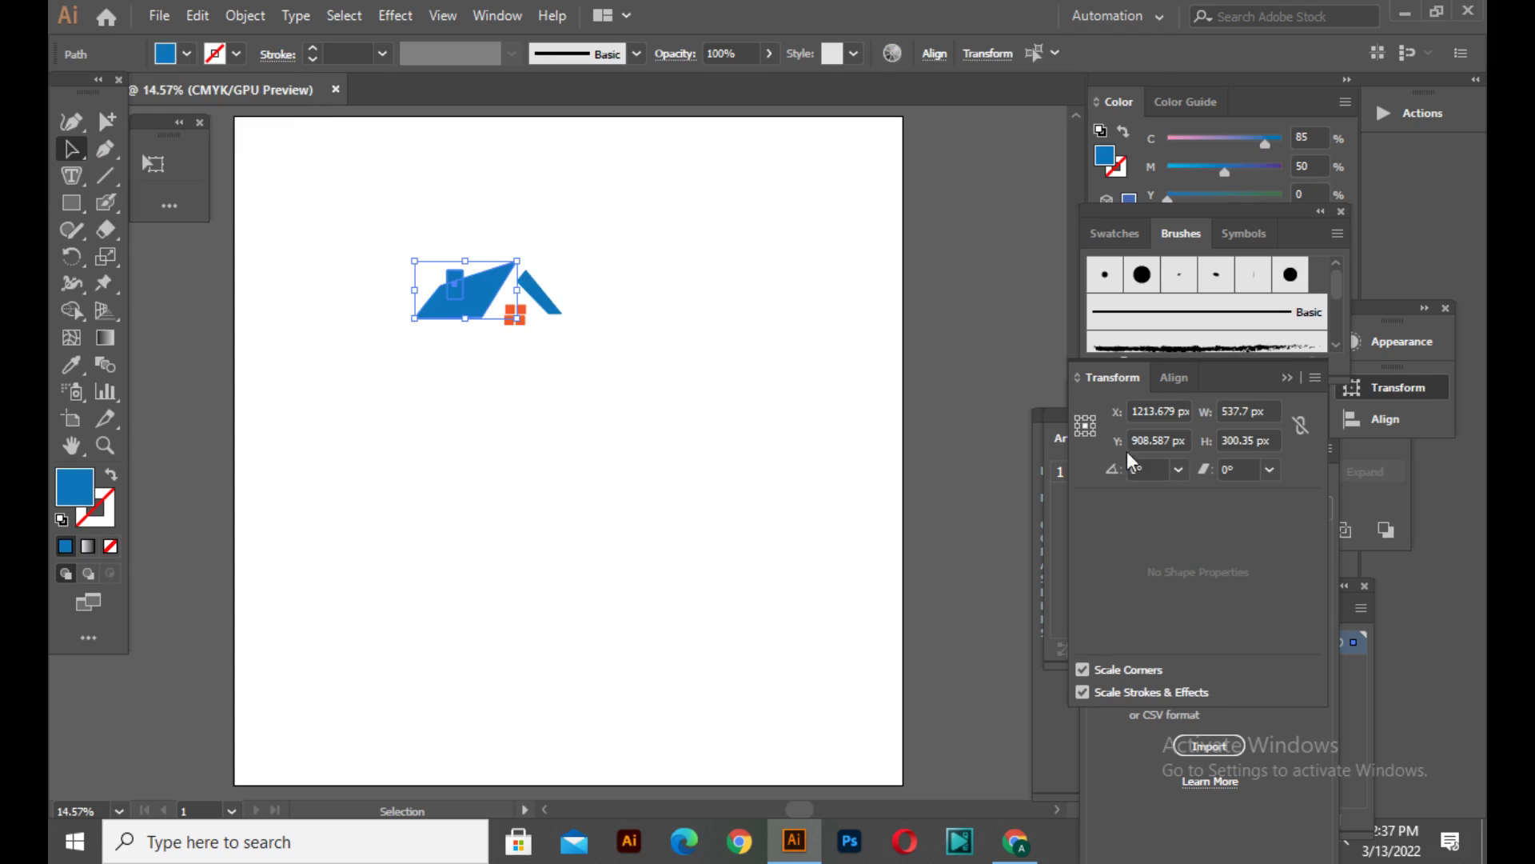
{"action": "left_click", "coordinate": [1347, 479]}
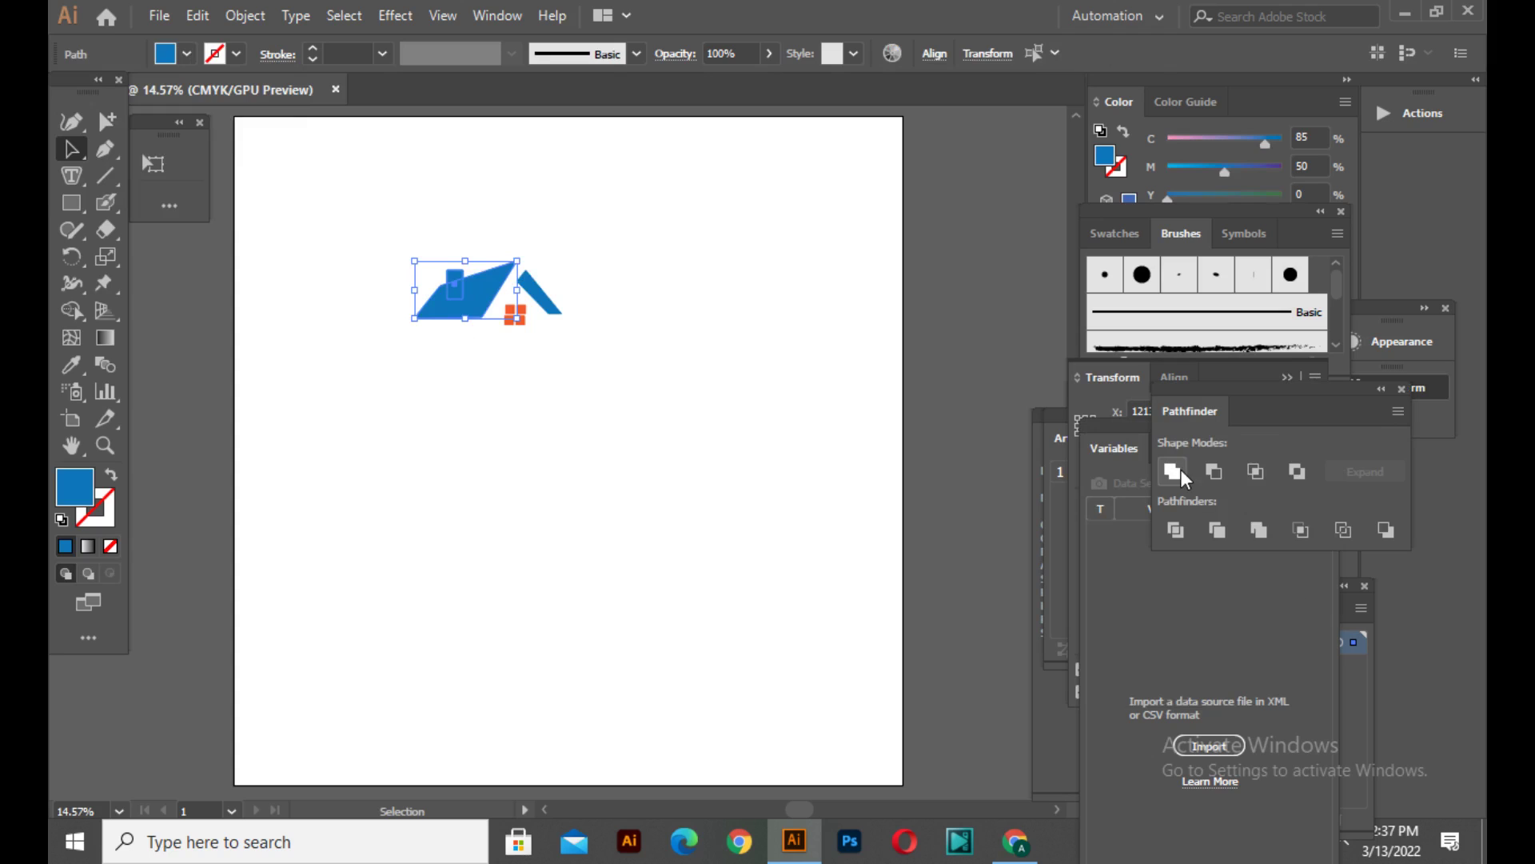
{"action": "left_click", "coordinate": [1173, 471]}
{"action": "left_click", "coordinate": [756, 416]}
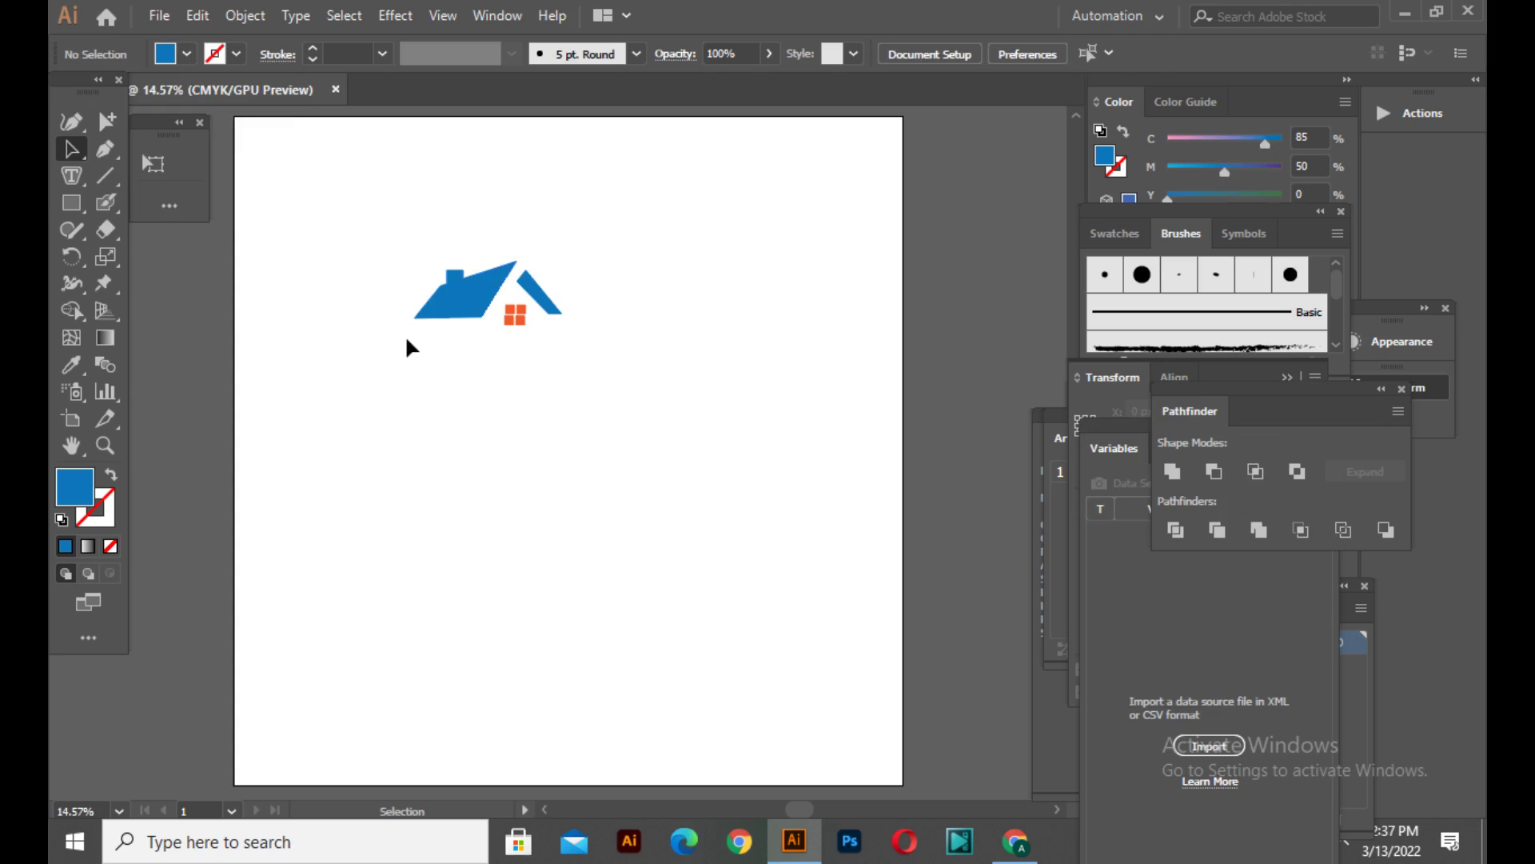
Select all the roof, chimney and window shapes and group them as one house.
{"action": "left_click", "coordinate": [548, 314]}
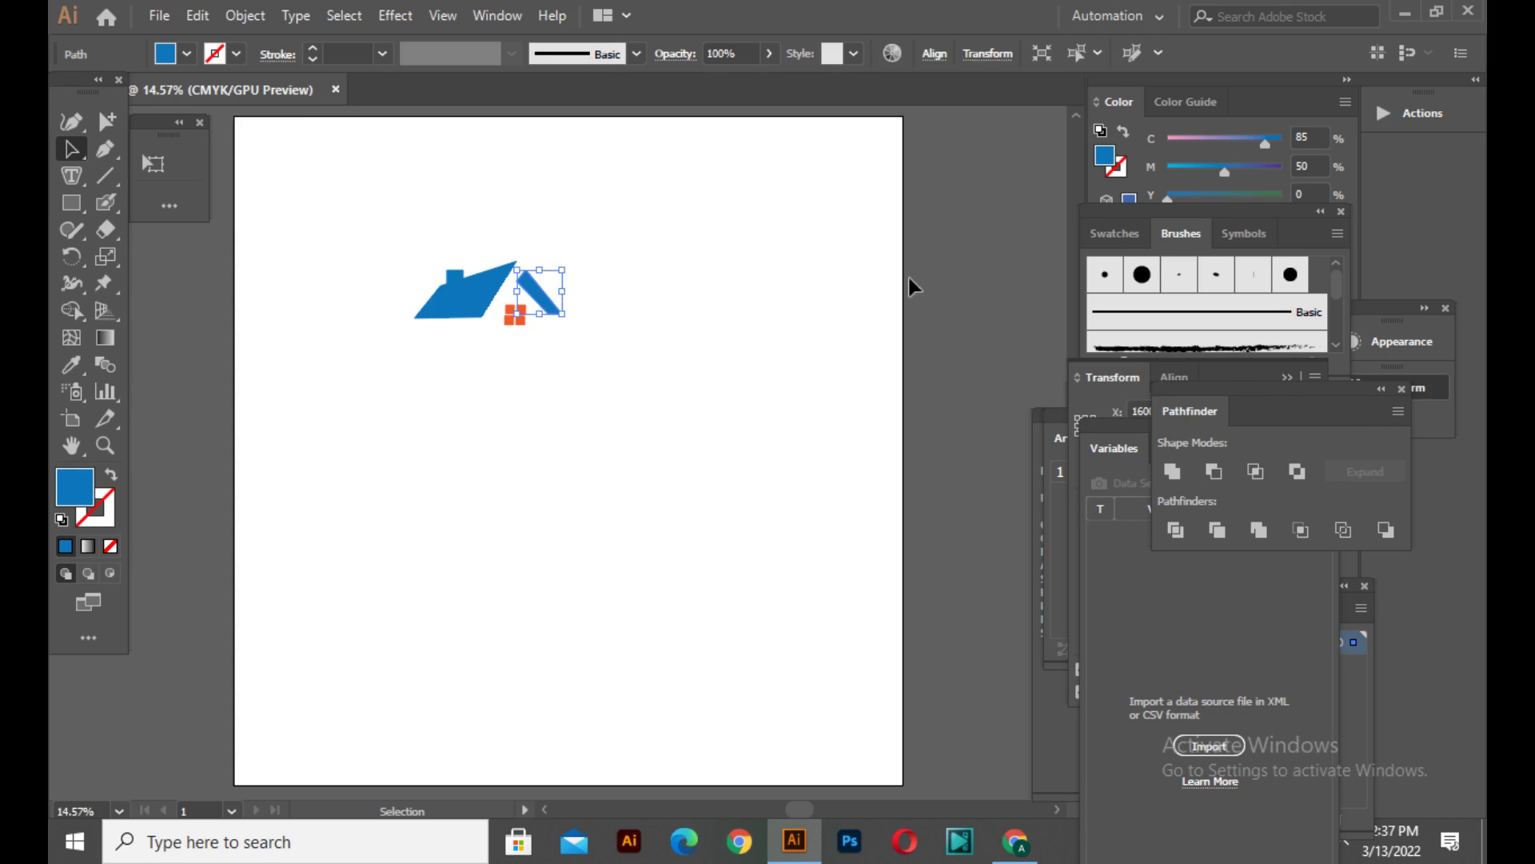
{"action": "left_click", "coordinate": [583, 320]}
{"action": "left_click_drag", "start_coordinate": [417, 238], "coordinate": [562, 408]}
{"action": "right_click", "coordinate": [564, 407]}
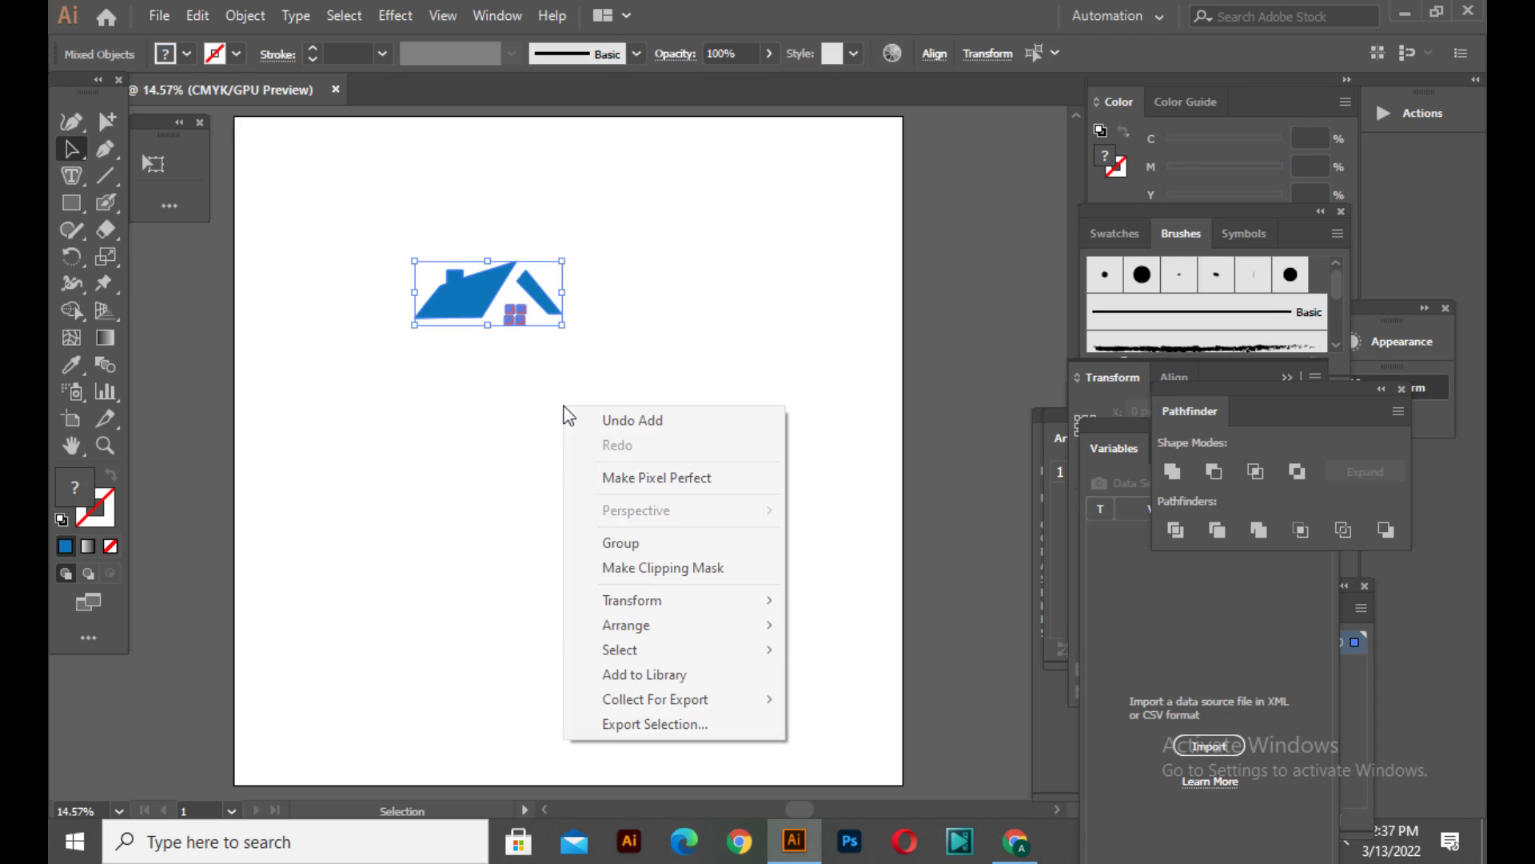
{"action": "left_click", "coordinate": [627, 541]}
{"action": "left_click", "coordinate": [685, 491]}
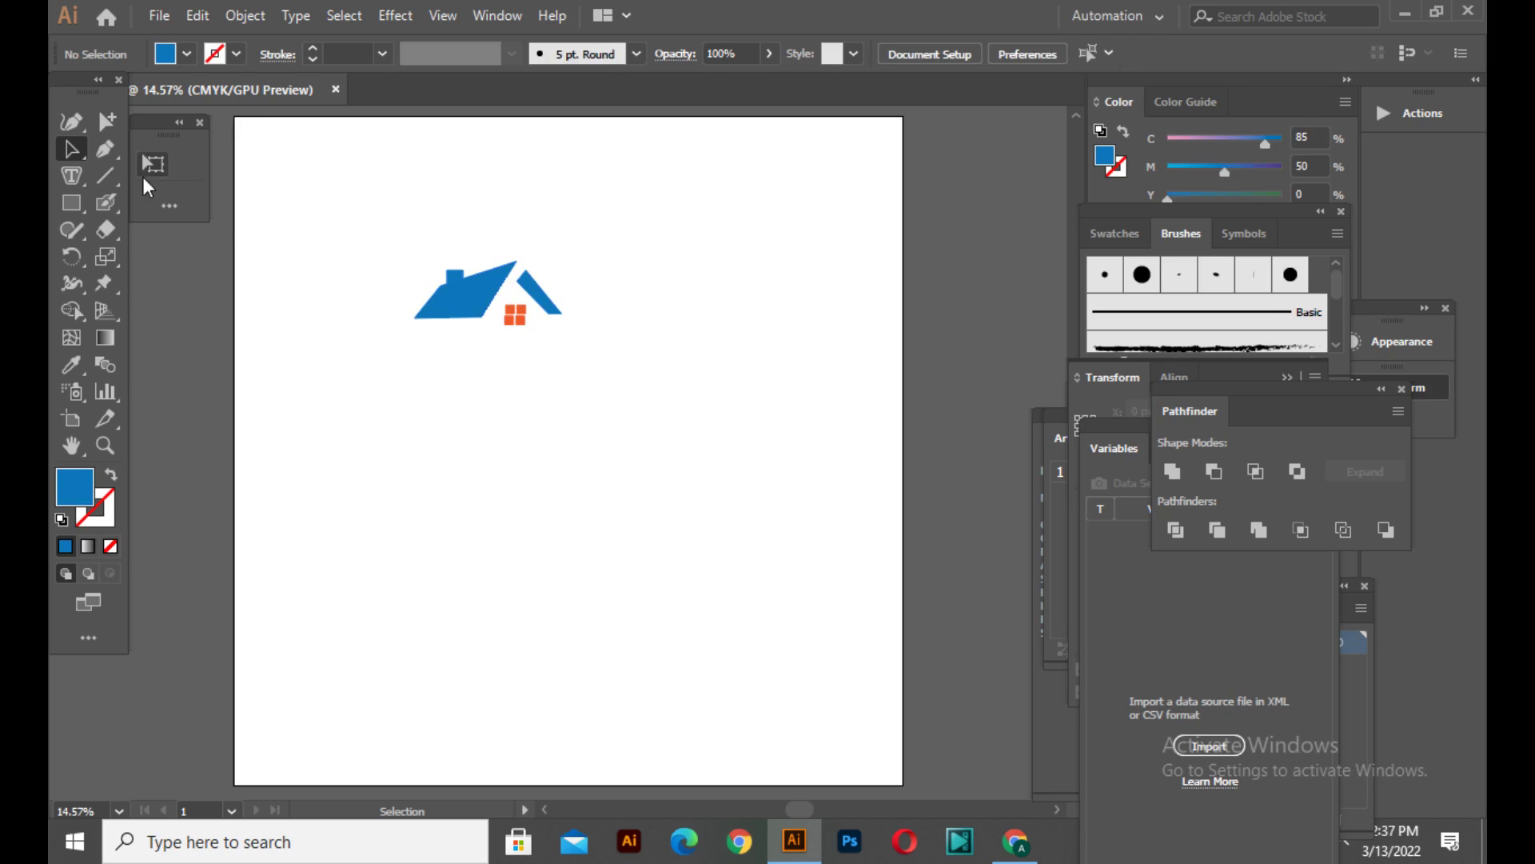
{"action": "left_click", "coordinate": [72, 203]}
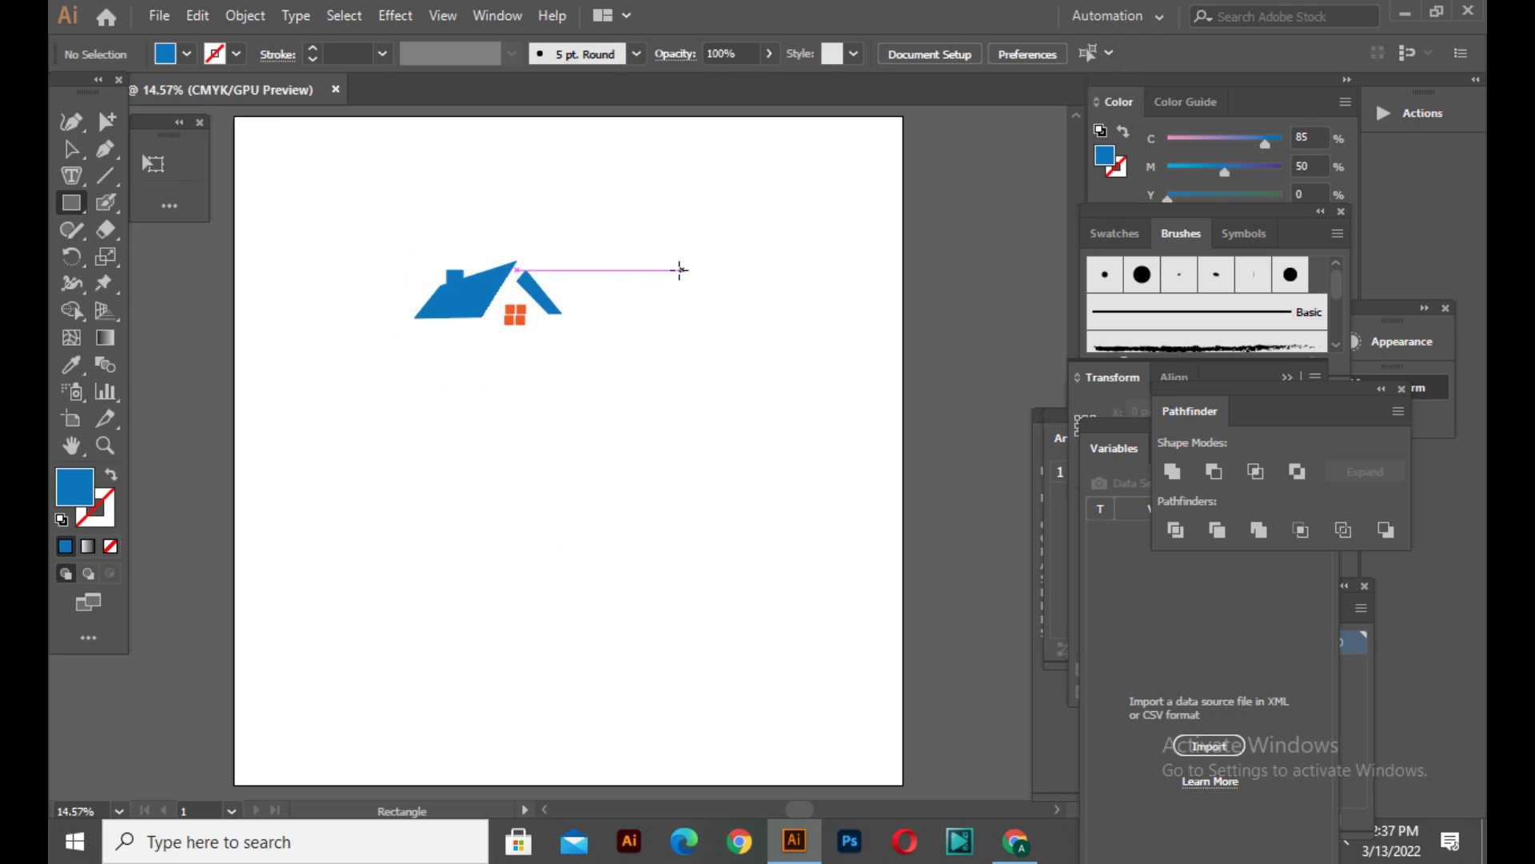
{"action": "left_click_drag", "start_coordinate": [590, 256], "coordinate": [618, 354]}
{"action": "key", "text": "ctrl+z"}
Draw a filled chevron-shaped roof beside the first house with the Pen tool and shift it slightly down-left.
{"action": "left_click", "coordinate": [105, 149]}
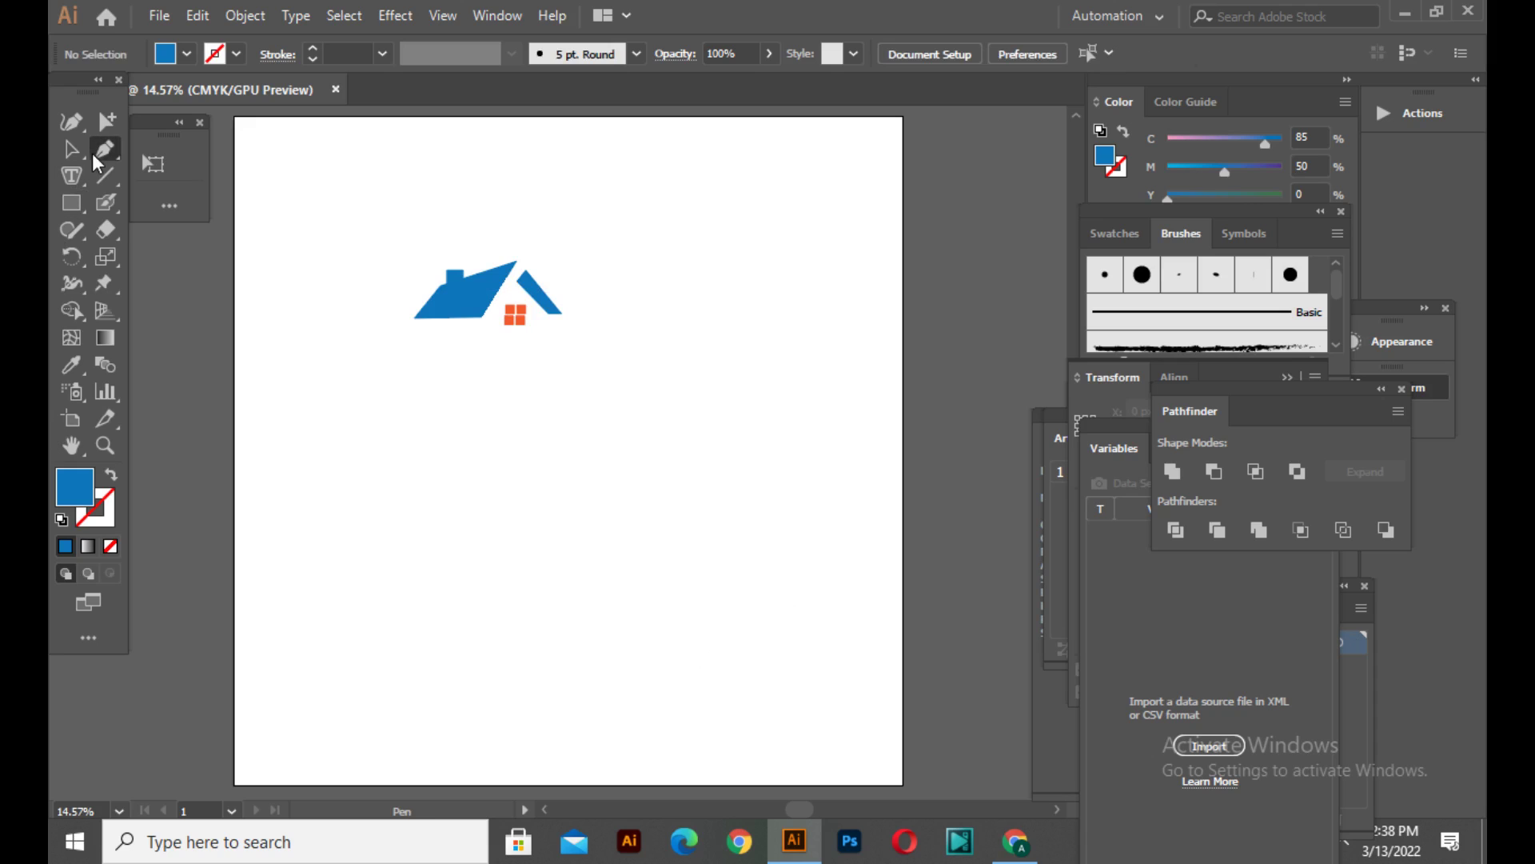
{"action": "left_click", "coordinate": [584, 292]}
{"action": "left_click", "coordinate": [633, 260]}
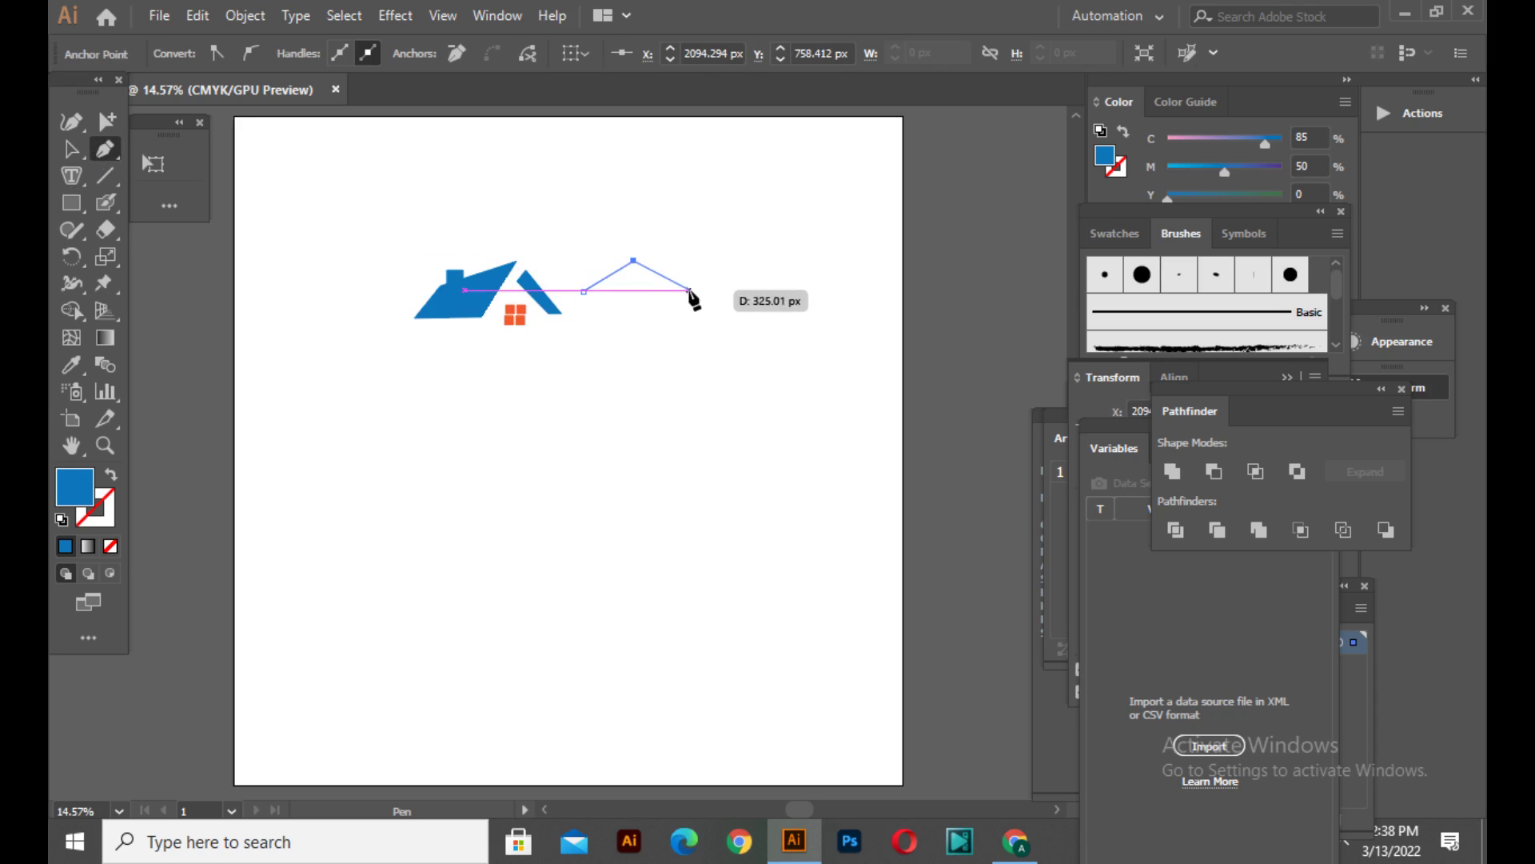
{"action": "left_click", "coordinate": [667, 288]}
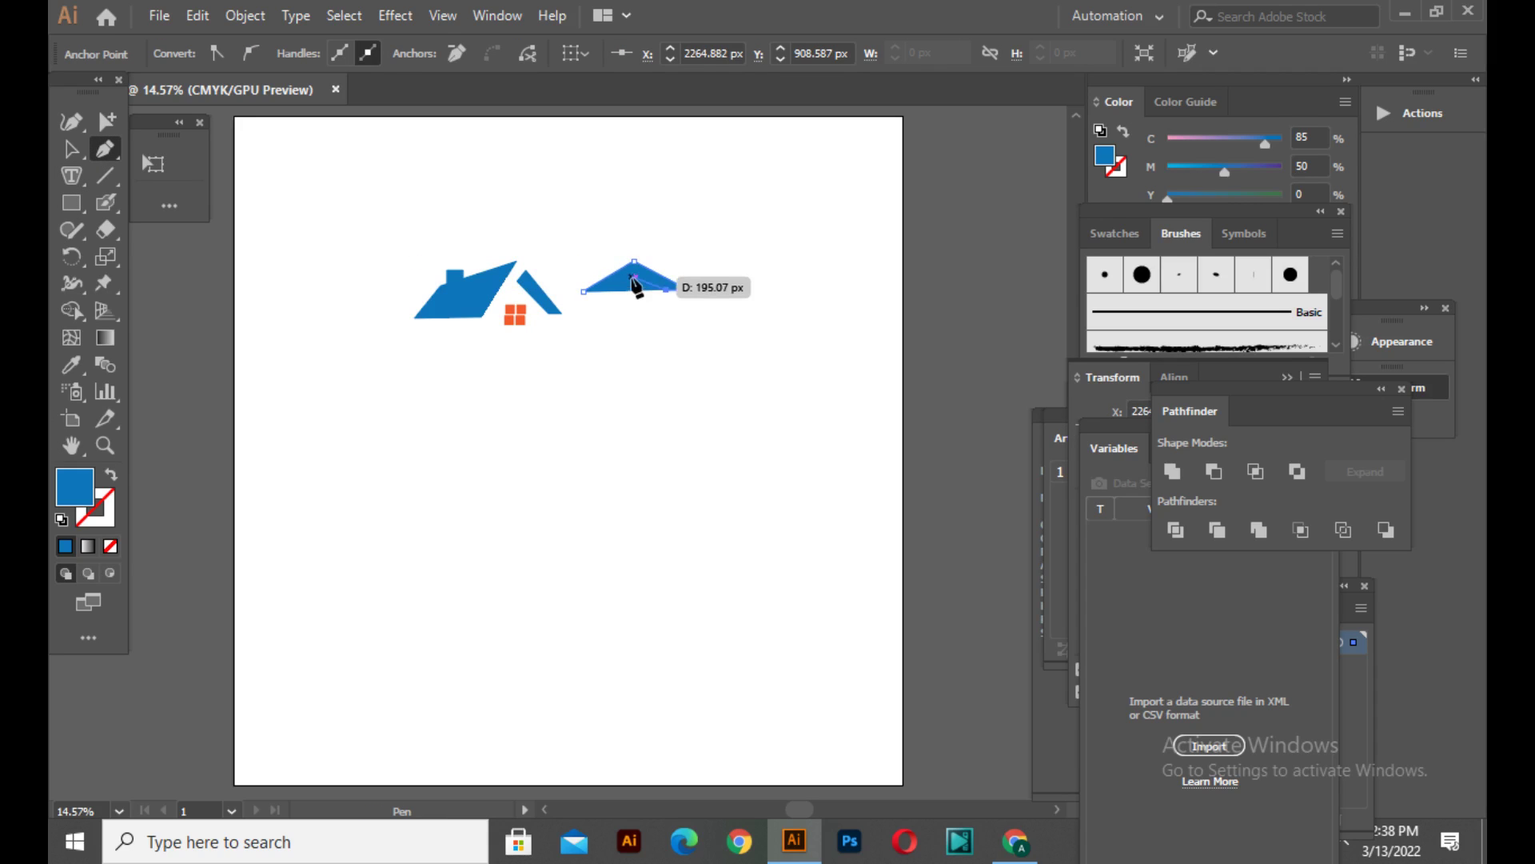
{"action": "left_click", "coordinate": [689, 290]}
{"action": "left_click", "coordinate": [636, 277]}
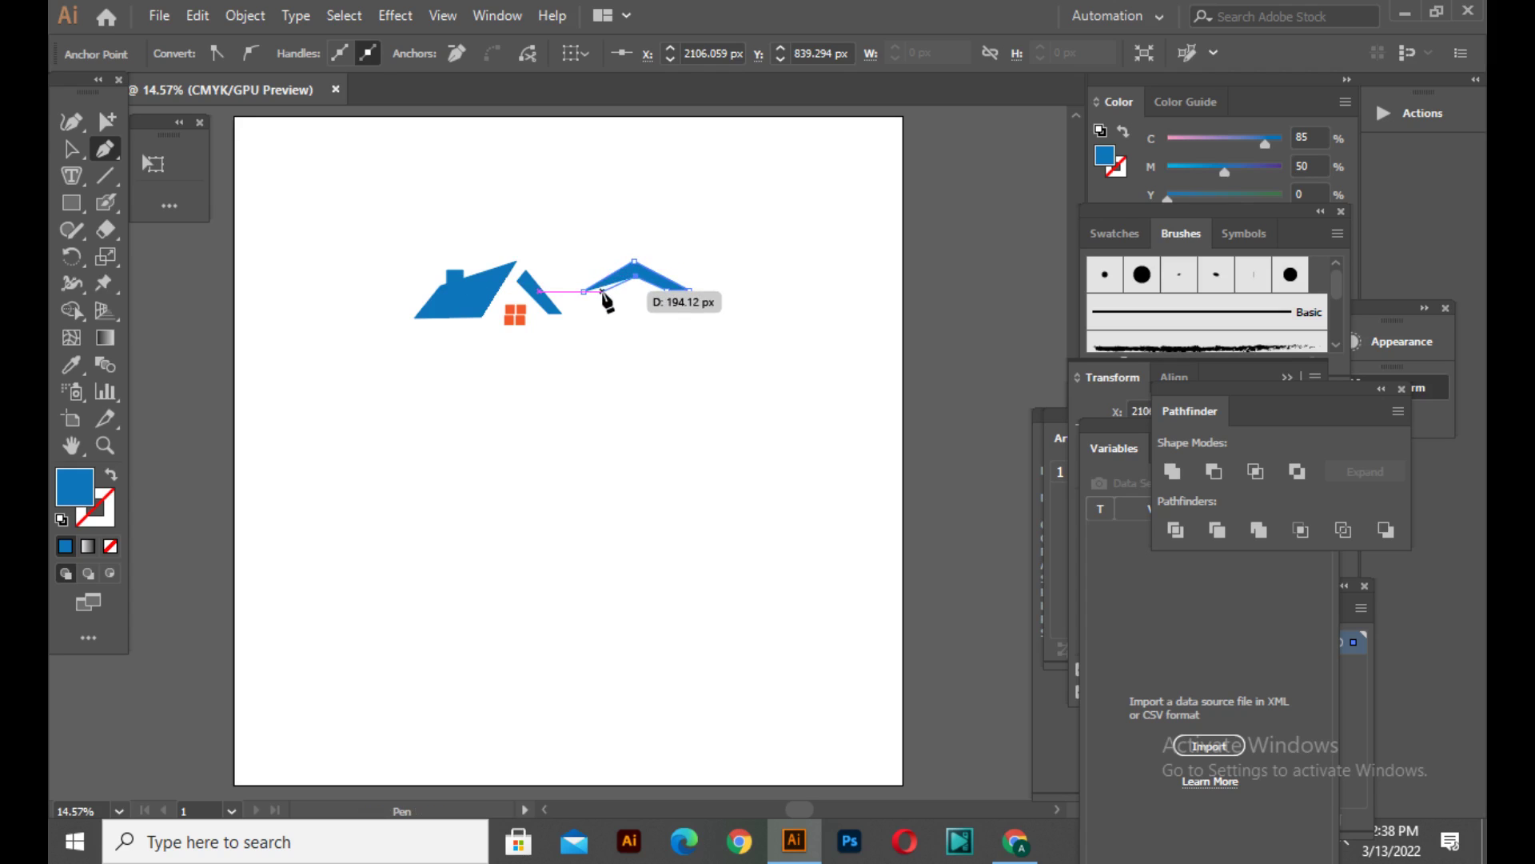
{"action": "left_click", "coordinate": [603, 291]}
{"action": "key", "text": "v"}
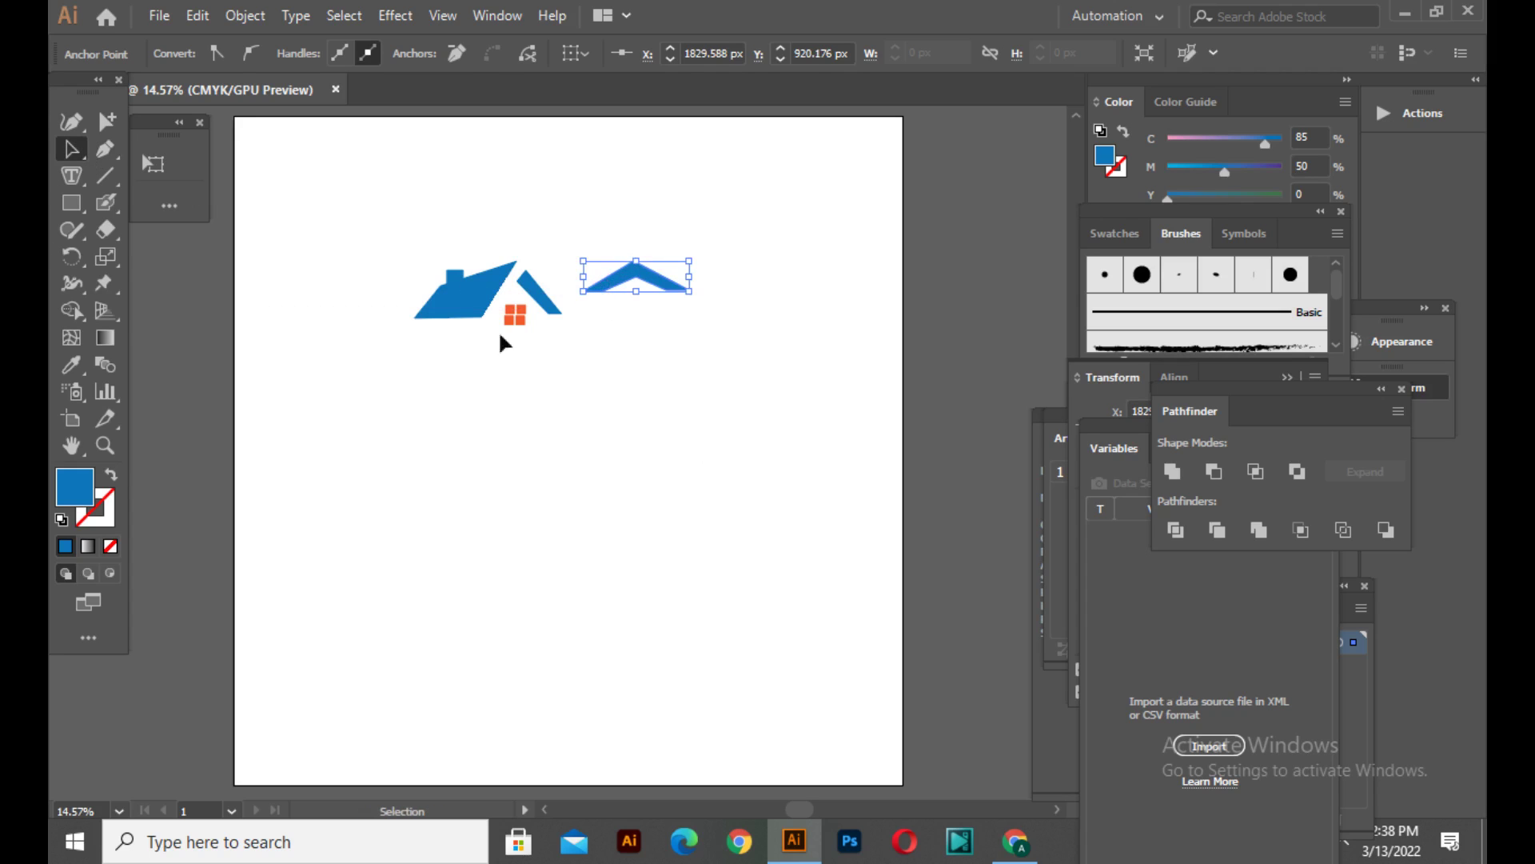
{"action": "left_click", "coordinate": [652, 304]}
{"action": "left_click_drag", "start_coordinate": [651, 288], "coordinate": [647, 307]}
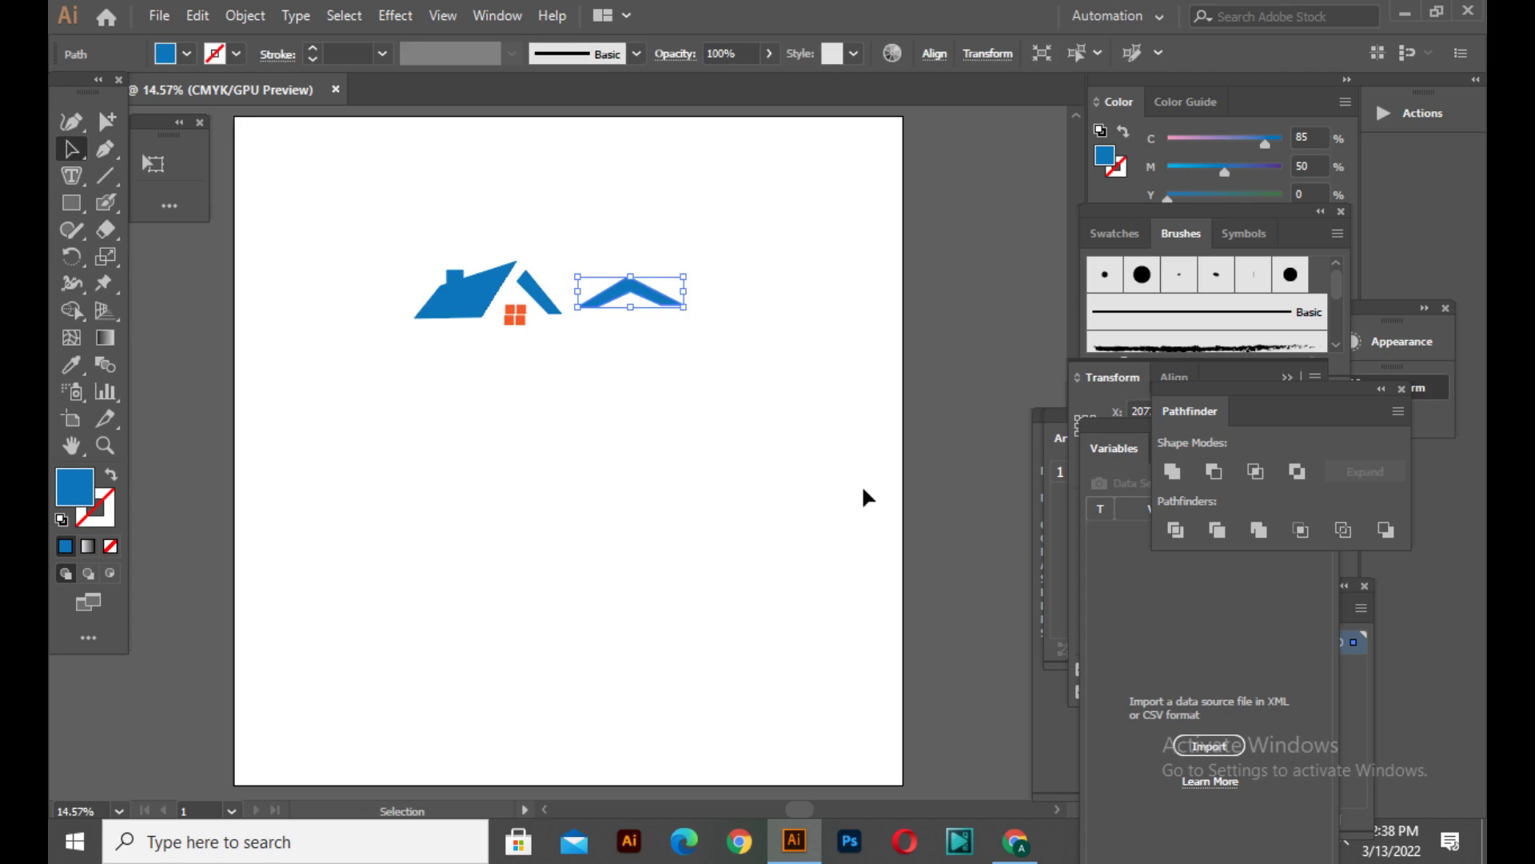
{"action": "left_click", "coordinate": [728, 425]}
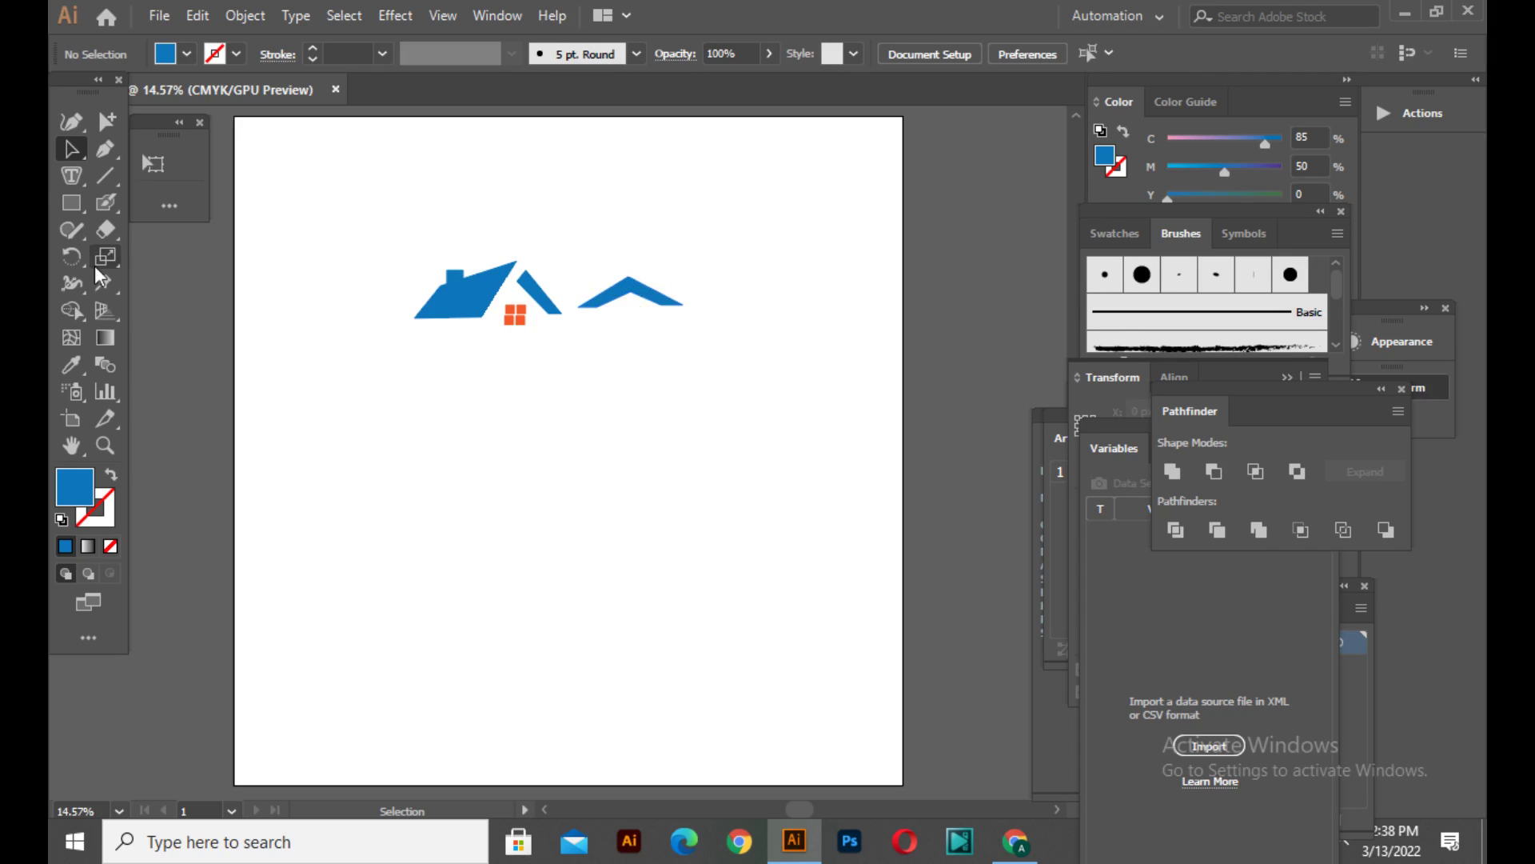
Ungroup the first house and place a copy of its orange four-pane window under the chevron roof.
{"action": "left_click_drag", "start_coordinate": [521, 324], "coordinate": [629, 320]}
{"action": "right_click", "coordinate": [526, 319]}
{"action": "left_click", "coordinate": [611, 506]}
{"action": "left_click", "coordinate": [592, 479]}
{"action": "left_click", "coordinate": [518, 316]}
{"action": "left_click", "coordinate": [636, 442]}
Fill the chevron roof with light blue (C 70, M 15, Y 0).
{"action": "left_click", "coordinate": [71, 202]}
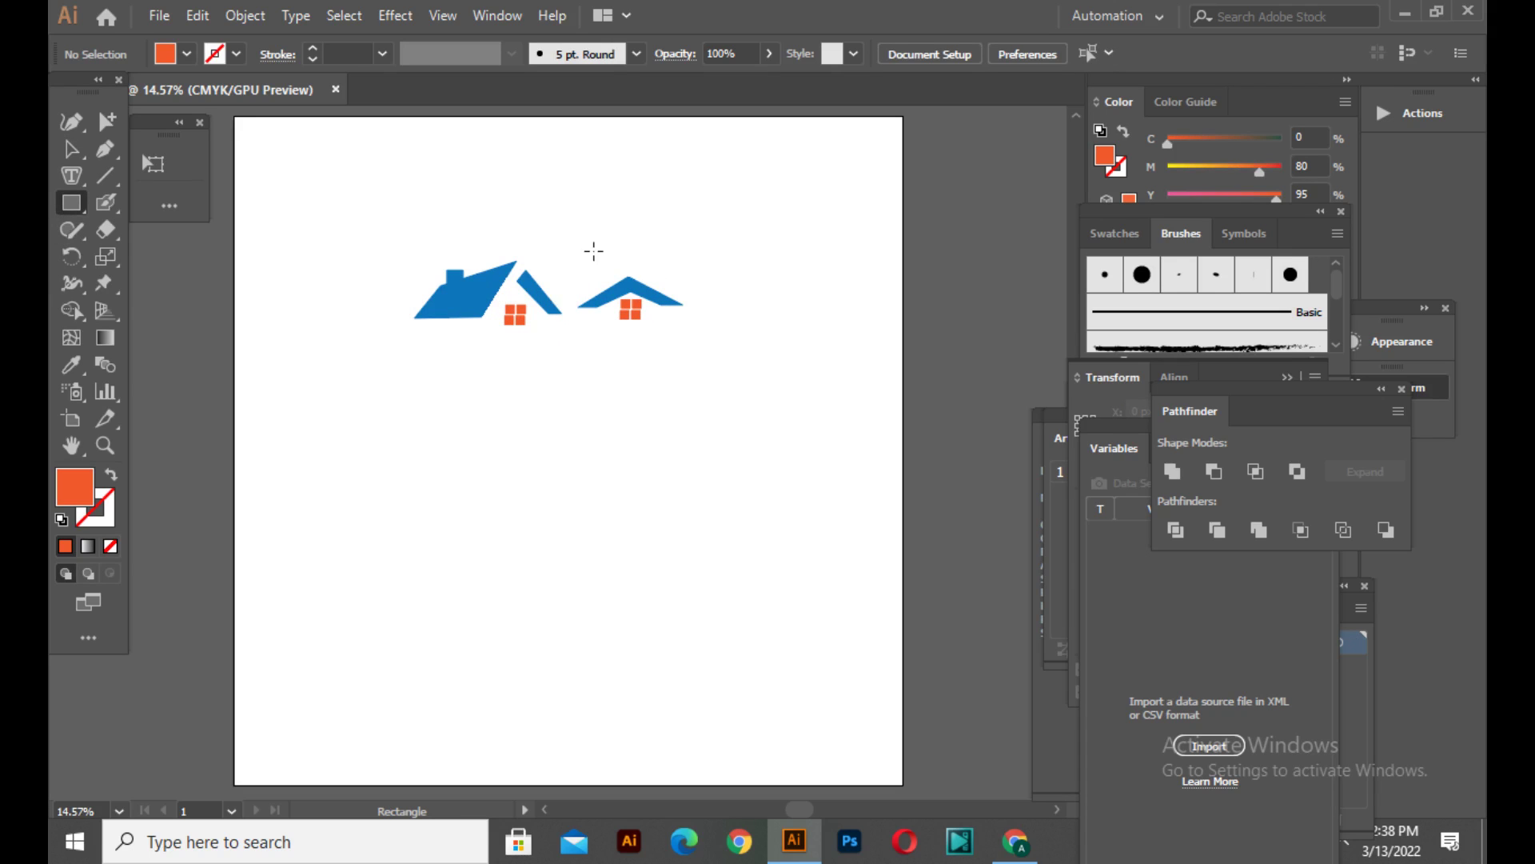
{"action": "left_click", "coordinate": [105, 149]}
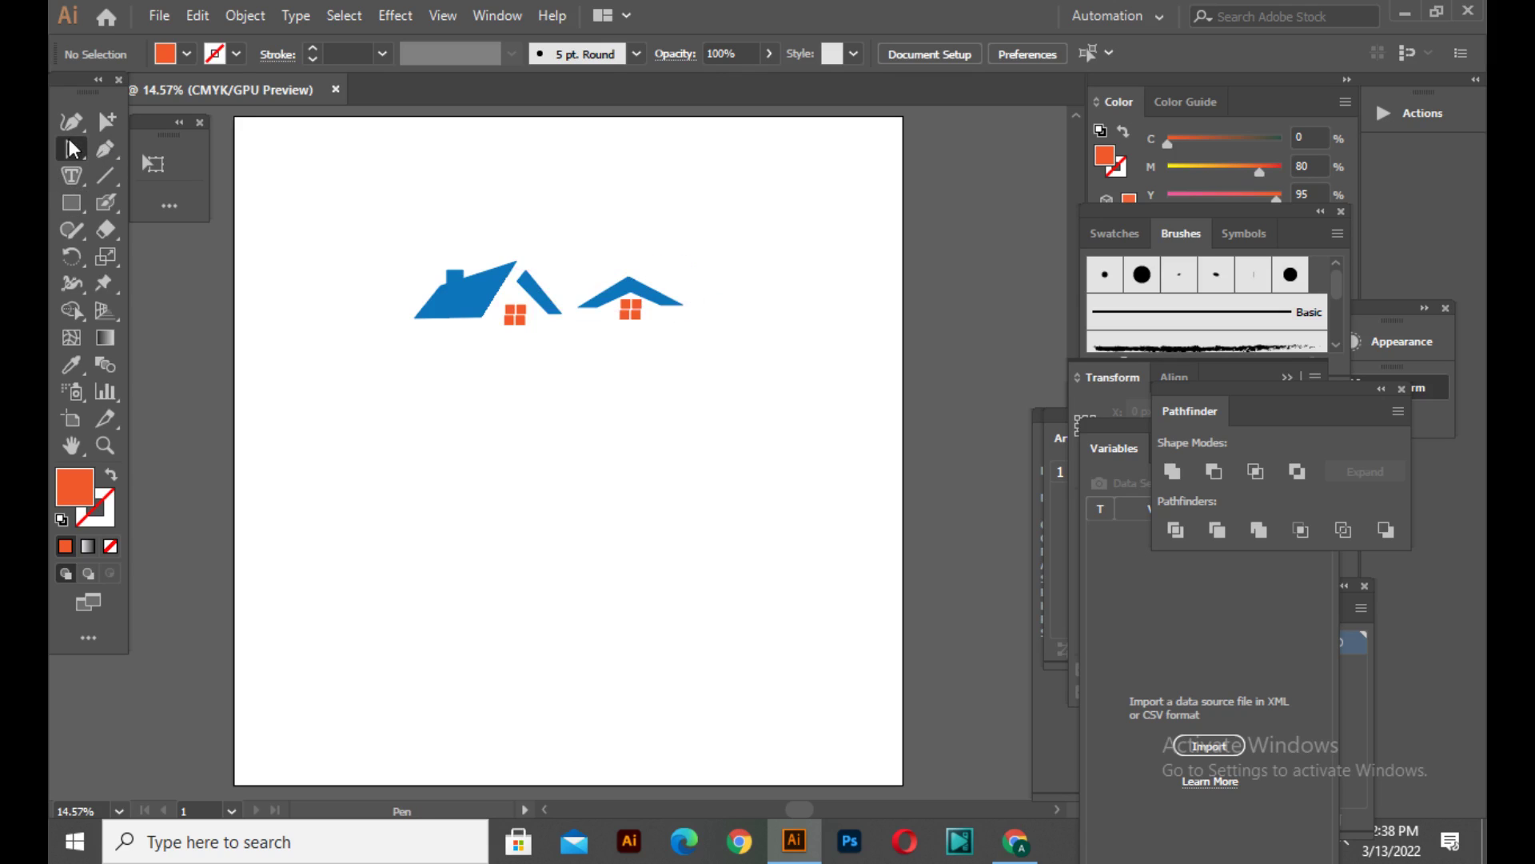
{"action": "left_click", "coordinate": [666, 299]}
{"action": "left_click", "coordinate": [164, 66]}
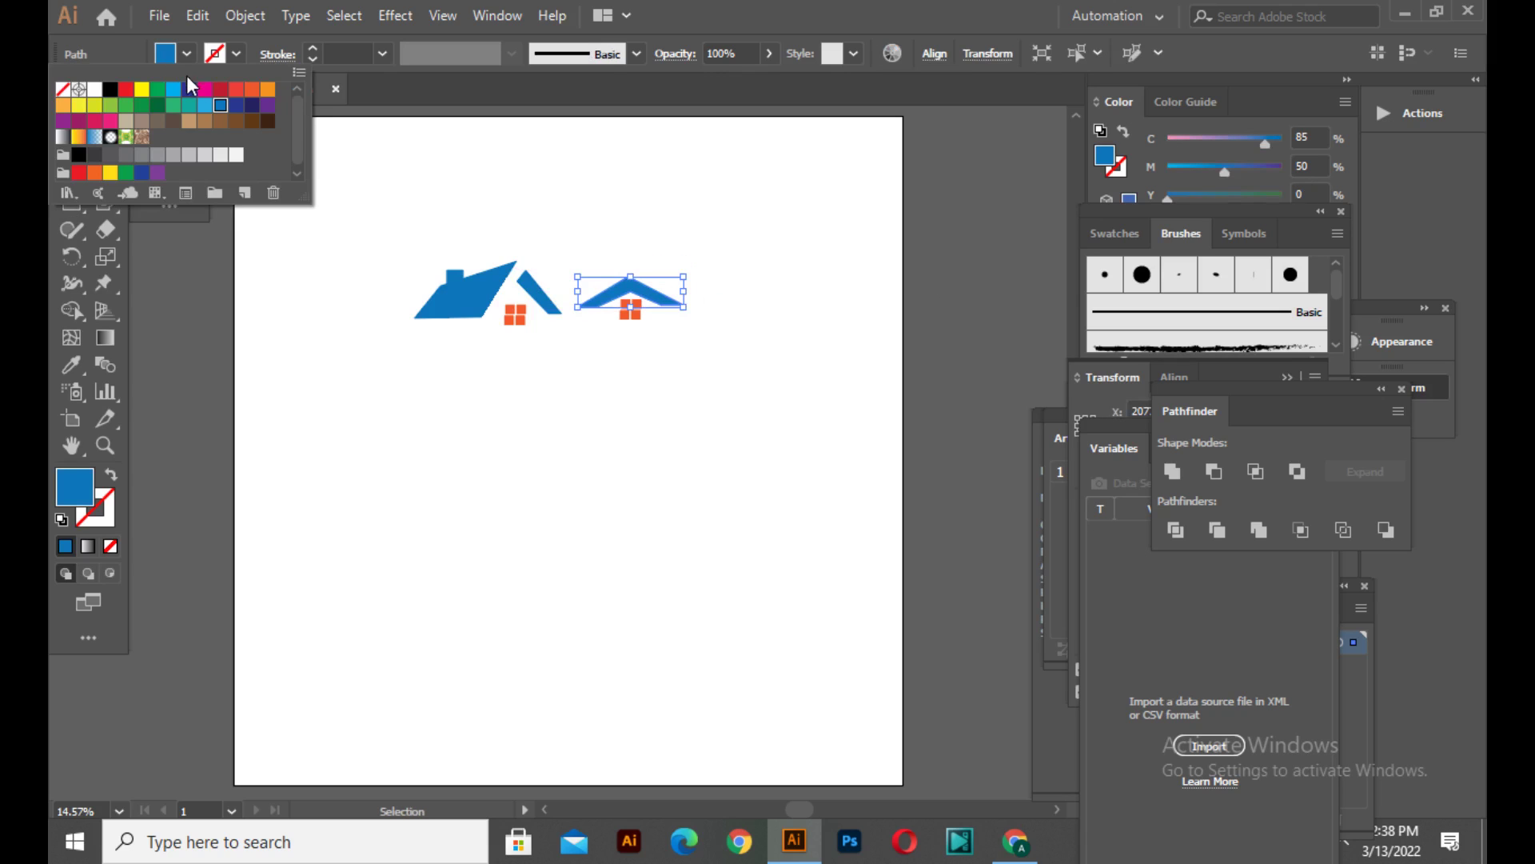
{"action": "left_click", "coordinate": [204, 113]}
{"action": "left_click", "coordinate": [699, 466]}
{"action": "left_click", "coordinate": [663, 410]}
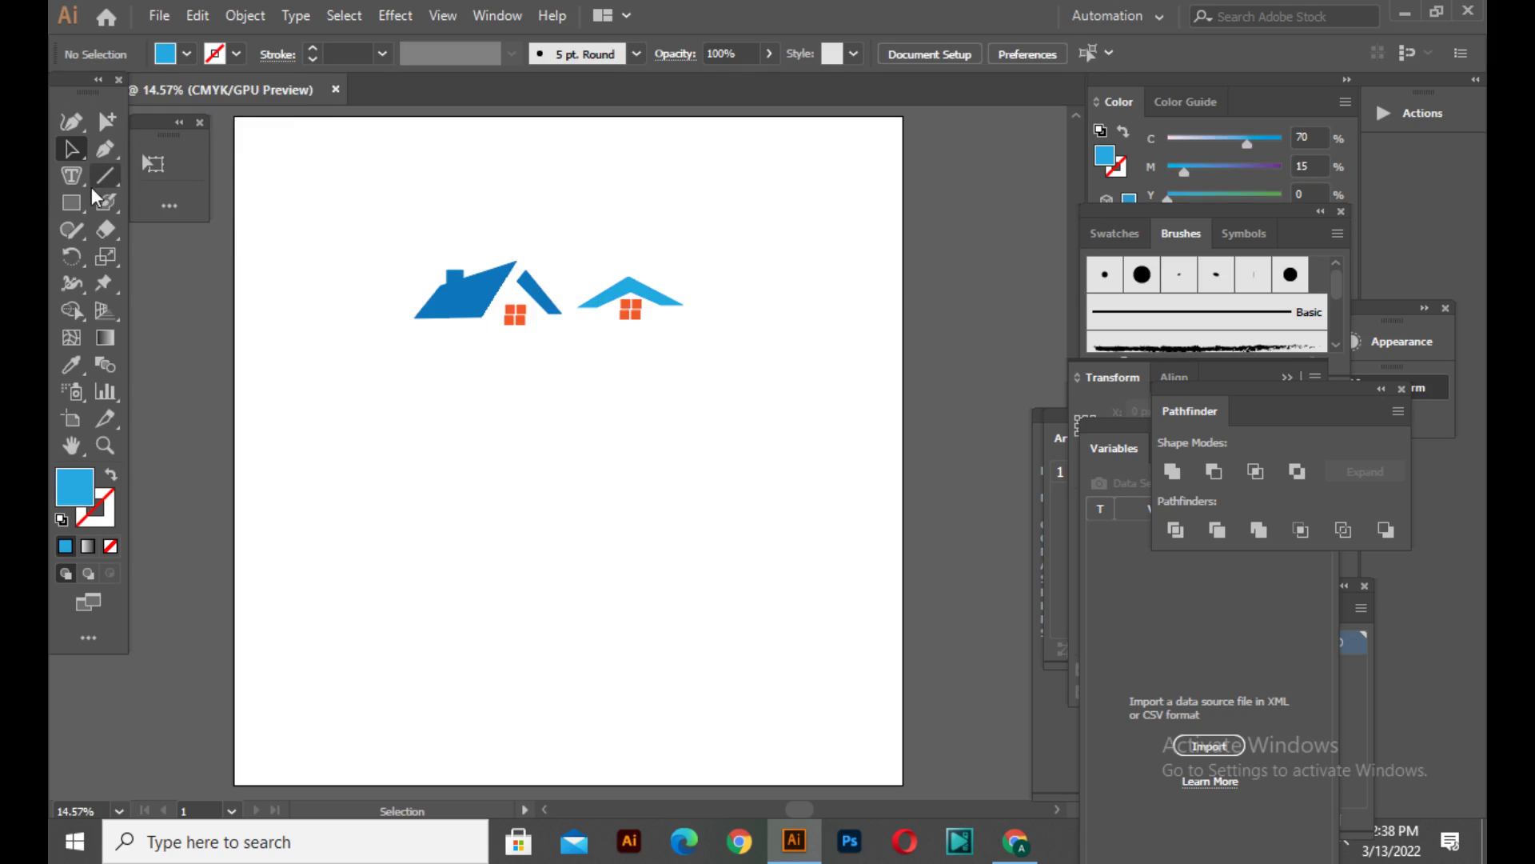
Draw a small light blue chimney rectangle on the left slope of the chevron roof.
{"action": "left_click", "coordinate": [71, 202]}
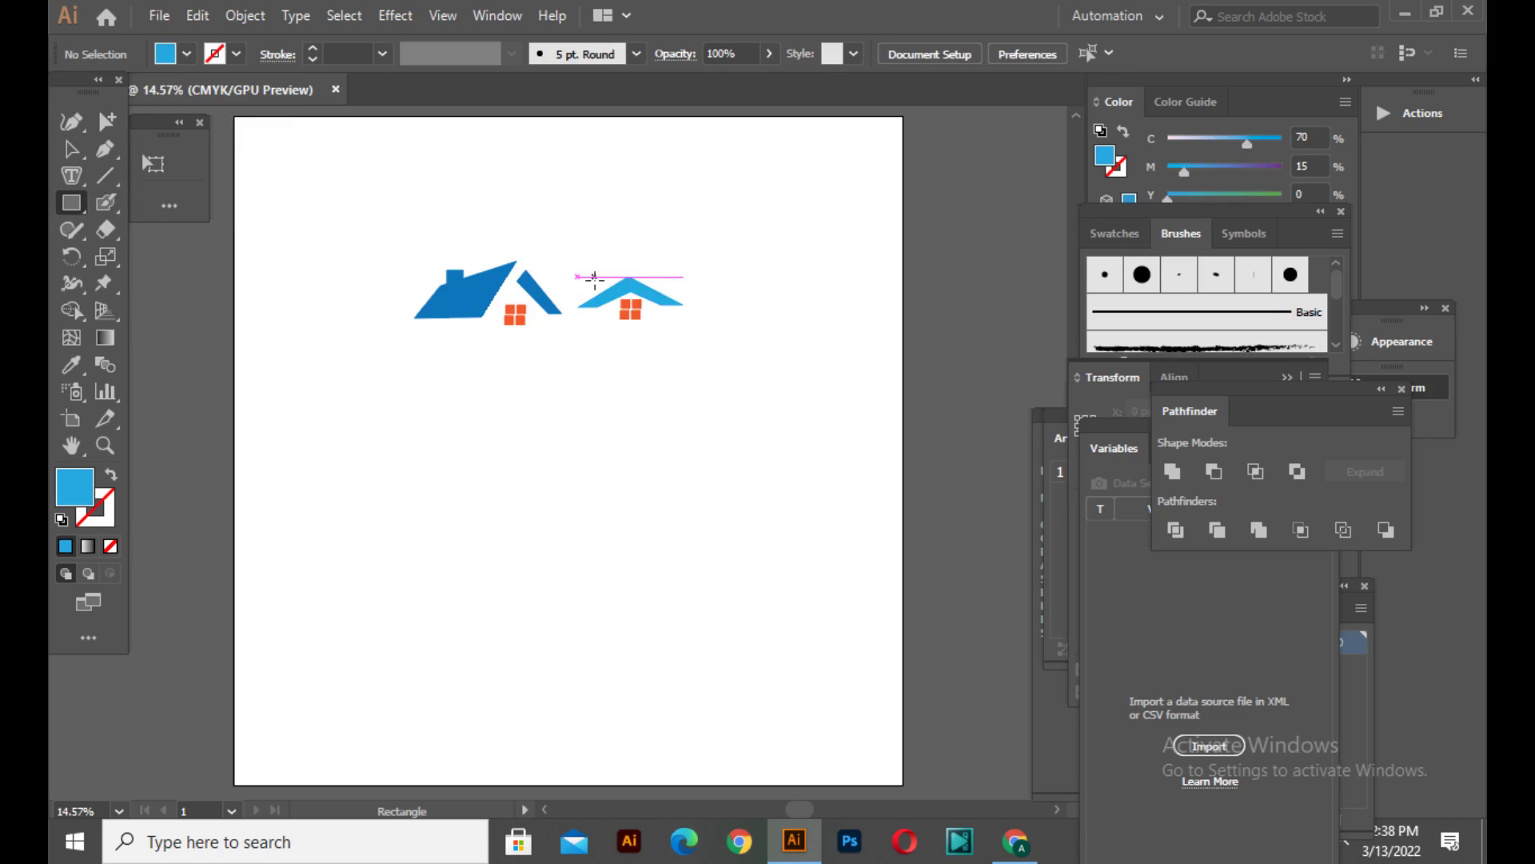
{"action": "left_click_drag", "start_coordinate": [595, 278], "coordinate": [606, 299]}
{"action": "left_click", "coordinate": [71, 149]}
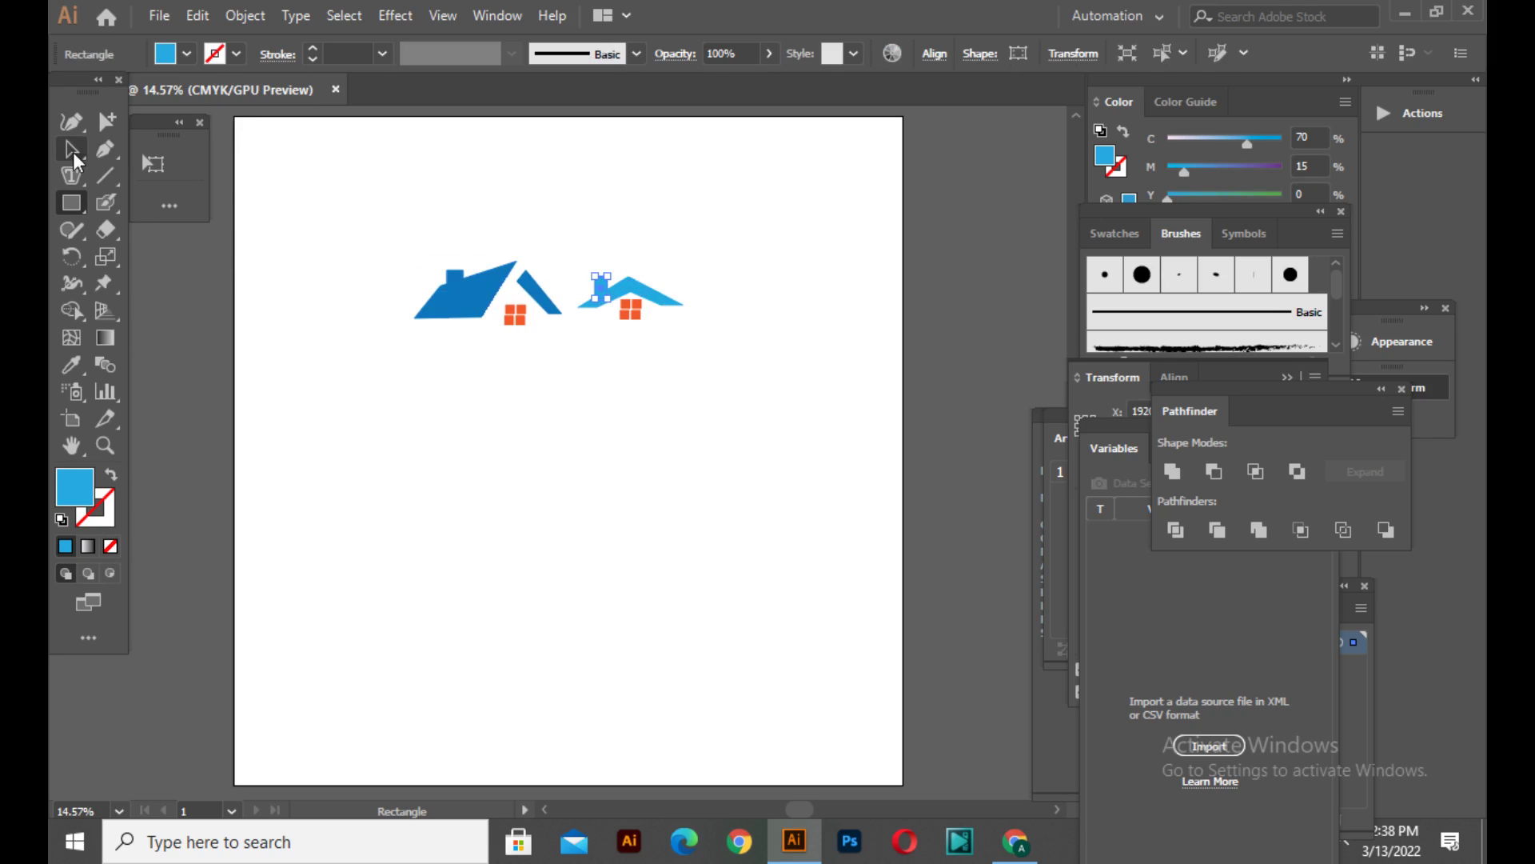
{"action": "left_click", "coordinate": [588, 218]}
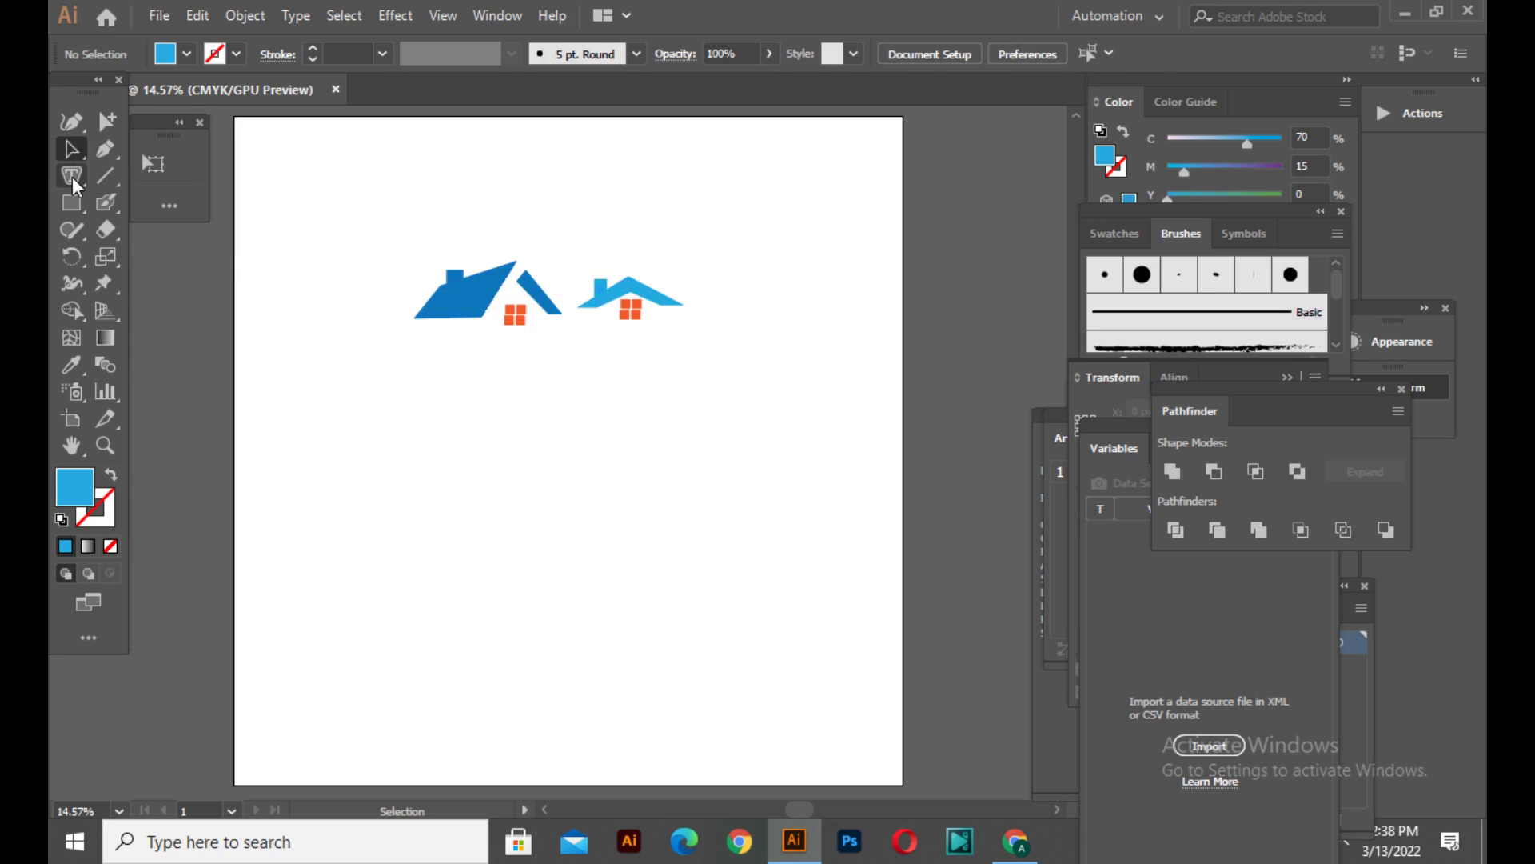
Select the new chimney together with the chevron roof and unite them into one shape.
{"action": "left_click", "coordinate": [105, 149]}
{"action": "left_click", "coordinate": [71, 149]}
{"action": "left_click_drag", "start_coordinate": [606, 286], "coordinate": [607, 308]}
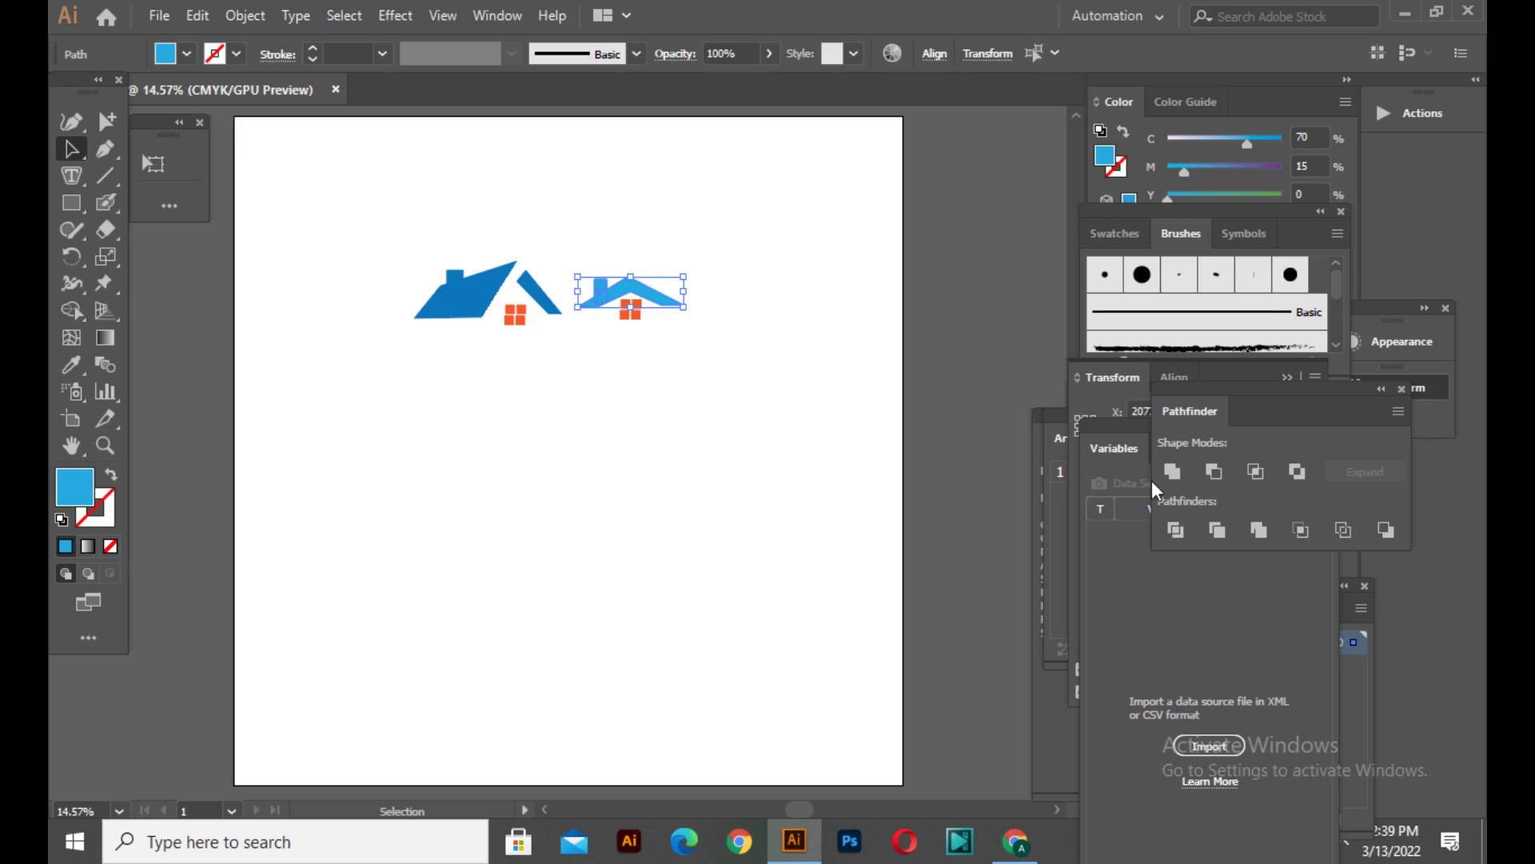
{"action": "left_click", "coordinate": [1172, 471]}
{"action": "left_click", "coordinate": [782, 345]}
Draw a slanted four-cornered roof panel with the Pen tool along the chevron's right slope and adjust its shape and position.
{"action": "left_click", "coordinate": [104, 150]}
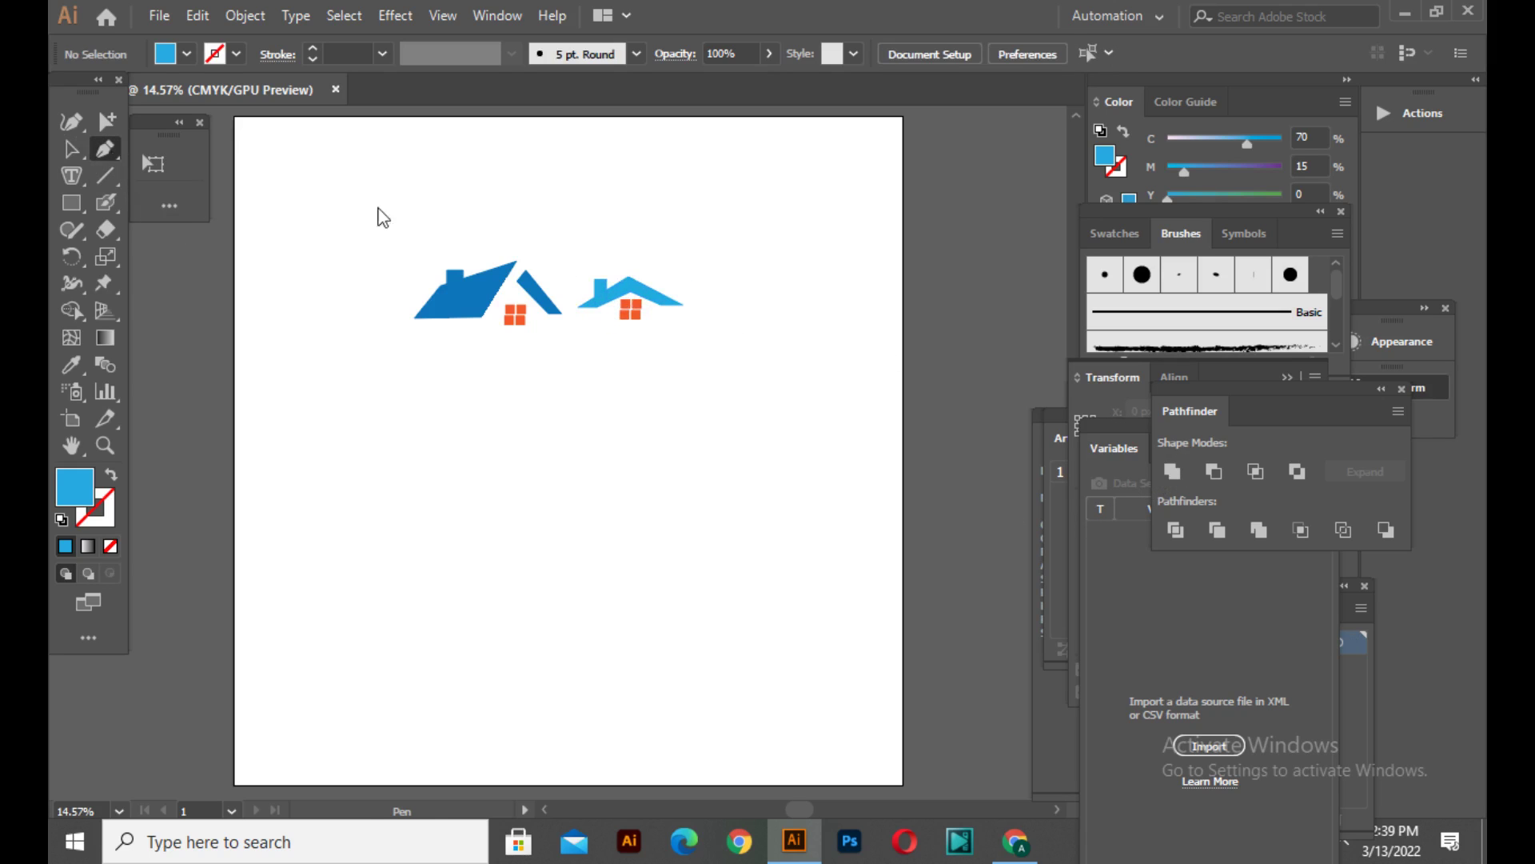
{"action": "left_click", "coordinate": [641, 276]}
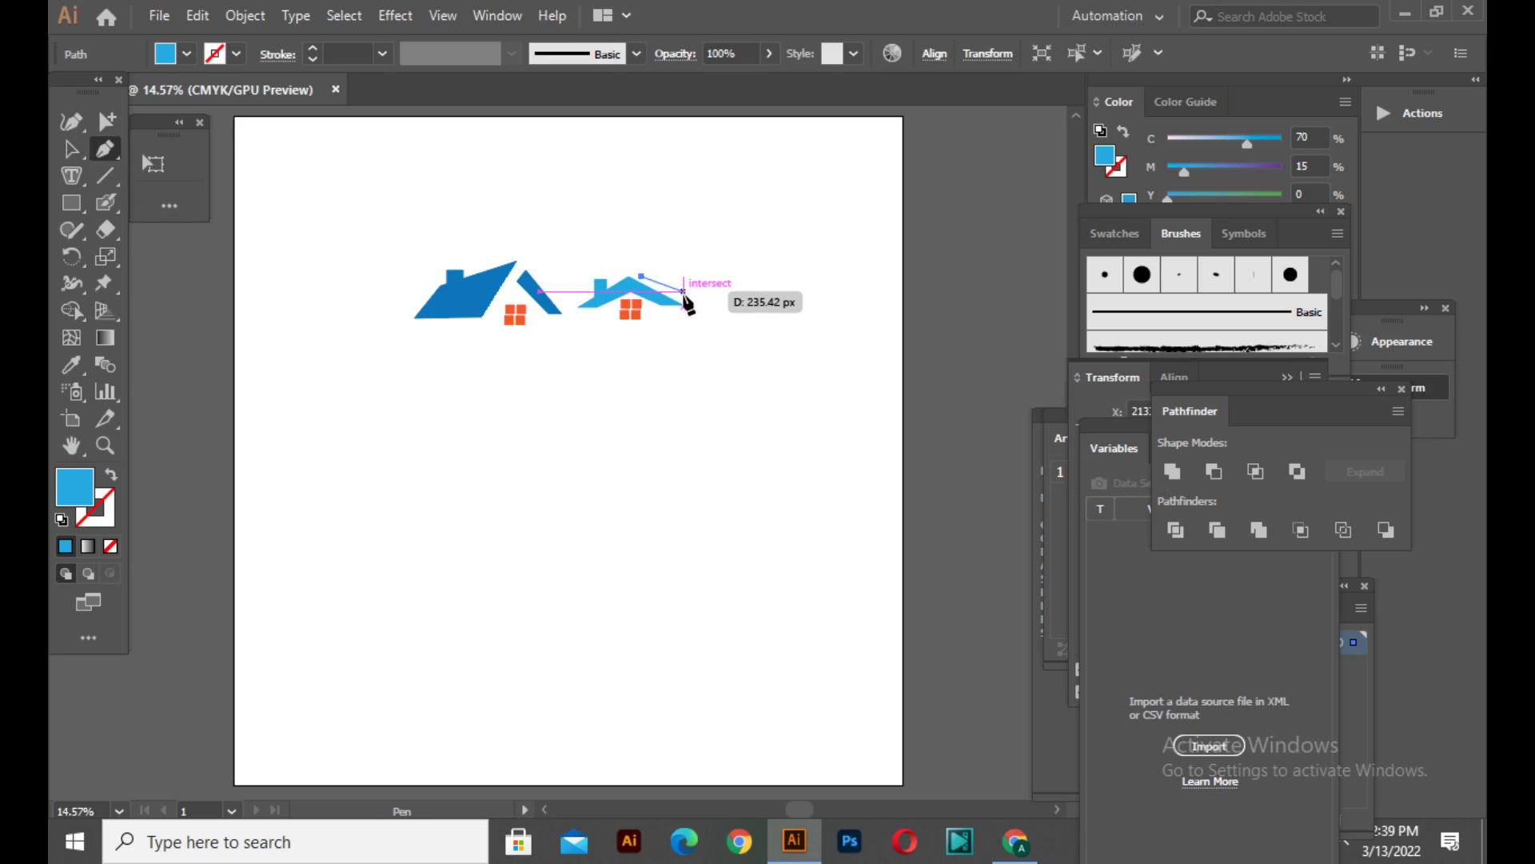
{"action": "left_click", "coordinate": [682, 298]}
{"action": "left_click", "coordinate": [704, 303]}
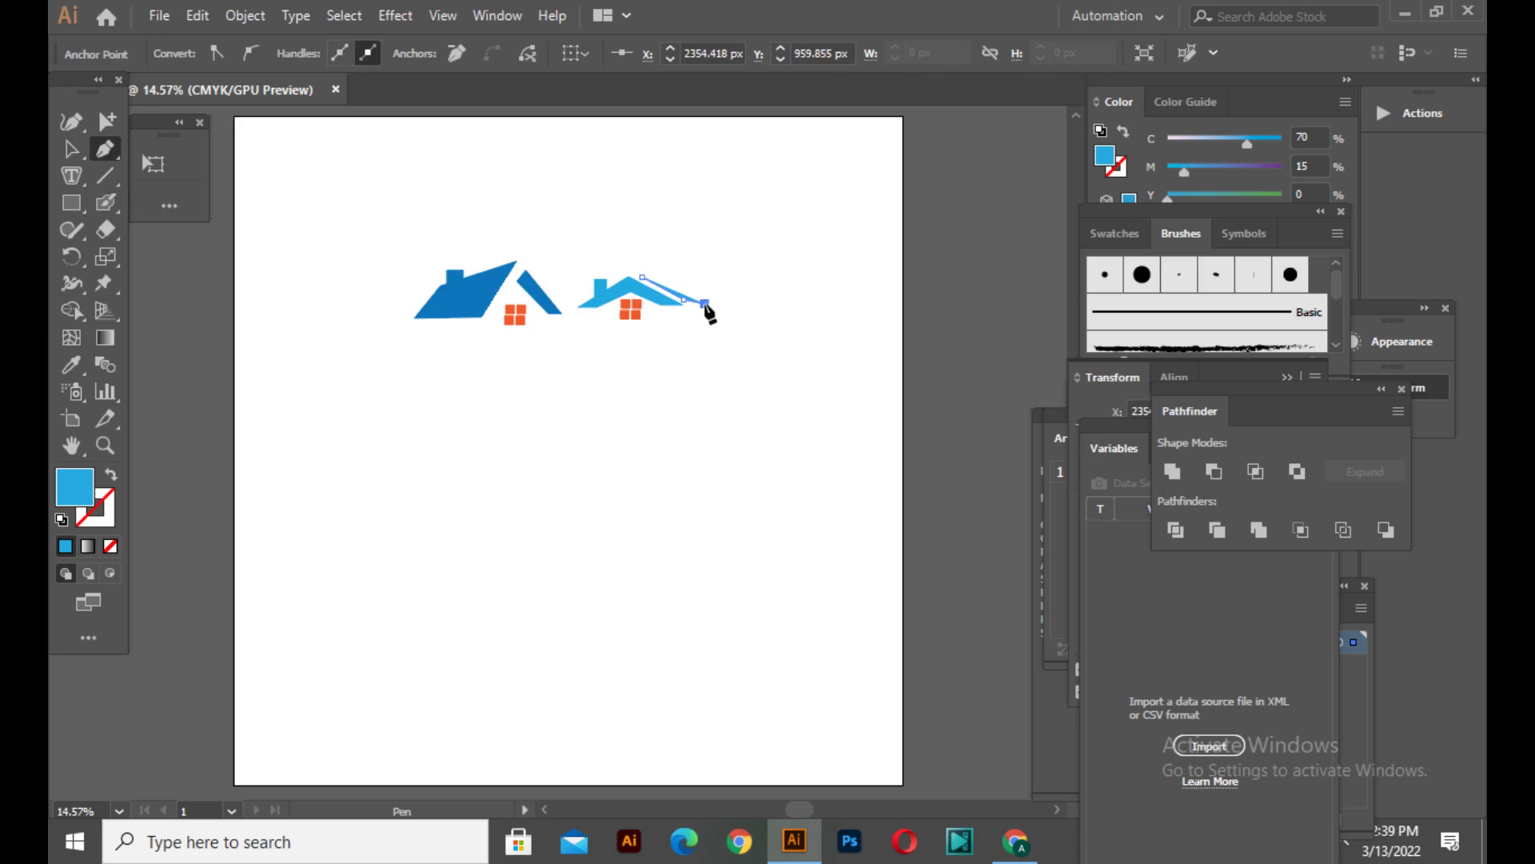
{"action": "left_click", "coordinate": [666, 271]}
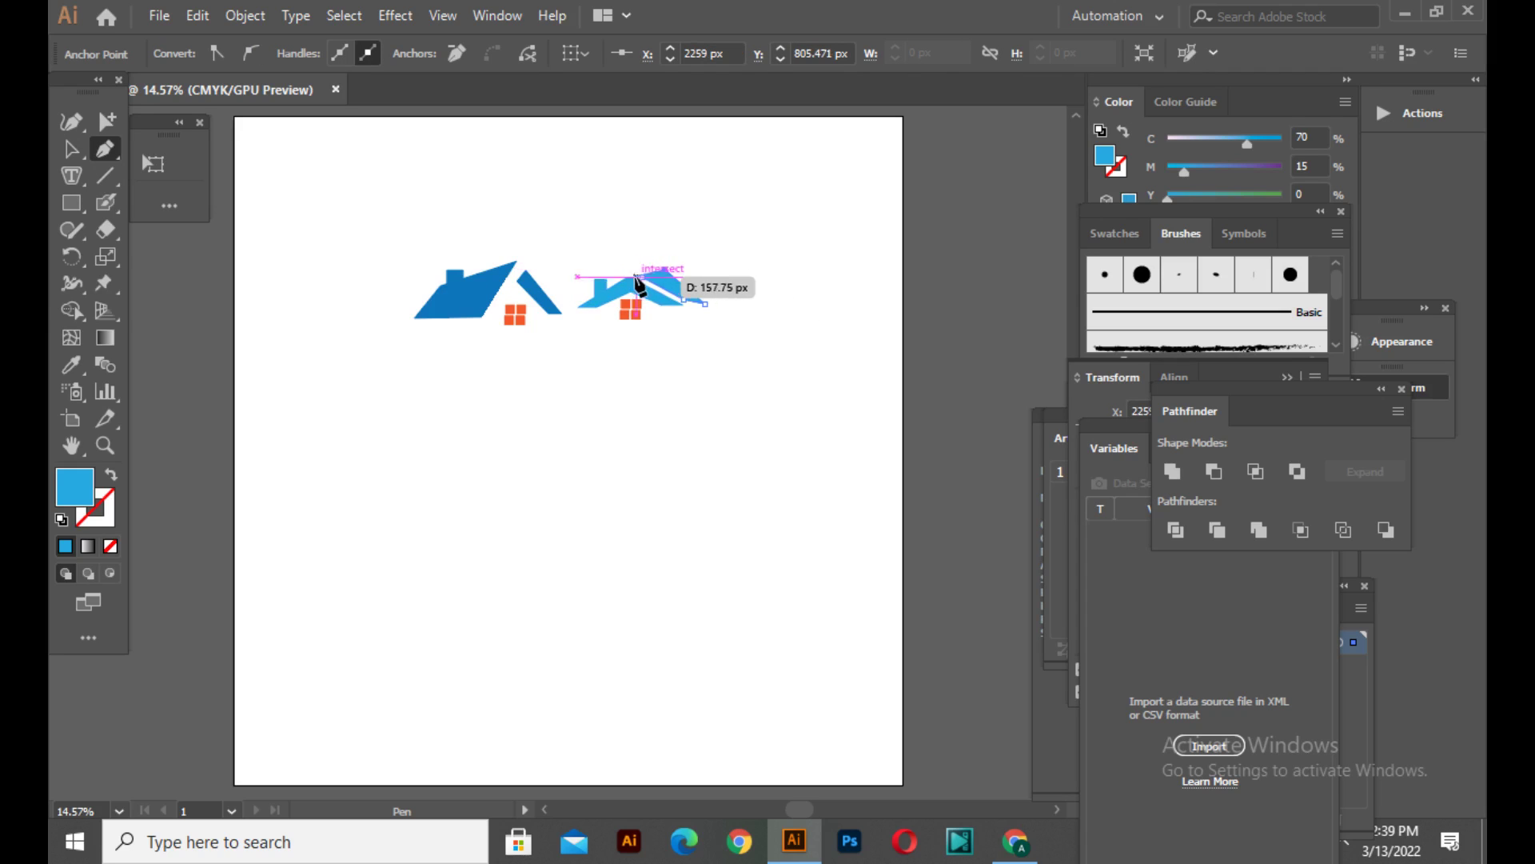
{"action": "left_click", "coordinate": [640, 276]}
{"action": "left_click", "coordinate": [71, 122]}
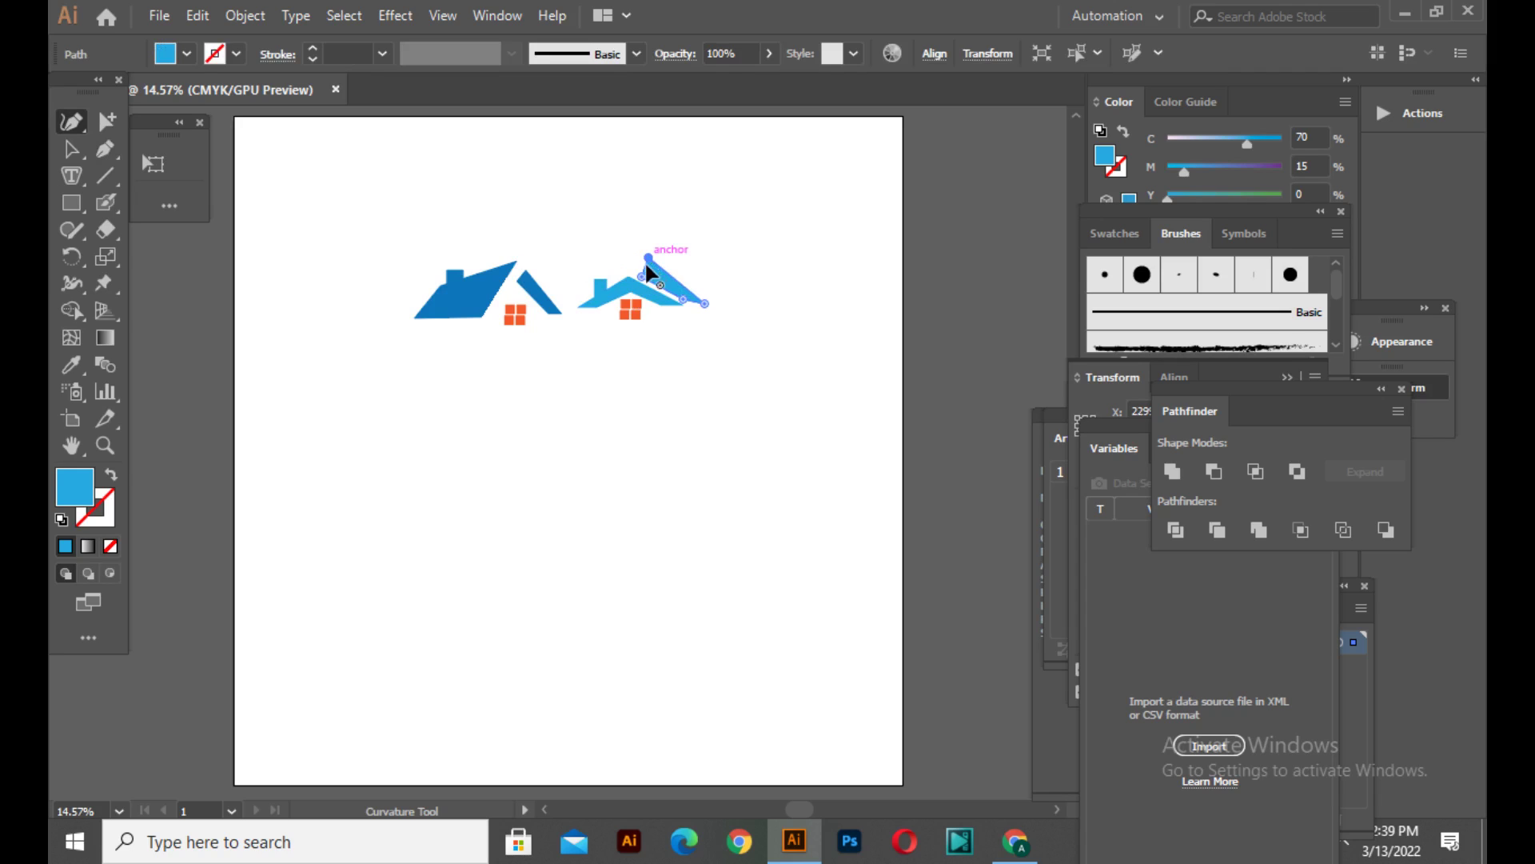
{"action": "left_click_drag", "start_coordinate": [632, 272], "coordinate": [665, 271]}
{"action": "left_click", "coordinate": [71, 149]}
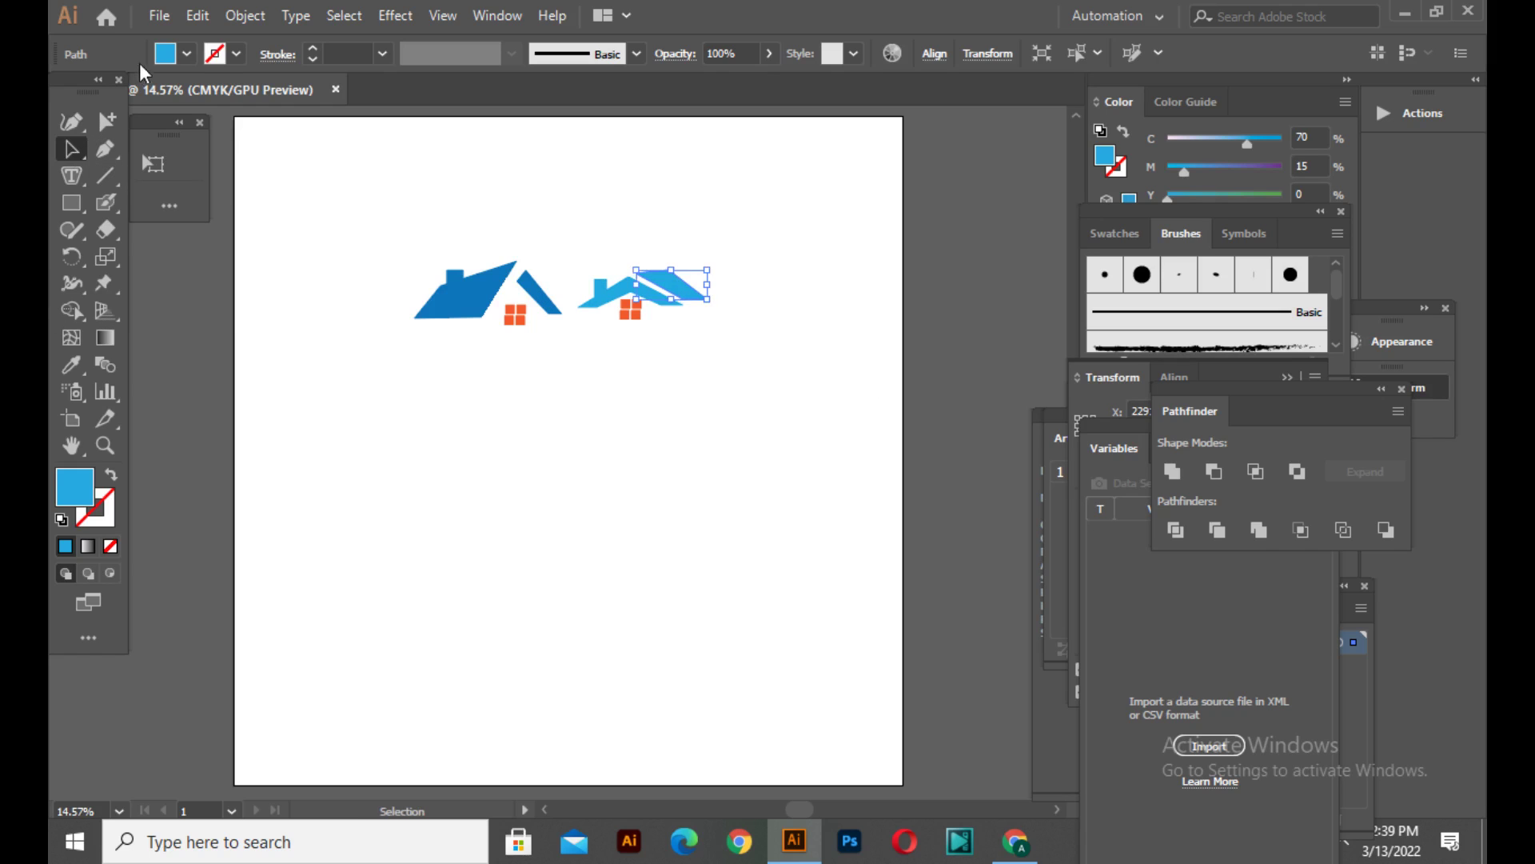
Try an orange fill on the slanted roof panel.
{"action": "left_click", "coordinate": [165, 56]}
{"action": "left_click", "coordinate": [251, 90]}
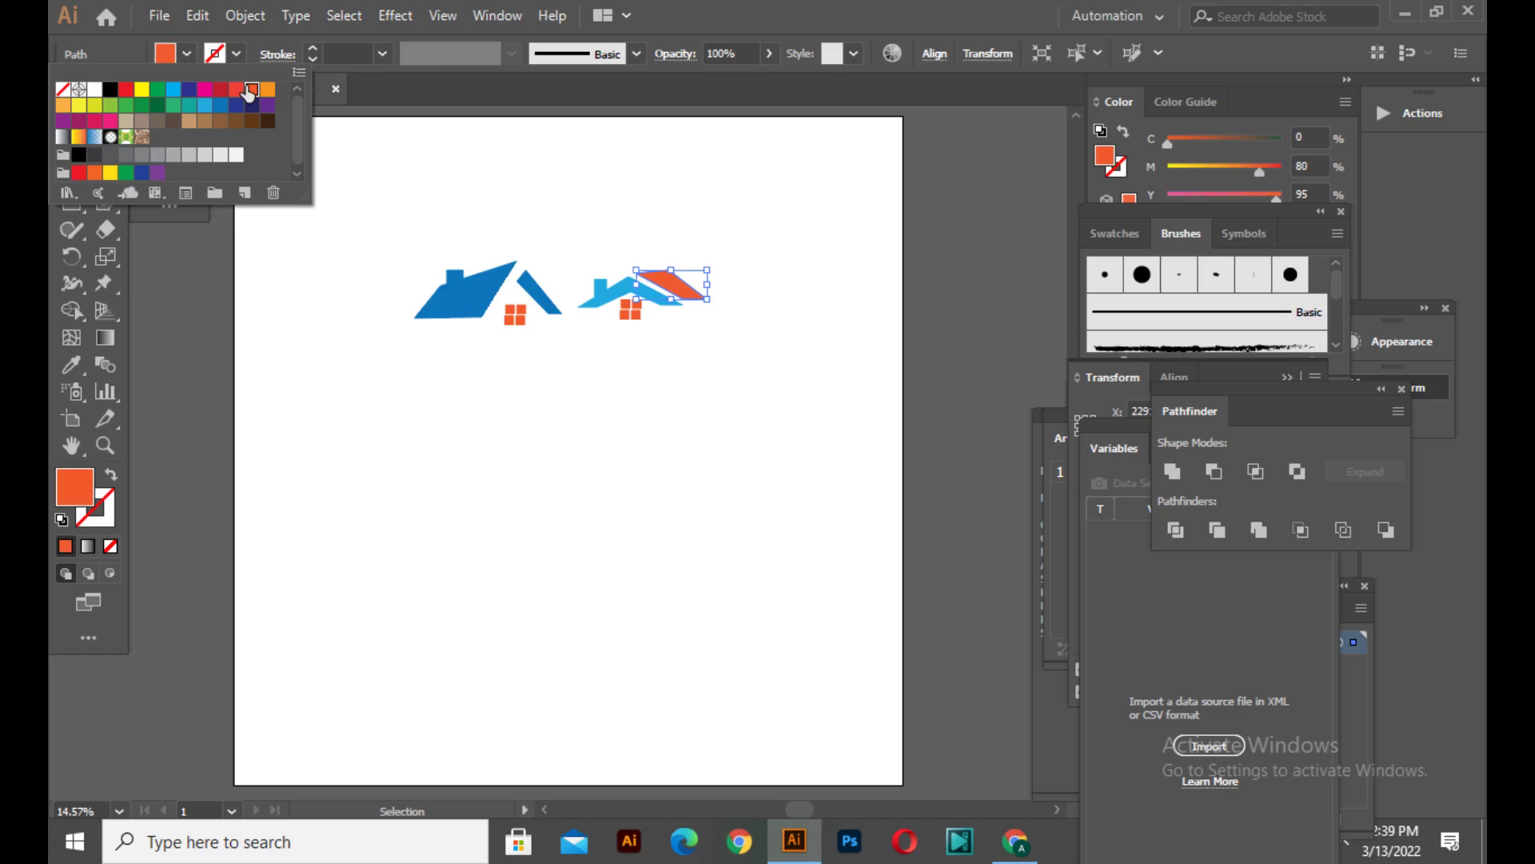
{"action": "left_click", "coordinate": [681, 402]}
Fill the slanted roof panel with dark blue (C 100, M 95, Y 5).
{"action": "left_click", "coordinate": [190, 64]}
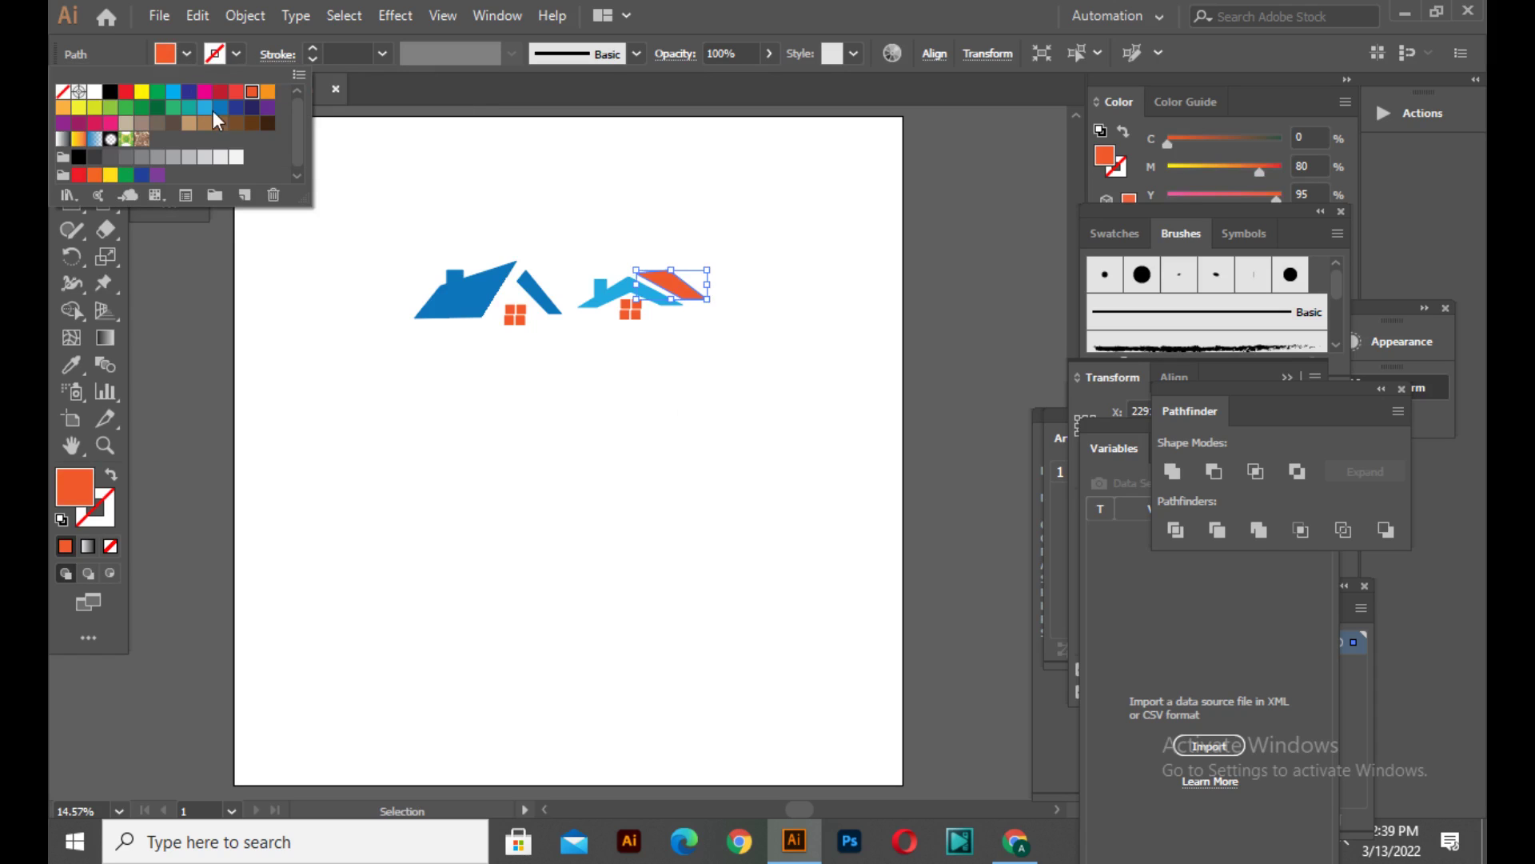
{"action": "left_click", "coordinate": [235, 107]}
{"action": "key", "text": "Escape"}
{"action": "left_click", "coordinate": [764, 466]}
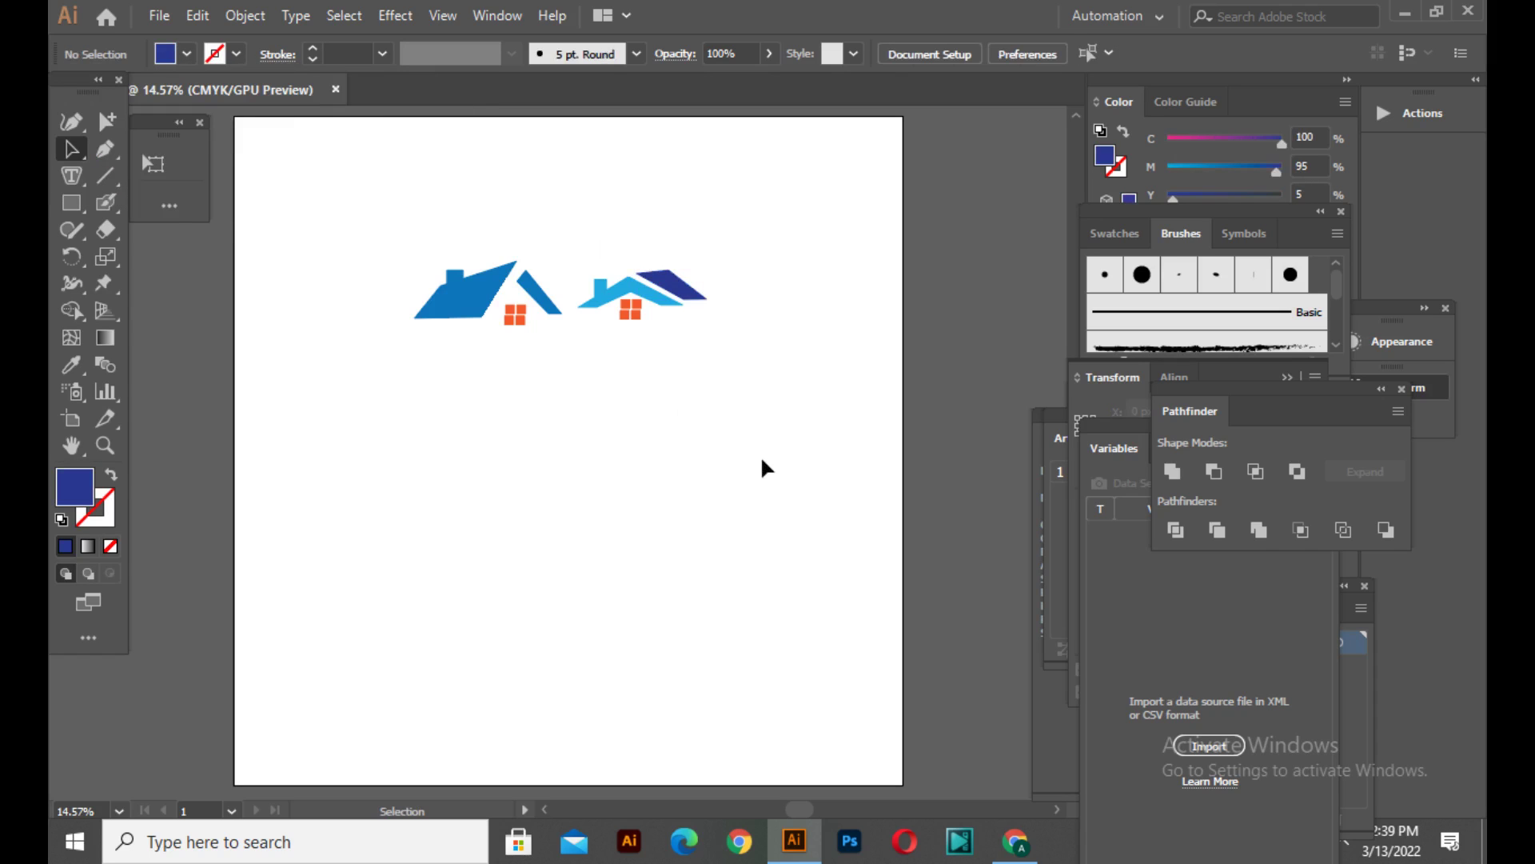
Widen the dark blue roof panel slightly so it spans more of the chevron's right slope.
{"action": "left_click", "coordinate": [701, 292]}
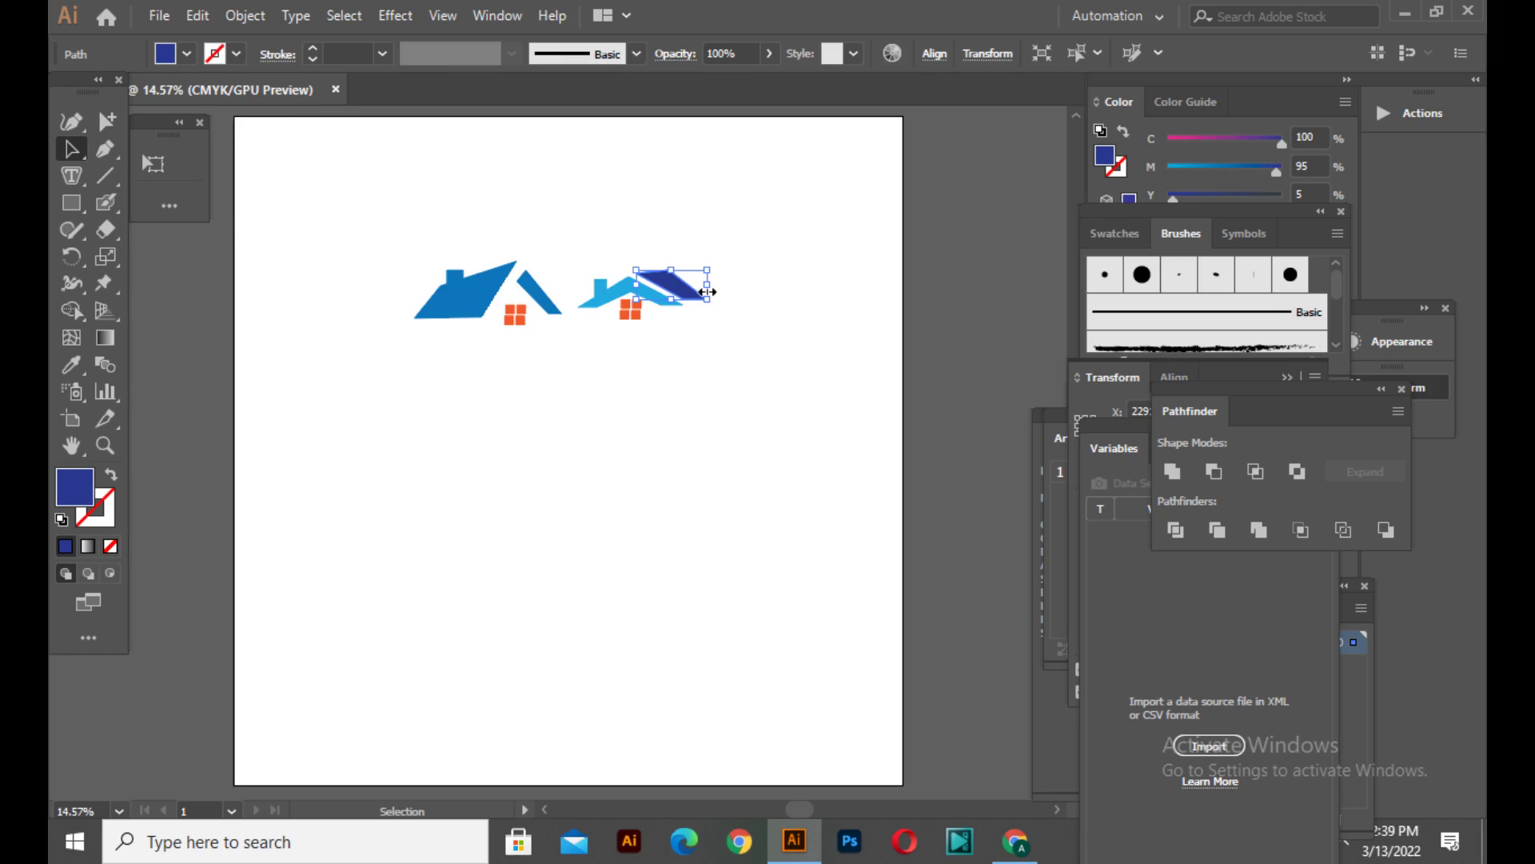
{"action": "left_click_drag", "start_coordinate": [707, 292], "coordinate": [630, 288]}
{"action": "left_click", "coordinate": [656, 417]}
Select the chevron roof, dark blue panel, chimney and window and group them as the second house.
{"action": "left_click_drag", "start_coordinate": [583, 233], "coordinate": [732, 360]}
{"action": "right_click", "coordinate": [732, 361]}
{"action": "left_click", "coordinate": [774, 496]}
{"action": "left_click", "coordinate": [150, 309]}
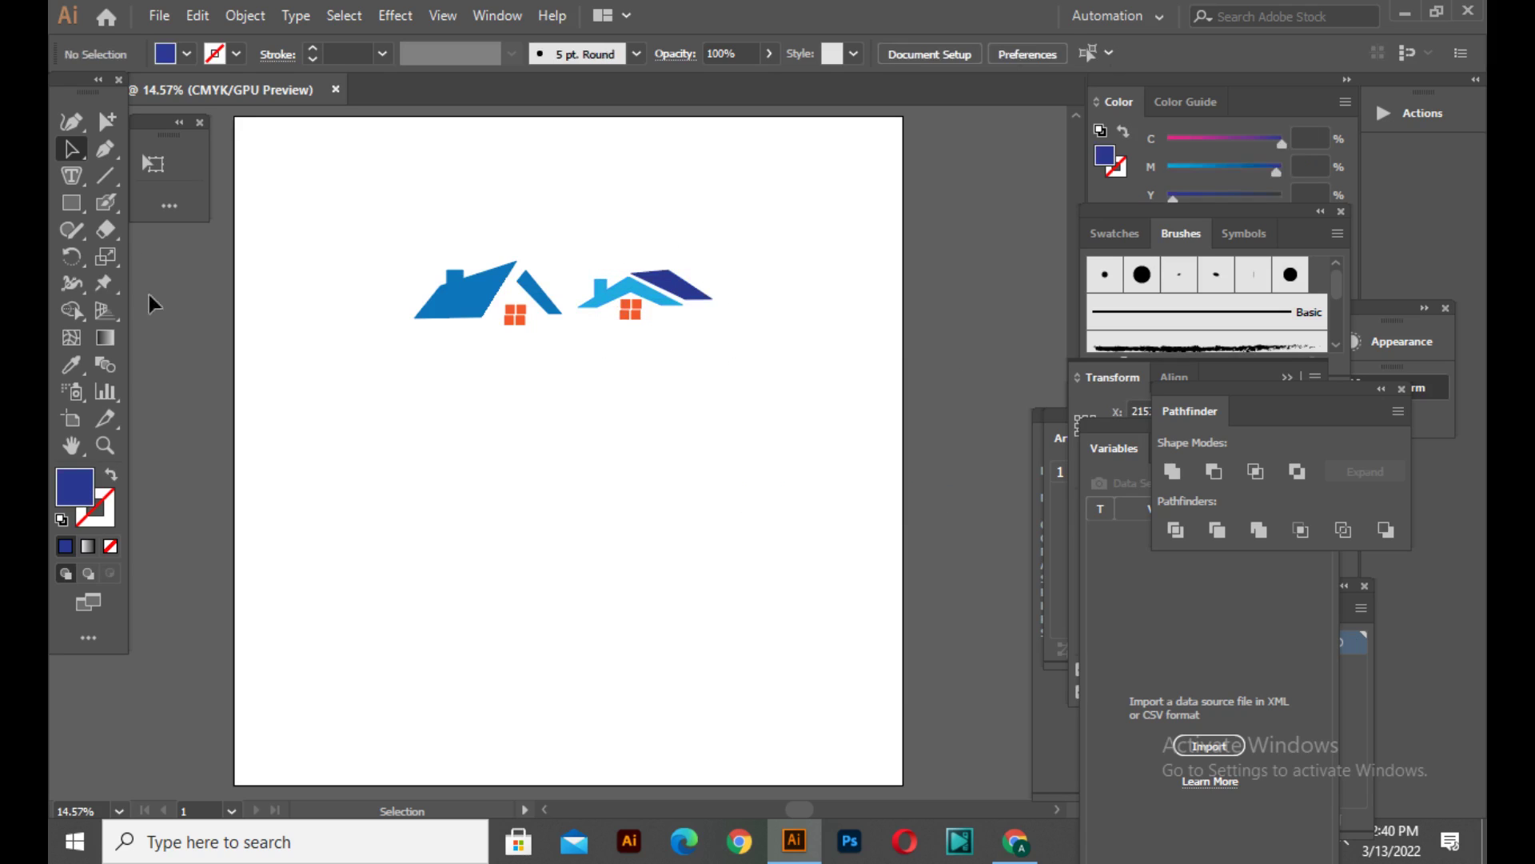
Draw a slanted-top dark blue tower about 137 px wide and 416 px tall between and above the two houses.
{"action": "left_click", "coordinate": [83, 205]}
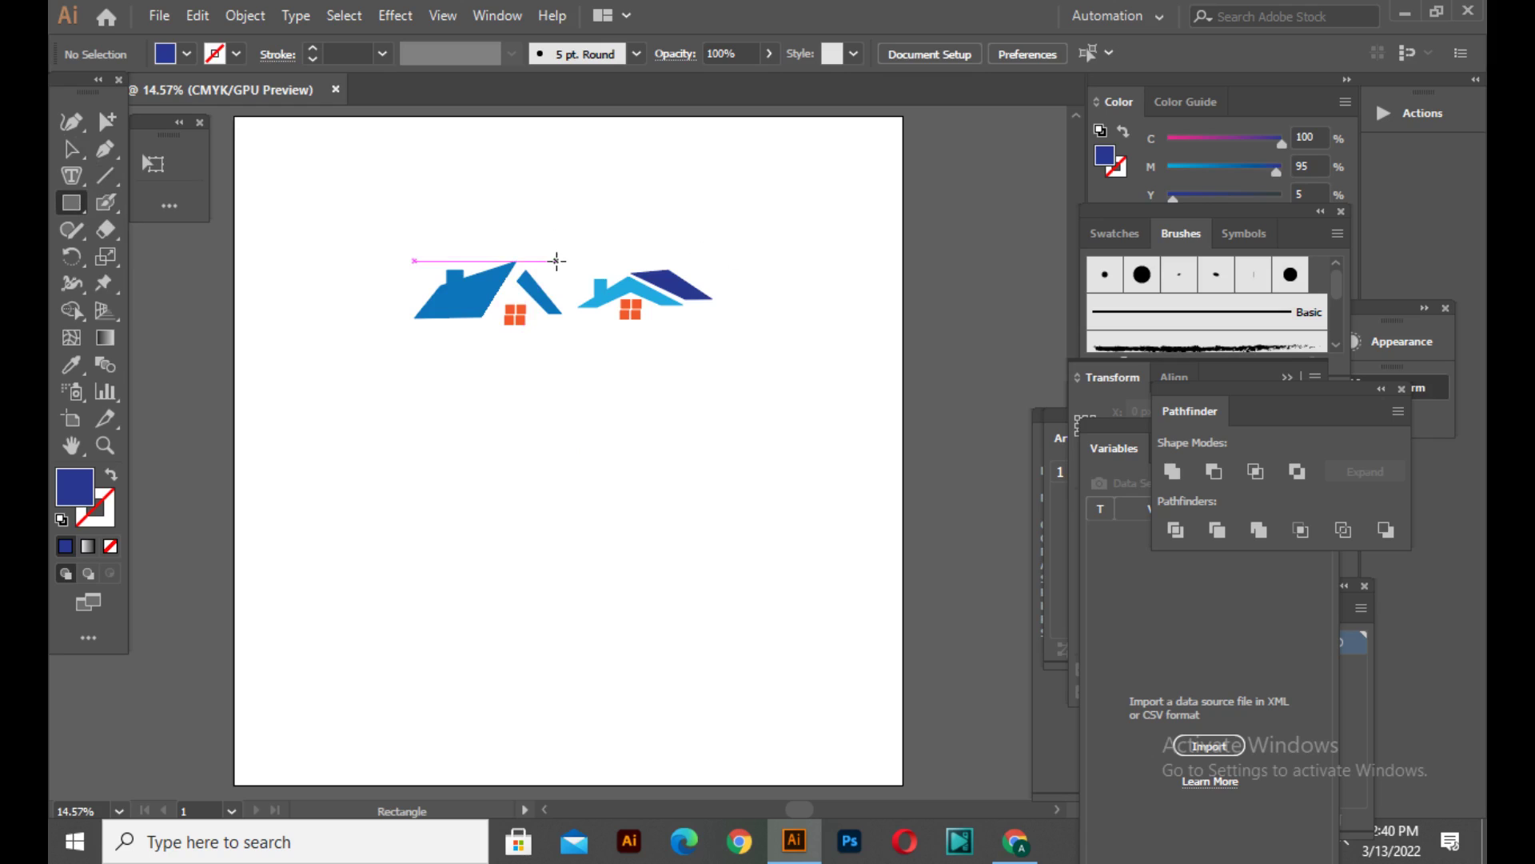
{"action": "key", "text": "p"}
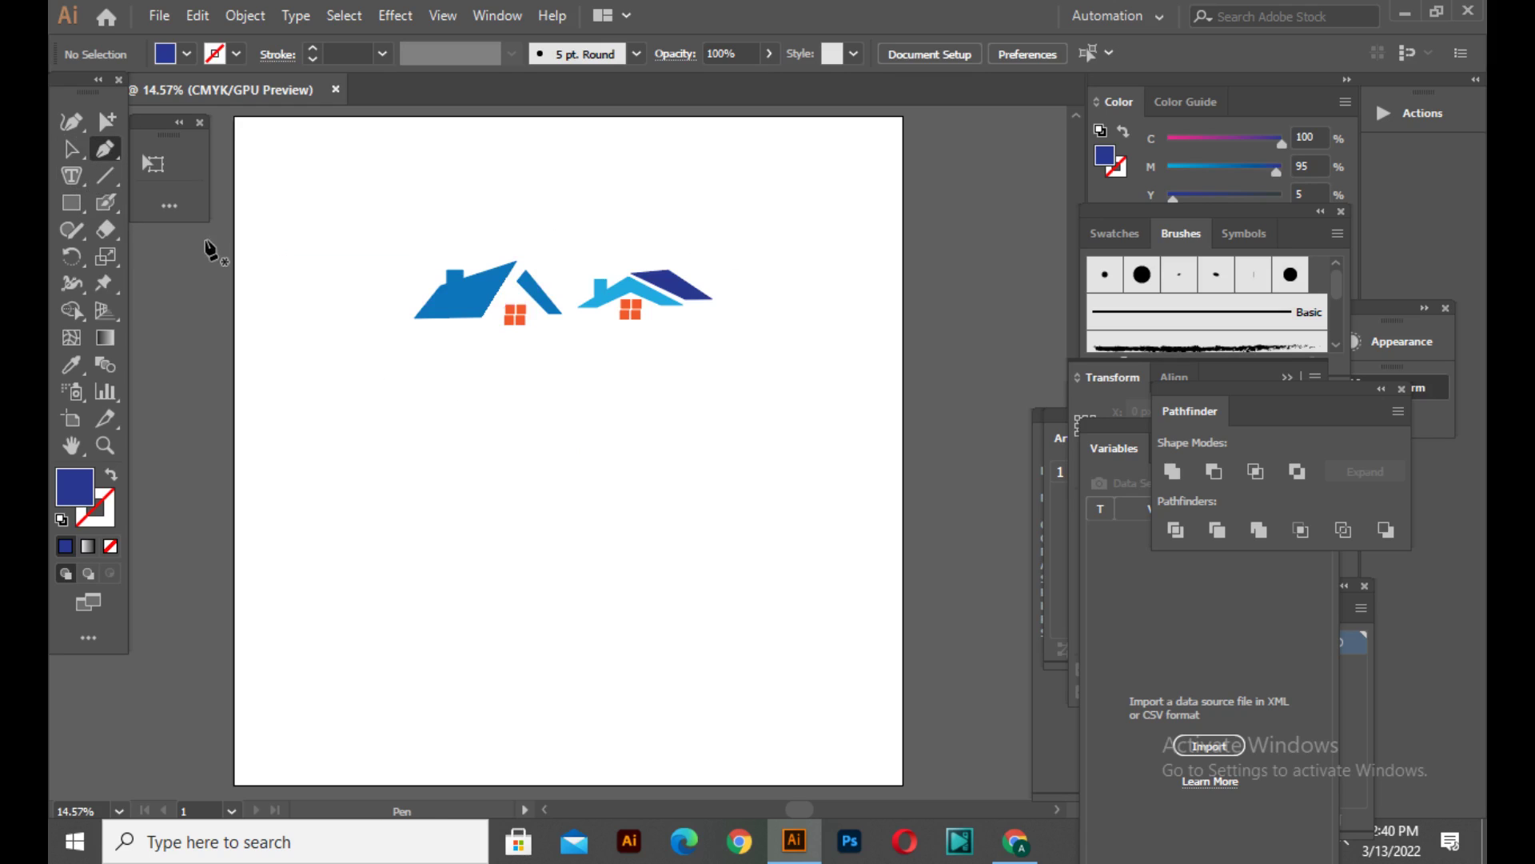
{"action": "left_click", "coordinate": [552, 197]}
{"action": "left_click", "coordinate": [552, 276]}
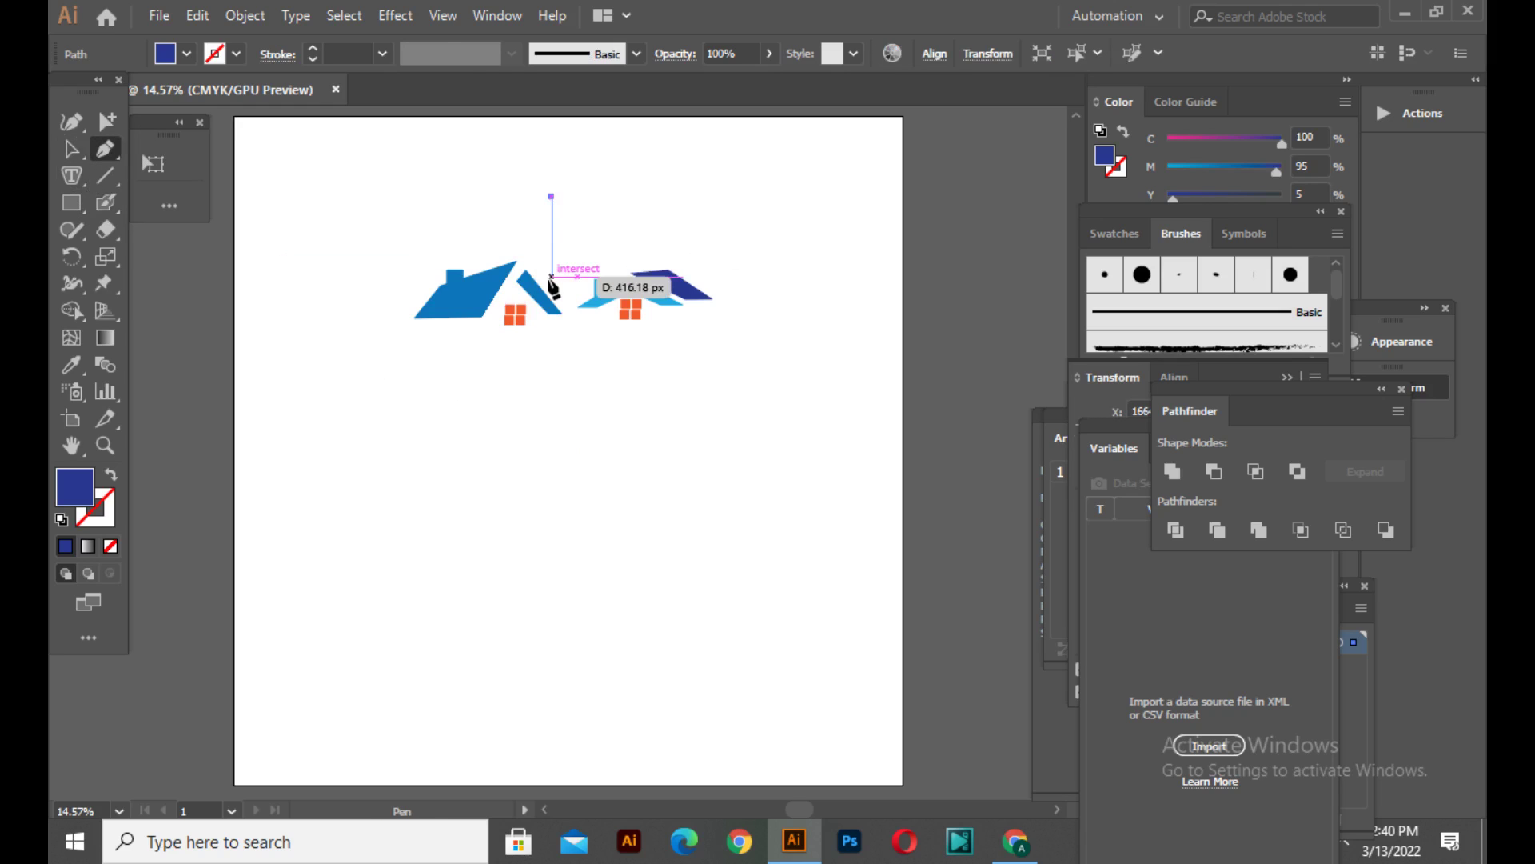
{"action": "left_click", "coordinate": [578, 276]}
{"action": "left_click", "coordinate": [578, 217]}
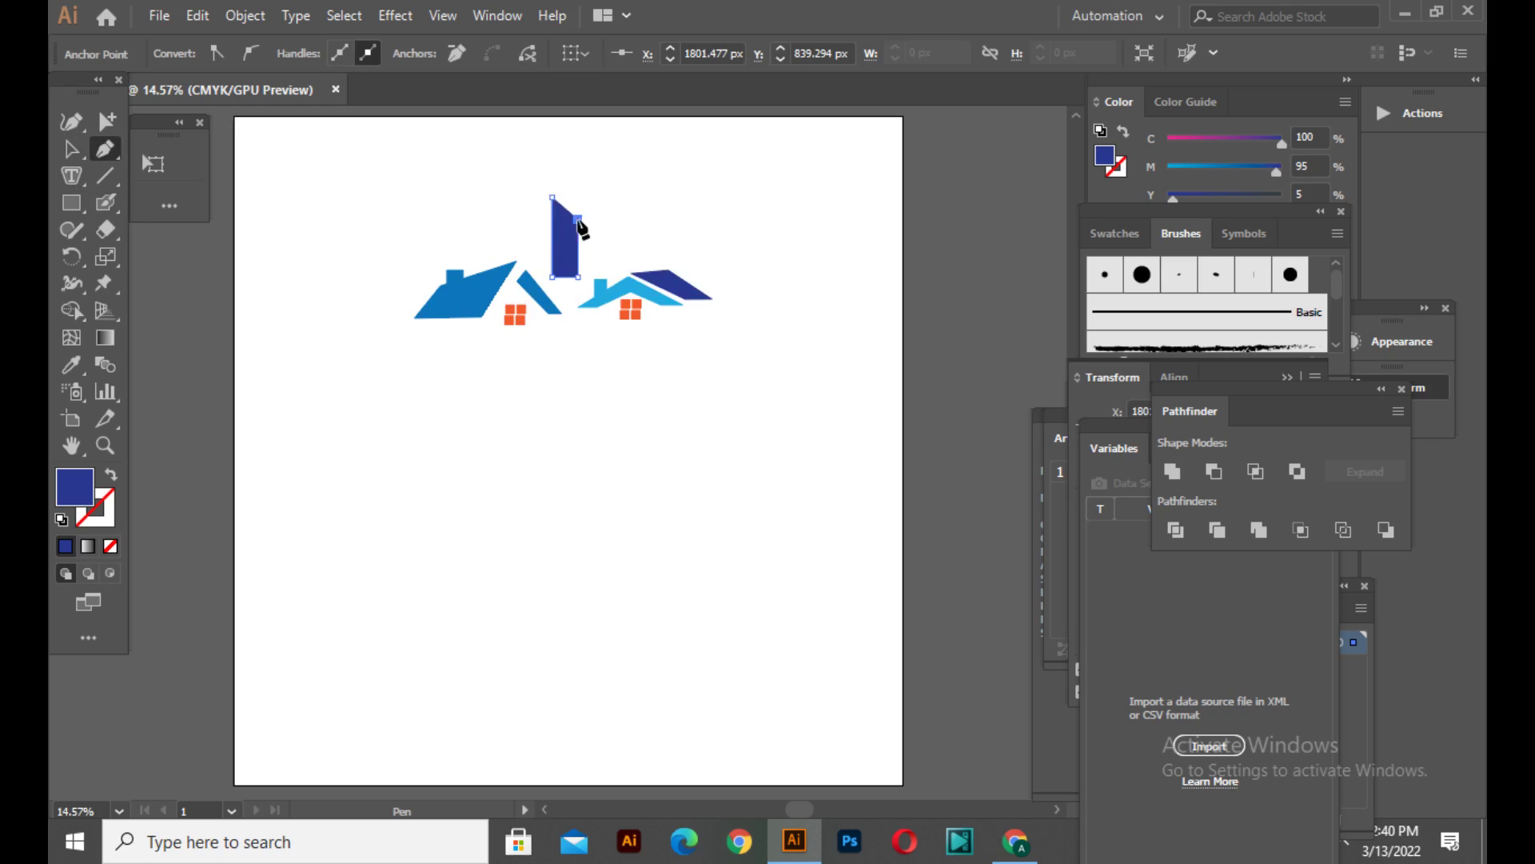
{"action": "left_click", "coordinate": [554, 197]}
{"action": "left_click", "coordinate": [71, 149]}
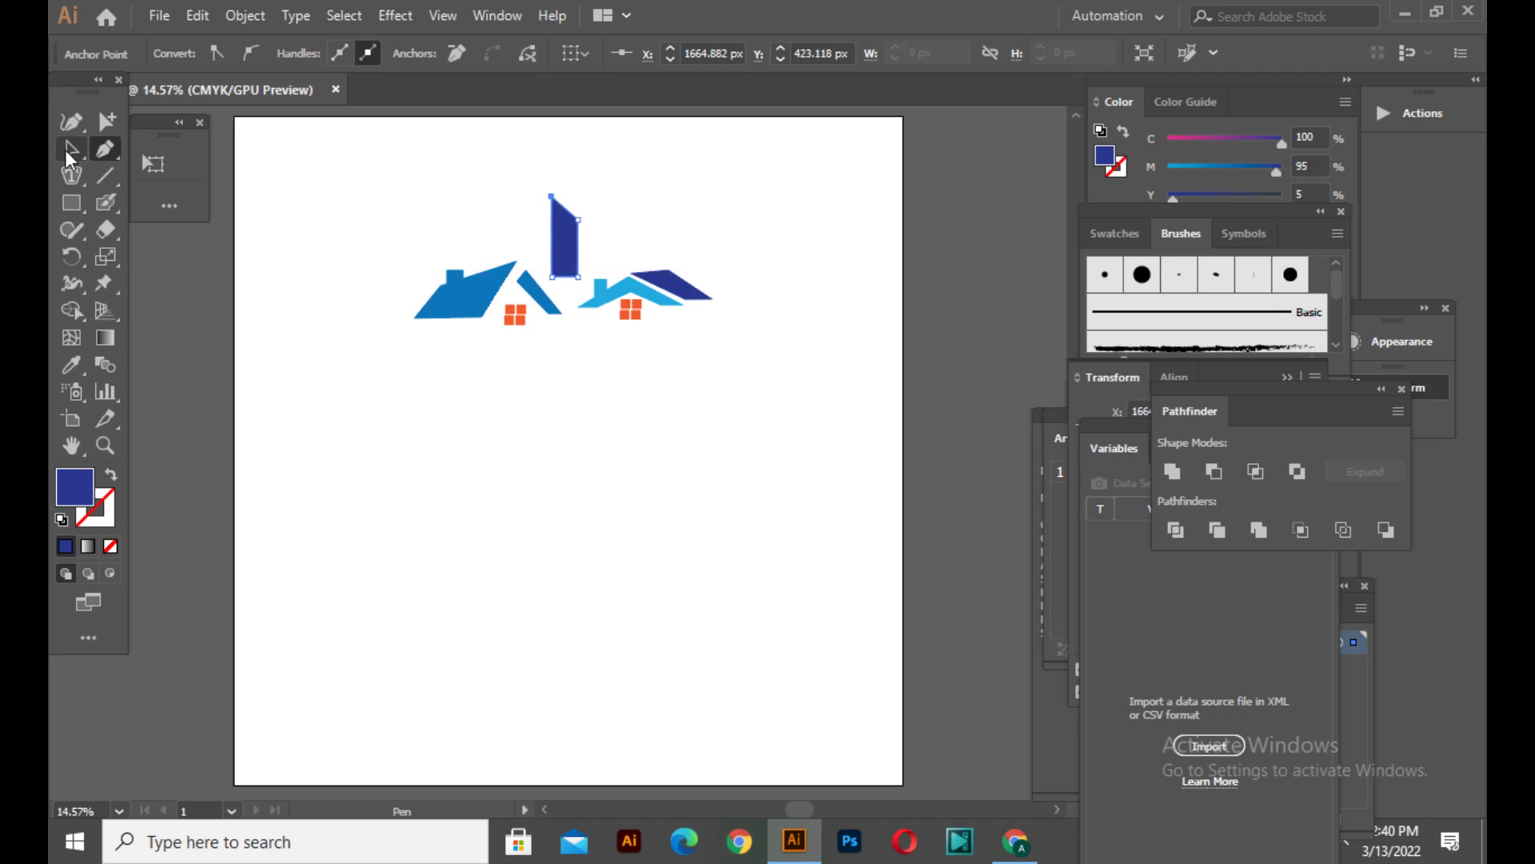
Make a reflected copy of the tower across the vertical axis and fill the copy with light blue.
{"action": "right_click", "coordinate": [553, 219]}
{"action": "mouse_move", "coordinate": [579, 547]}
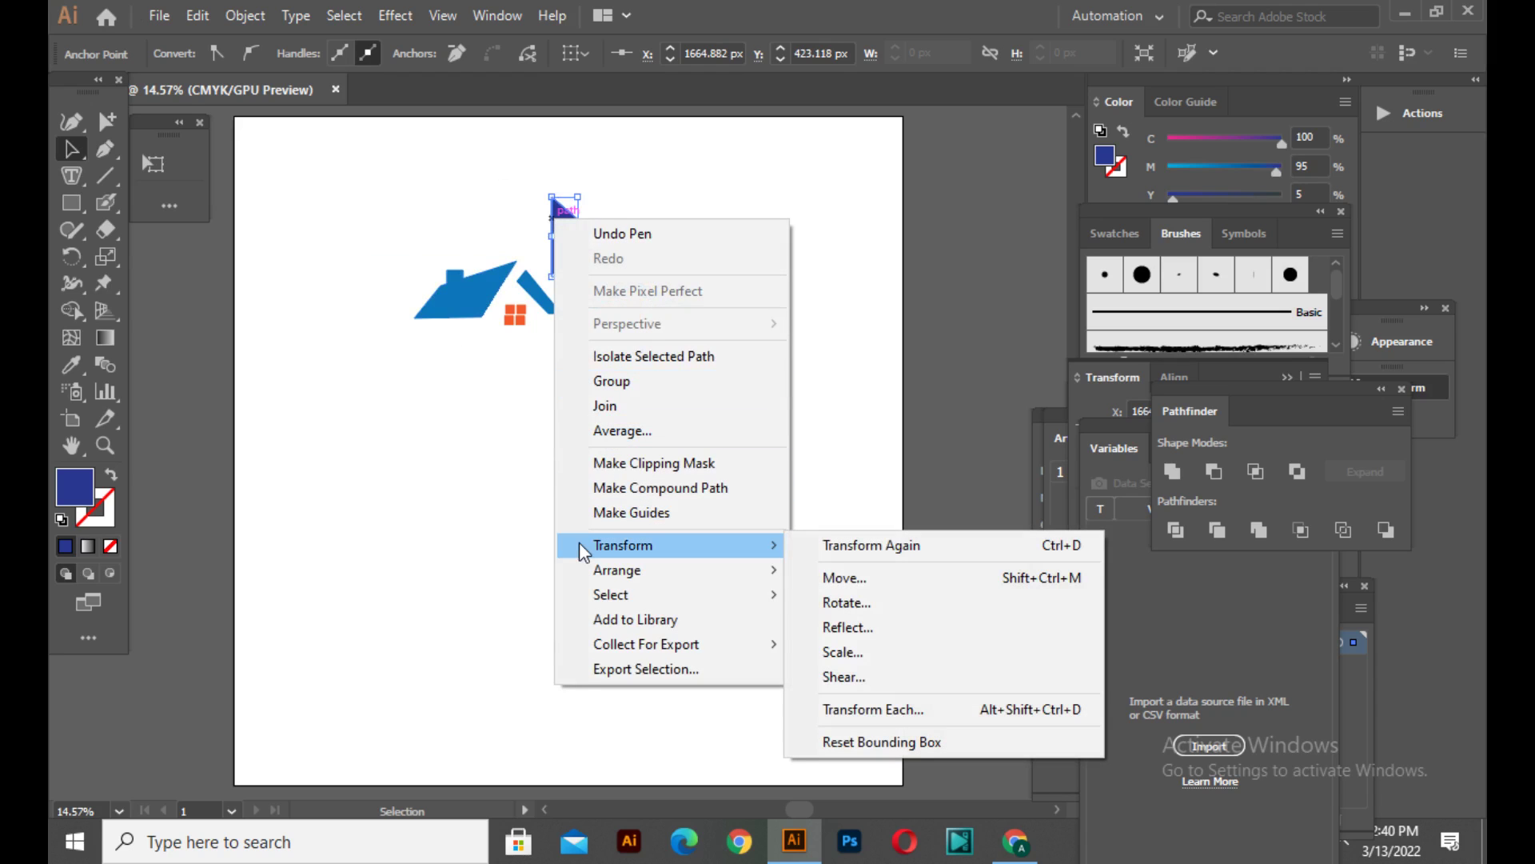
{"action": "left_click", "coordinate": [881, 626]}
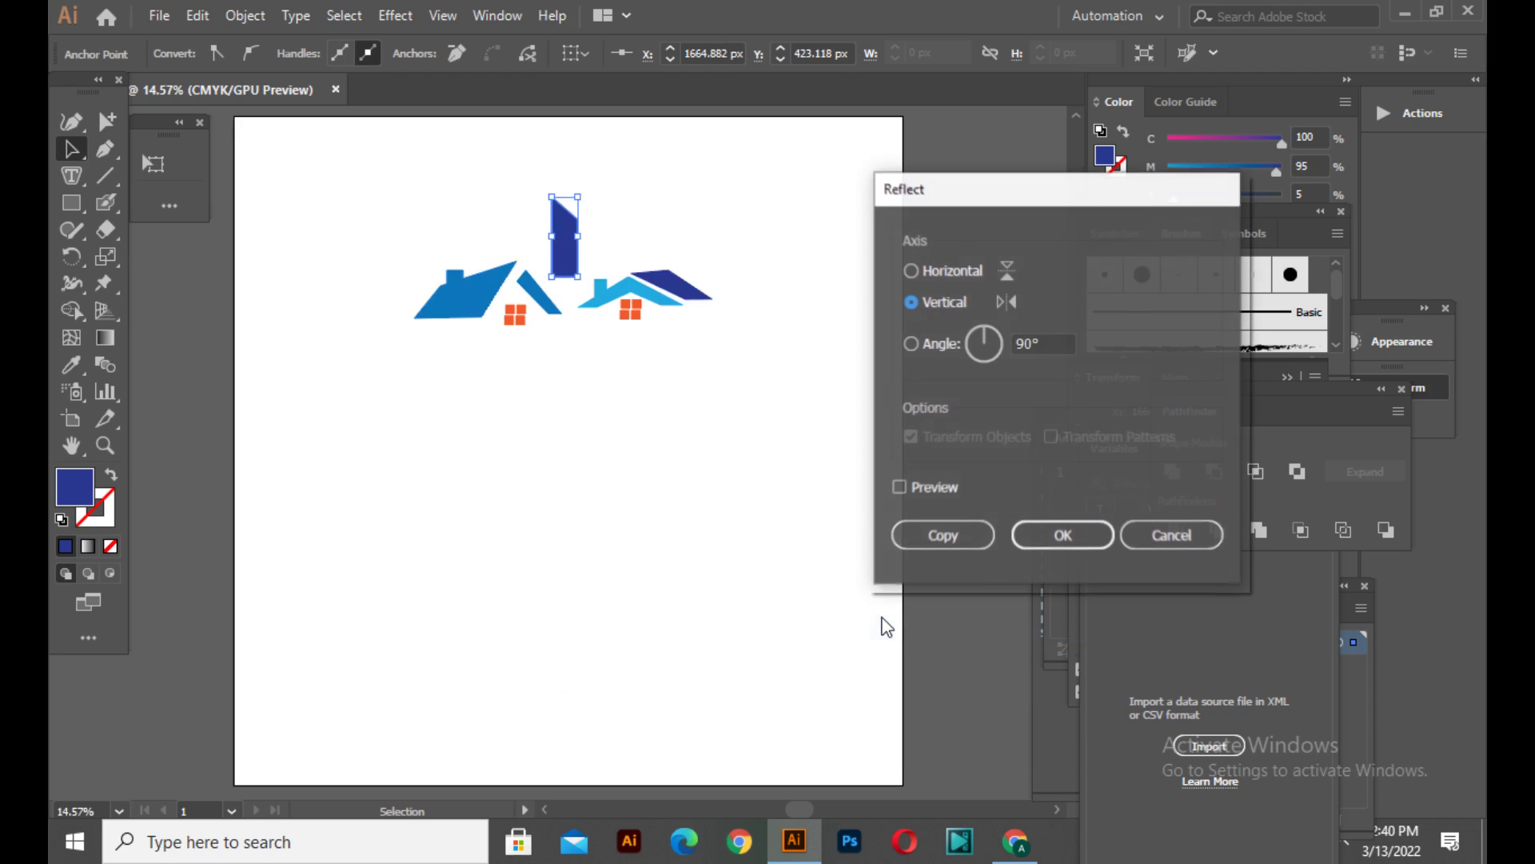
{"action": "left_click", "coordinate": [928, 532]}
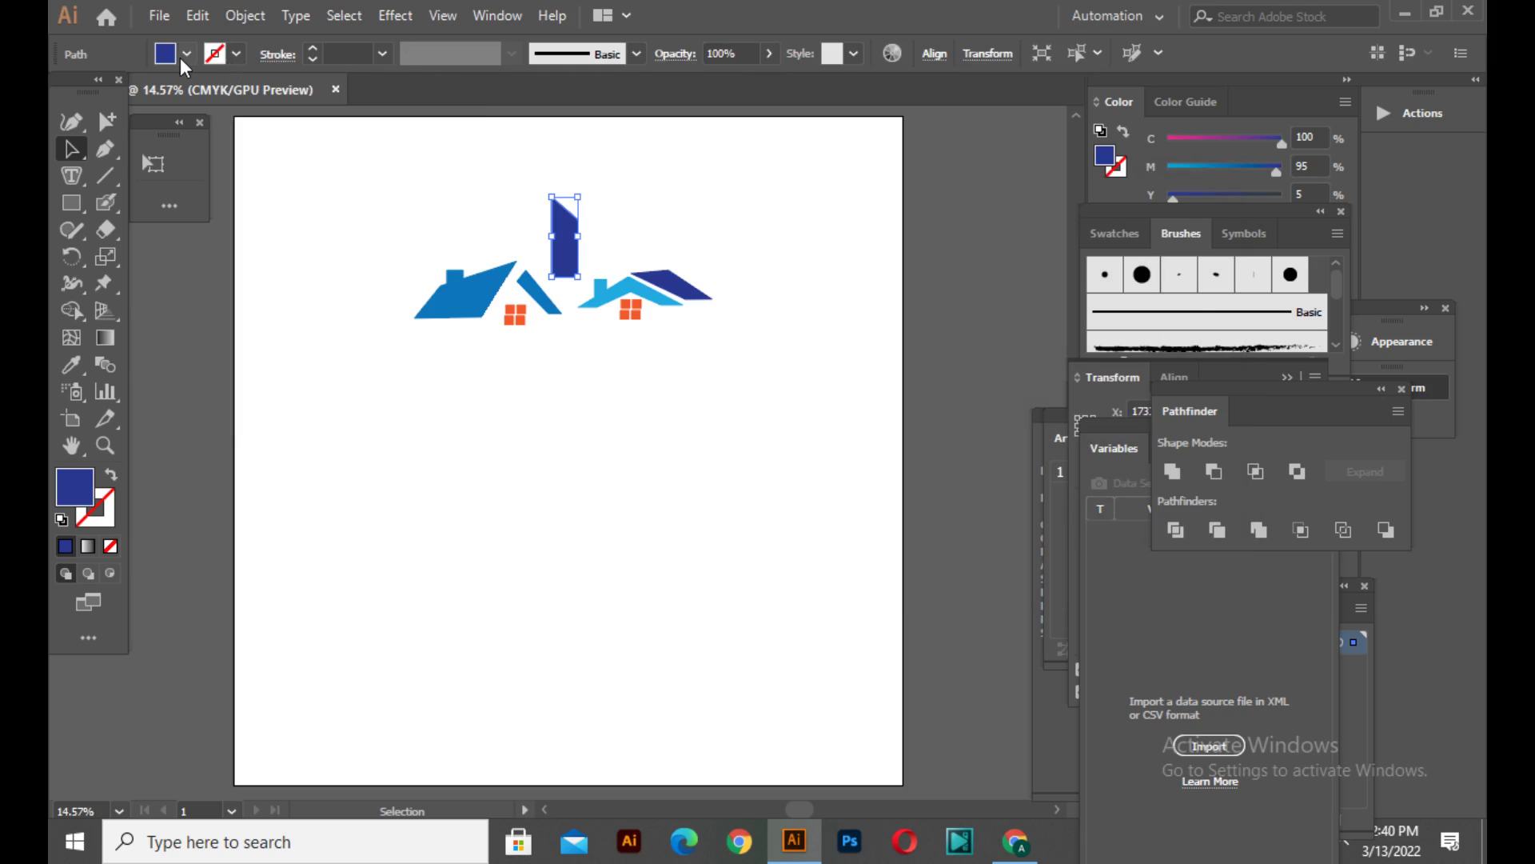
{"action": "left_click", "coordinate": [180, 56]}
{"action": "left_click", "coordinate": [204, 106]}
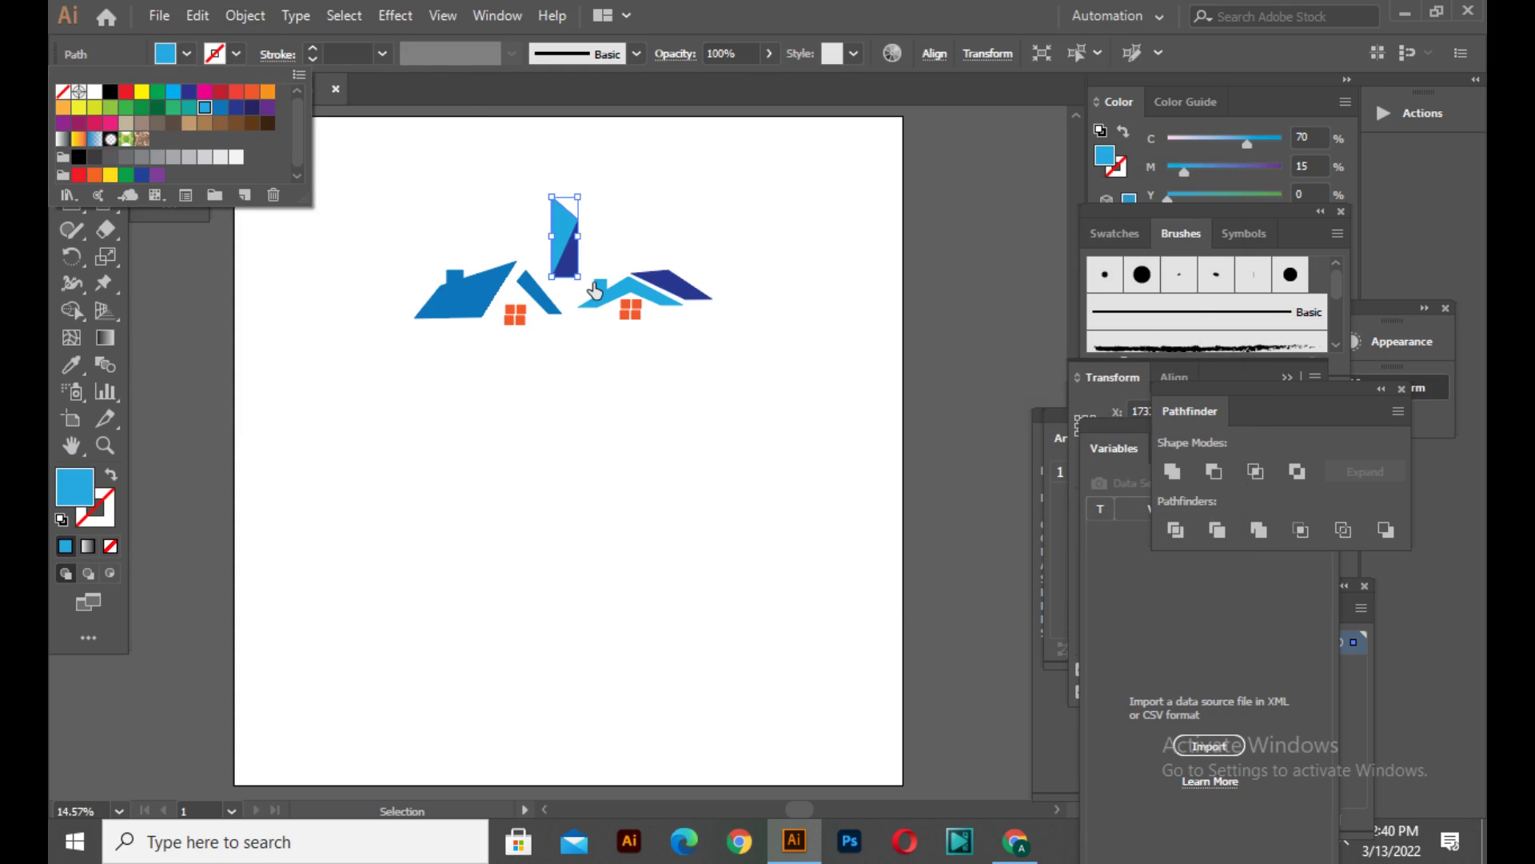
Delete the light blue tower copy and make a new reflected copy of the dark blue tower across the vertical axis.
{"action": "left_click", "coordinate": [700, 265]}
{"action": "key", "text": "Delete"}
{"action": "right_click", "coordinate": [566, 227]}
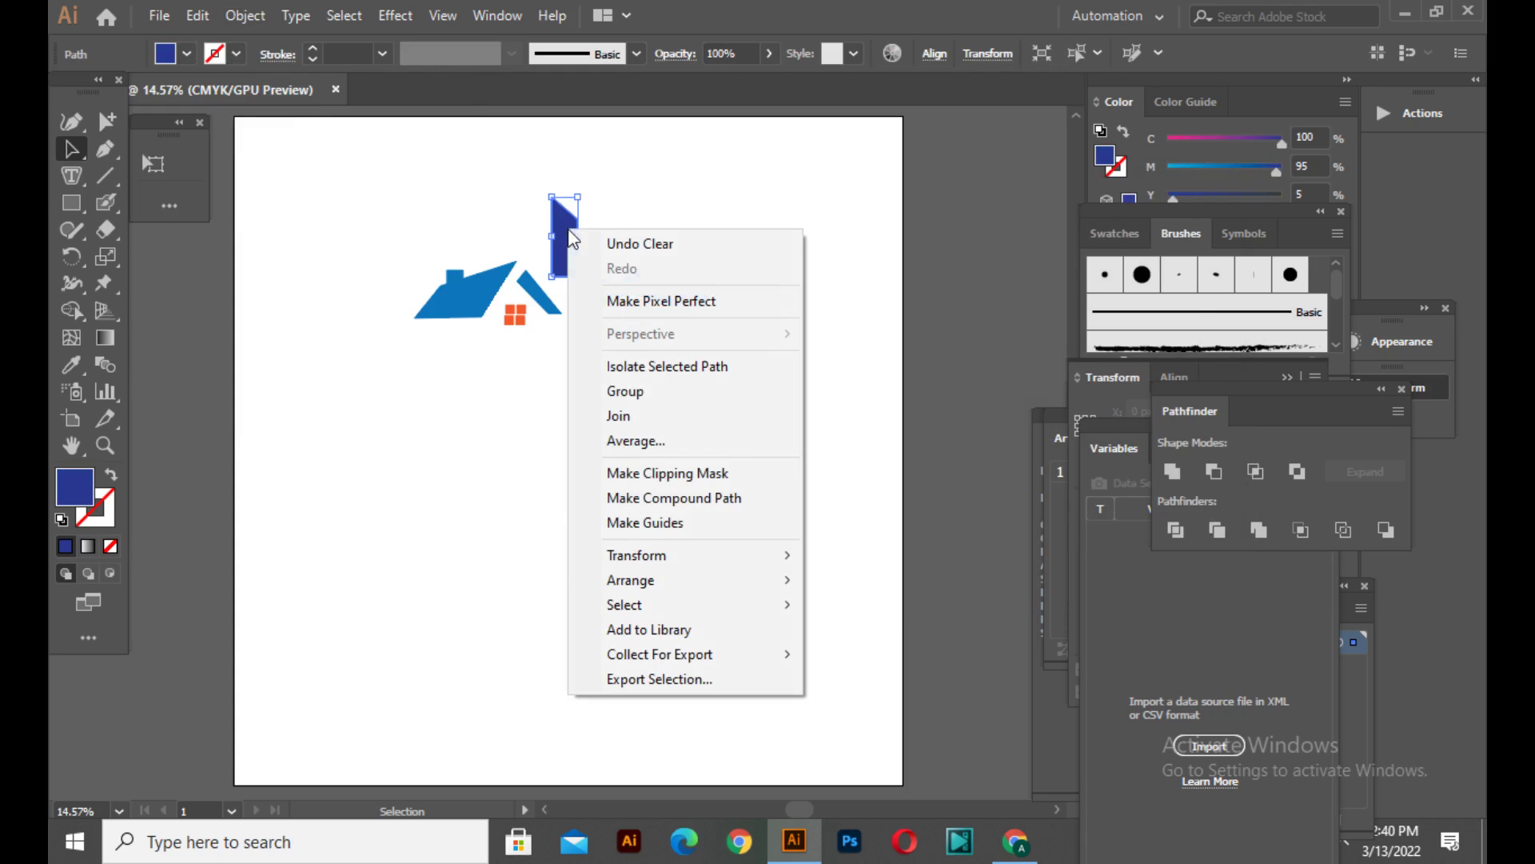
{"action": "mouse_move", "coordinate": [647, 554]}
{"action": "left_click", "coordinate": [840, 634]}
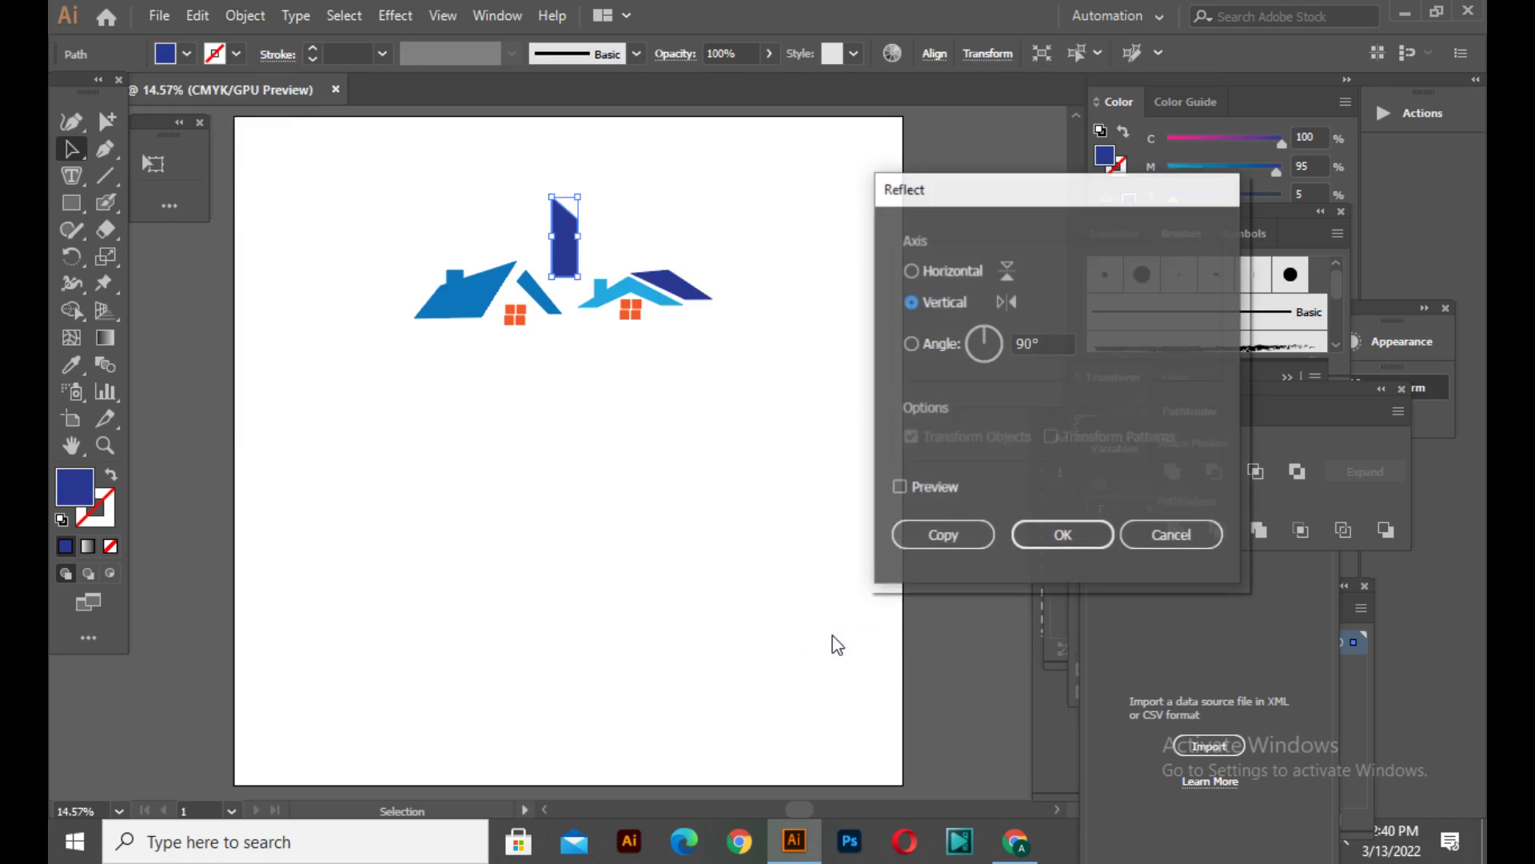
{"action": "left_click", "coordinate": [927, 531]}
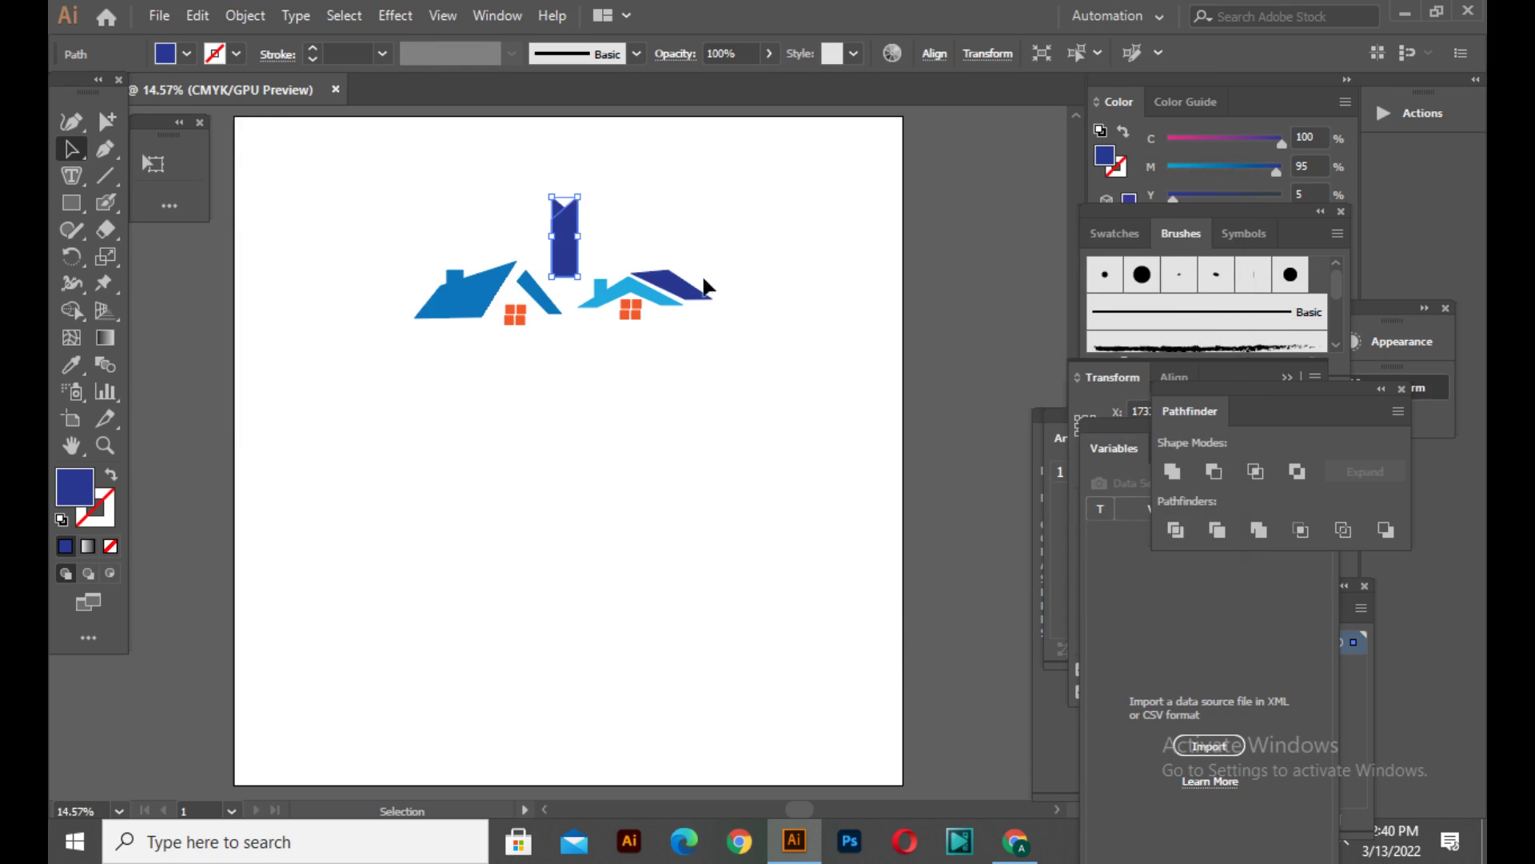
Fill the reflected tower copy with teal and make it taller, overlapping the left side of the dark blue tower.
{"action": "left_click", "coordinate": [187, 55]}
{"action": "left_click", "coordinate": [189, 107]}
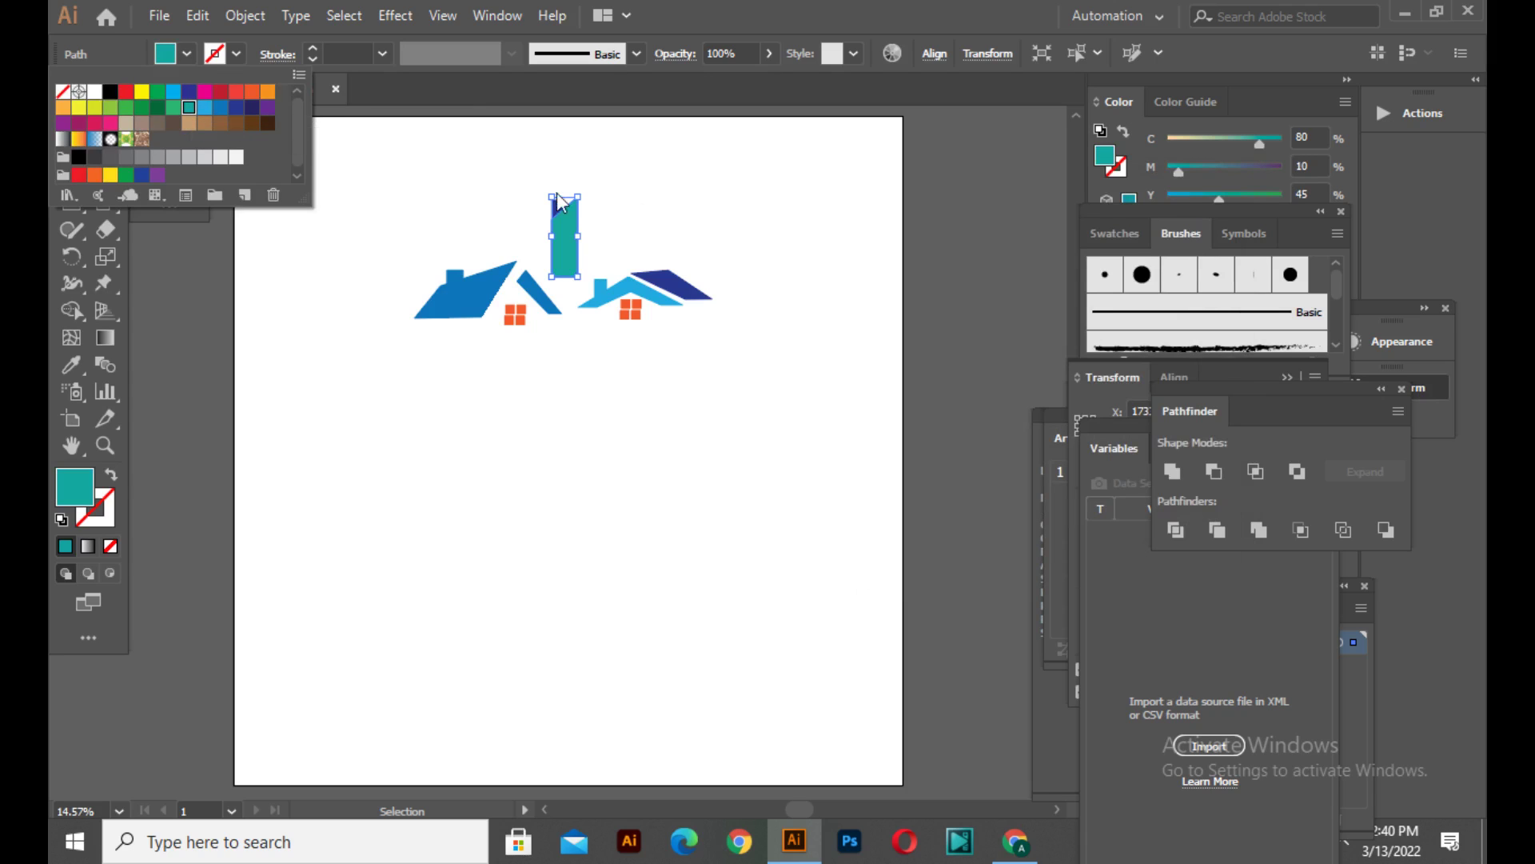
{"action": "left_click_drag", "start_coordinate": [578, 197], "coordinate": [579, 253]}
{"action": "key", "text": "ctrl+z"}
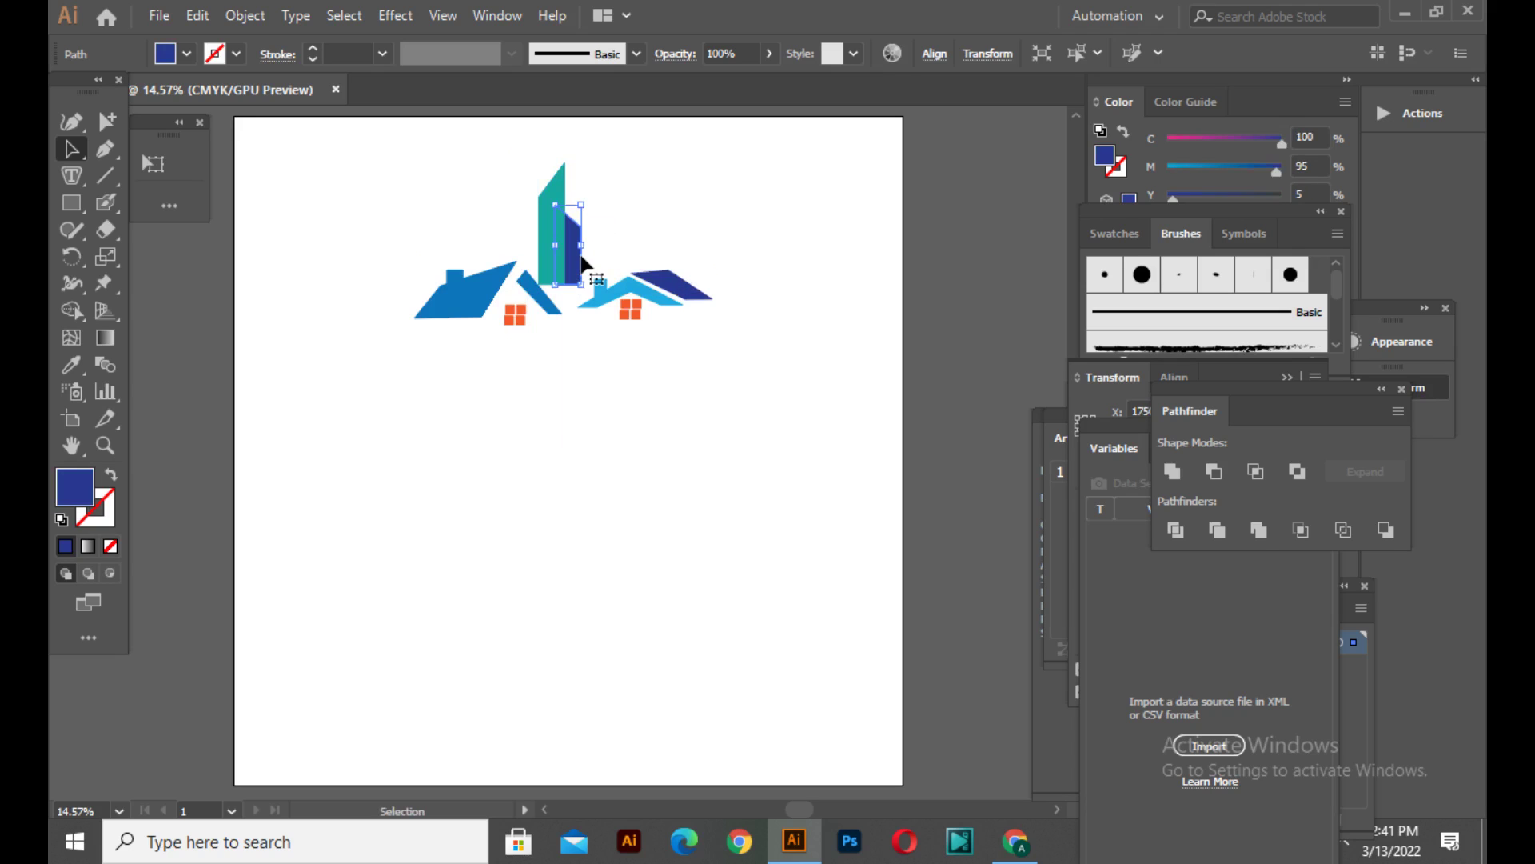
Bring the shorter dark blue tower in front of the teal tower.
{"action": "left_click", "coordinate": [600, 204]}
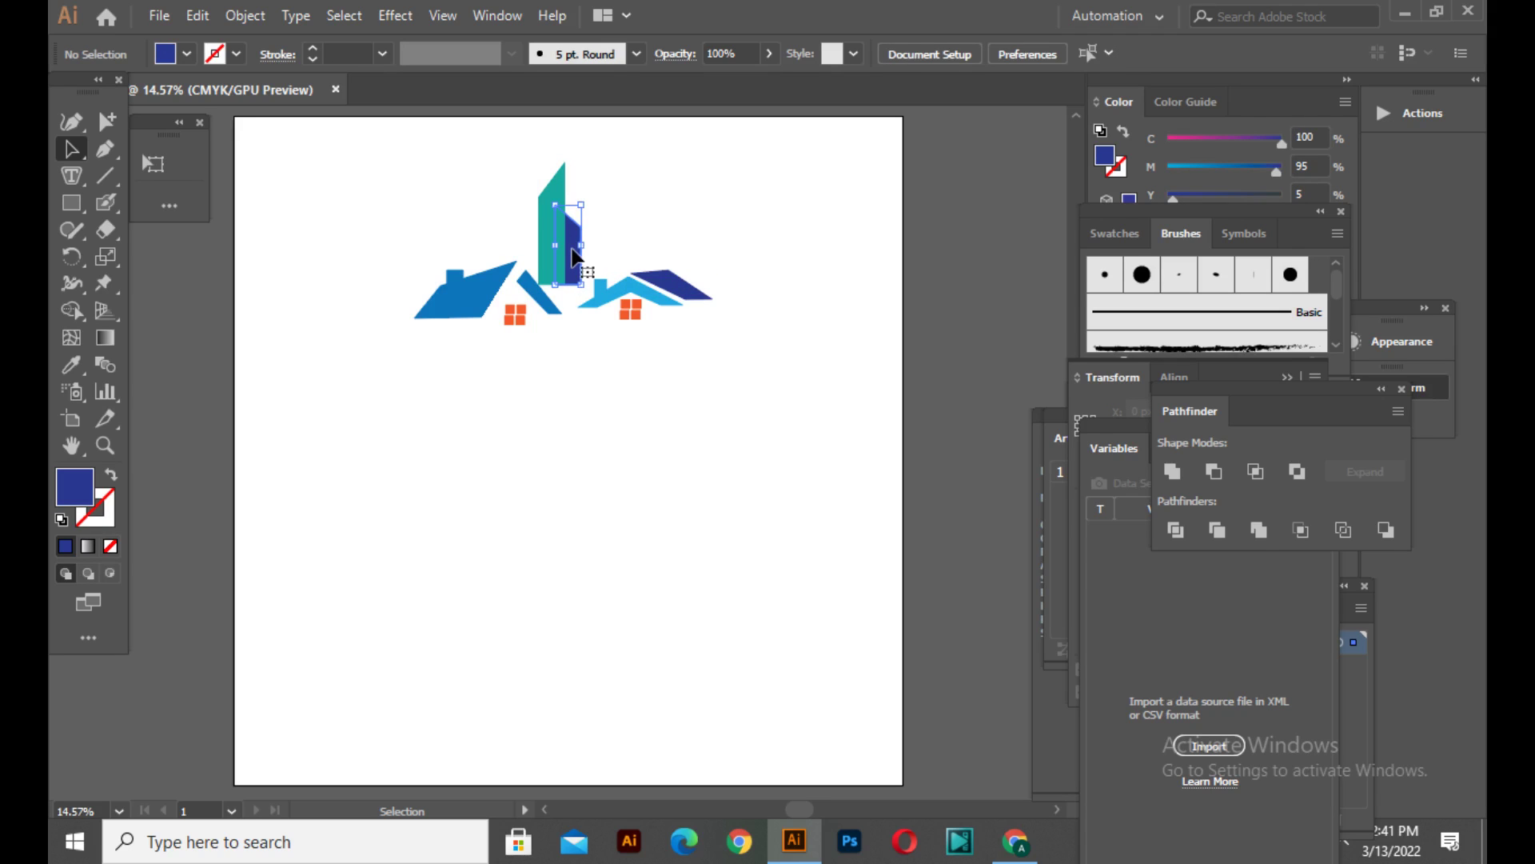
{"action": "right_click", "coordinate": [572, 254]}
{"action": "mouse_move", "coordinate": [650, 599]}
{"action": "left_click", "coordinate": [860, 596]}
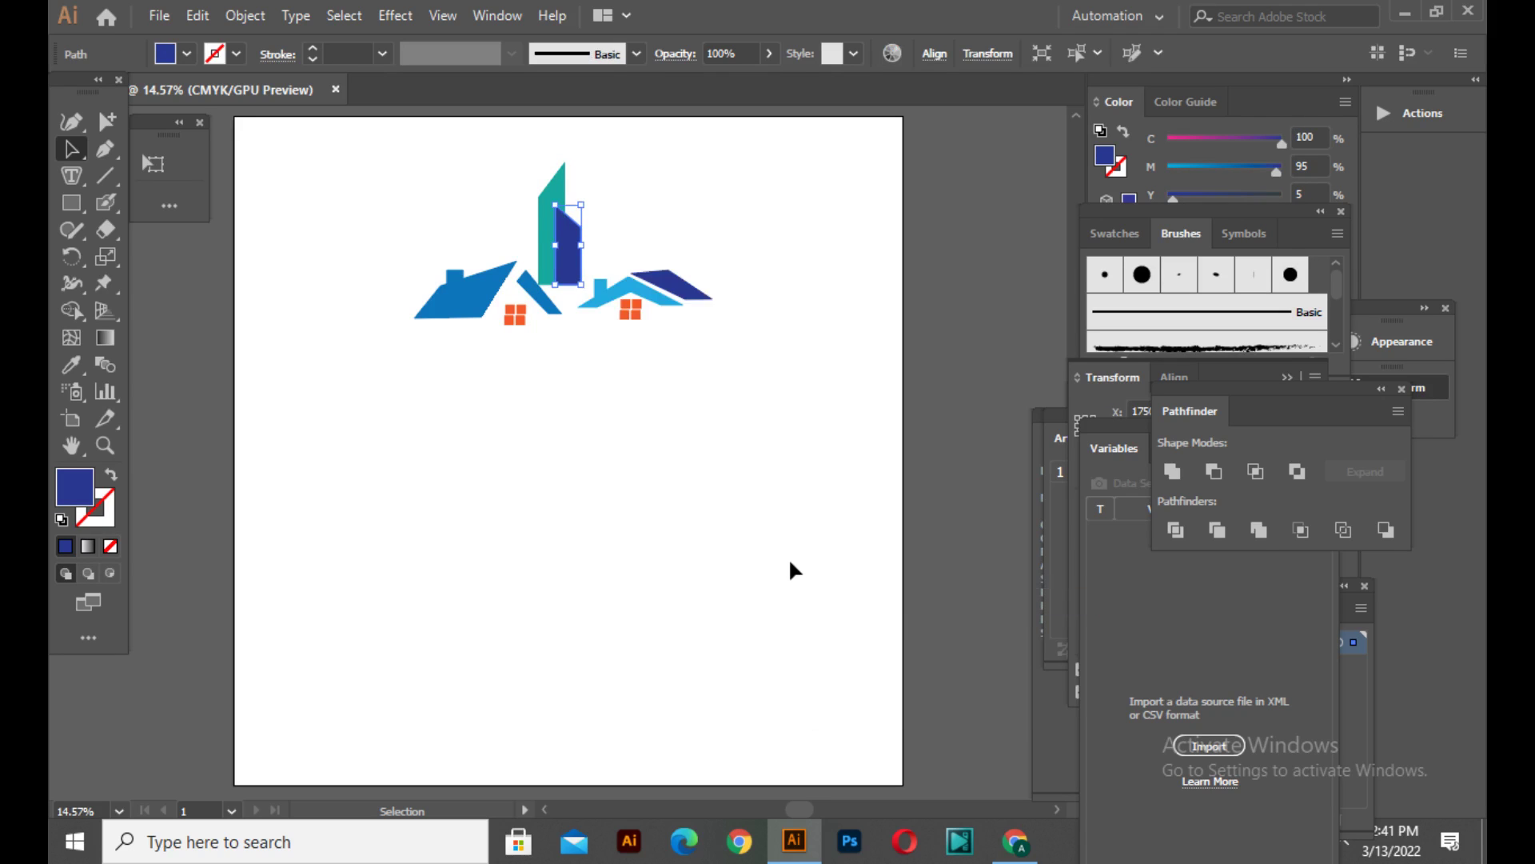
{"action": "left_click", "coordinate": [790, 563]}
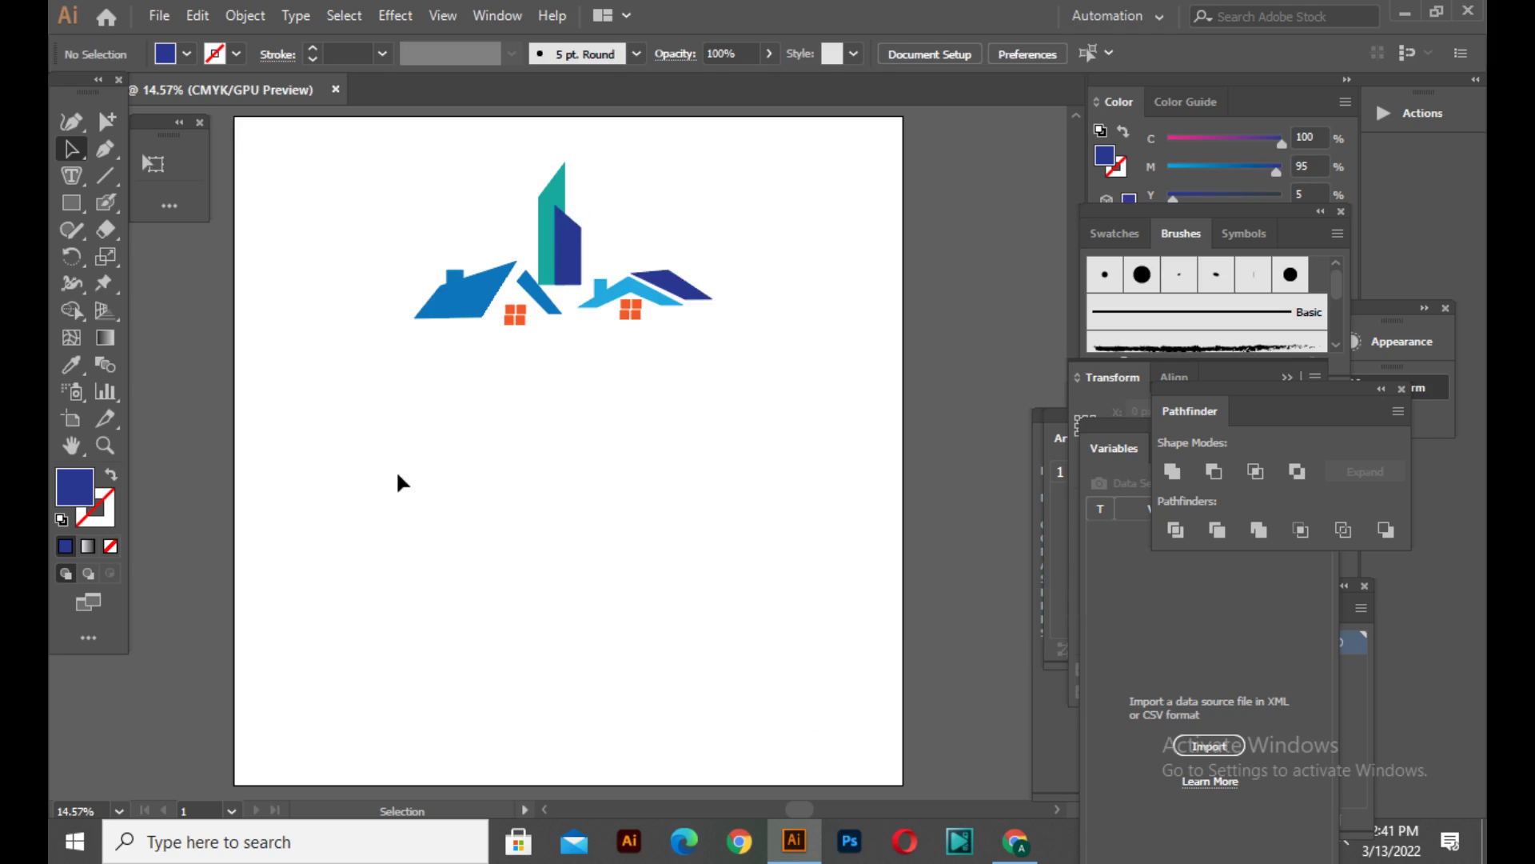
Draw a closed curved swoosh with the Pen tool beneath both houses, blunt at its left end and tapering to a raised right tip.
{"action": "left_click", "coordinate": [104, 149]}
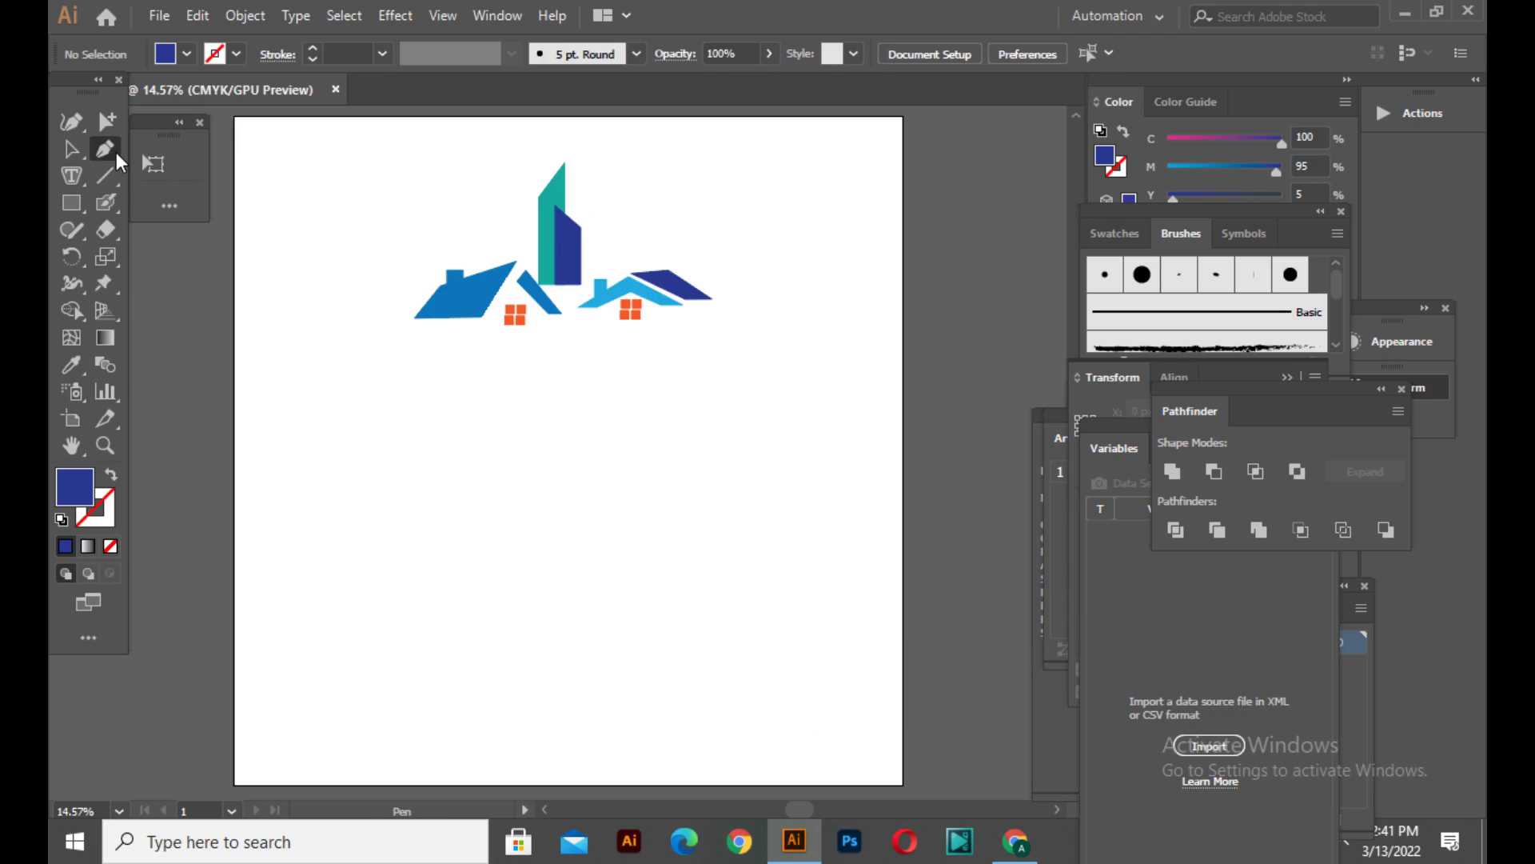
{"action": "left_click", "coordinate": [399, 342]}
{"action": "left_click_drag", "start_coordinate": [732, 314], "coordinate": [227, 305]}
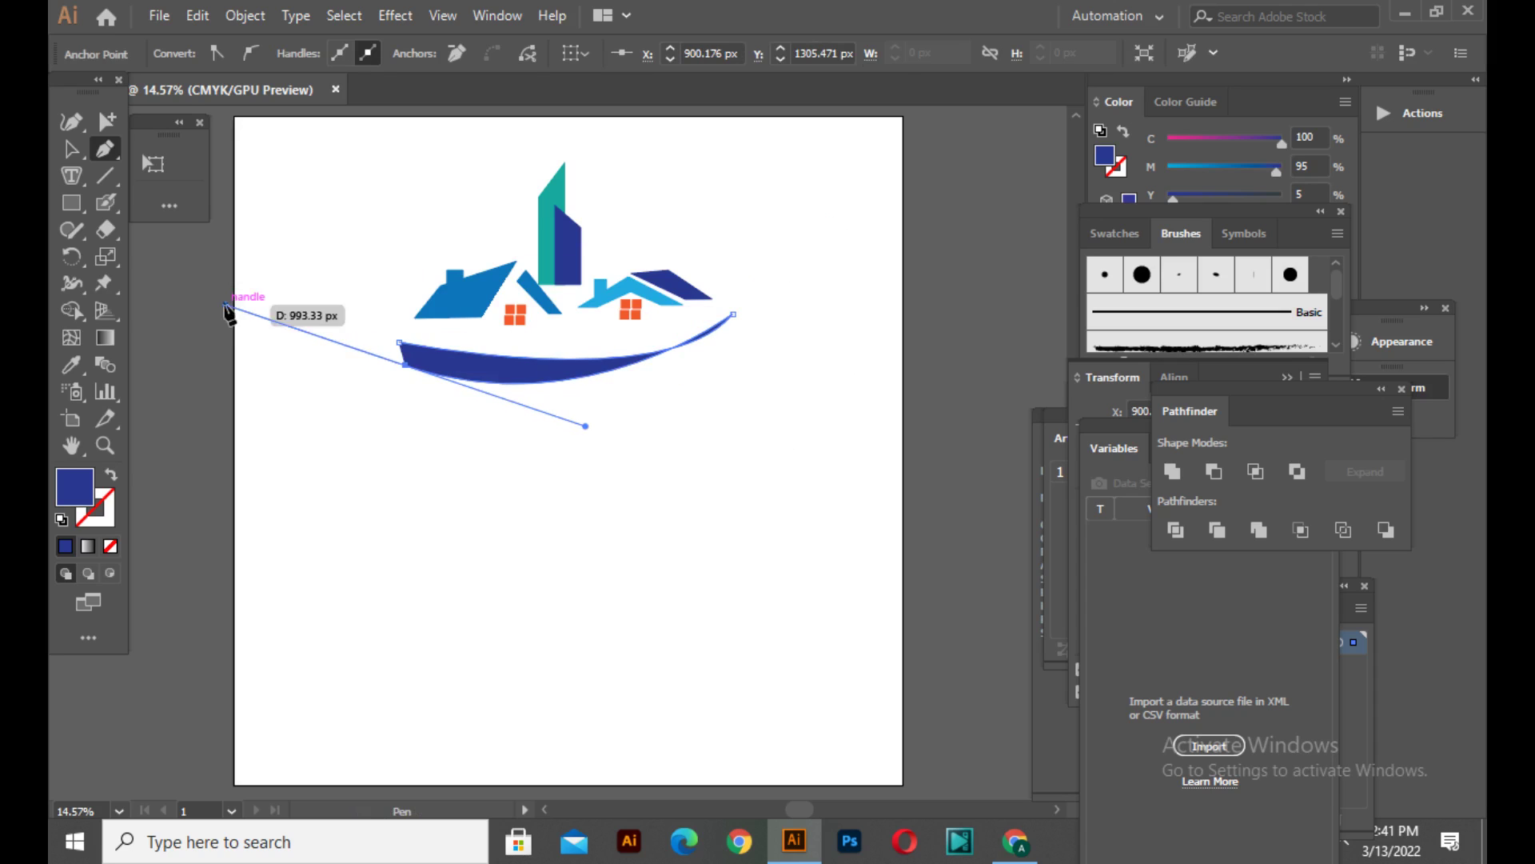
{"action": "left_click", "coordinate": [408, 367]}
{"action": "left_click", "coordinate": [399, 342]}
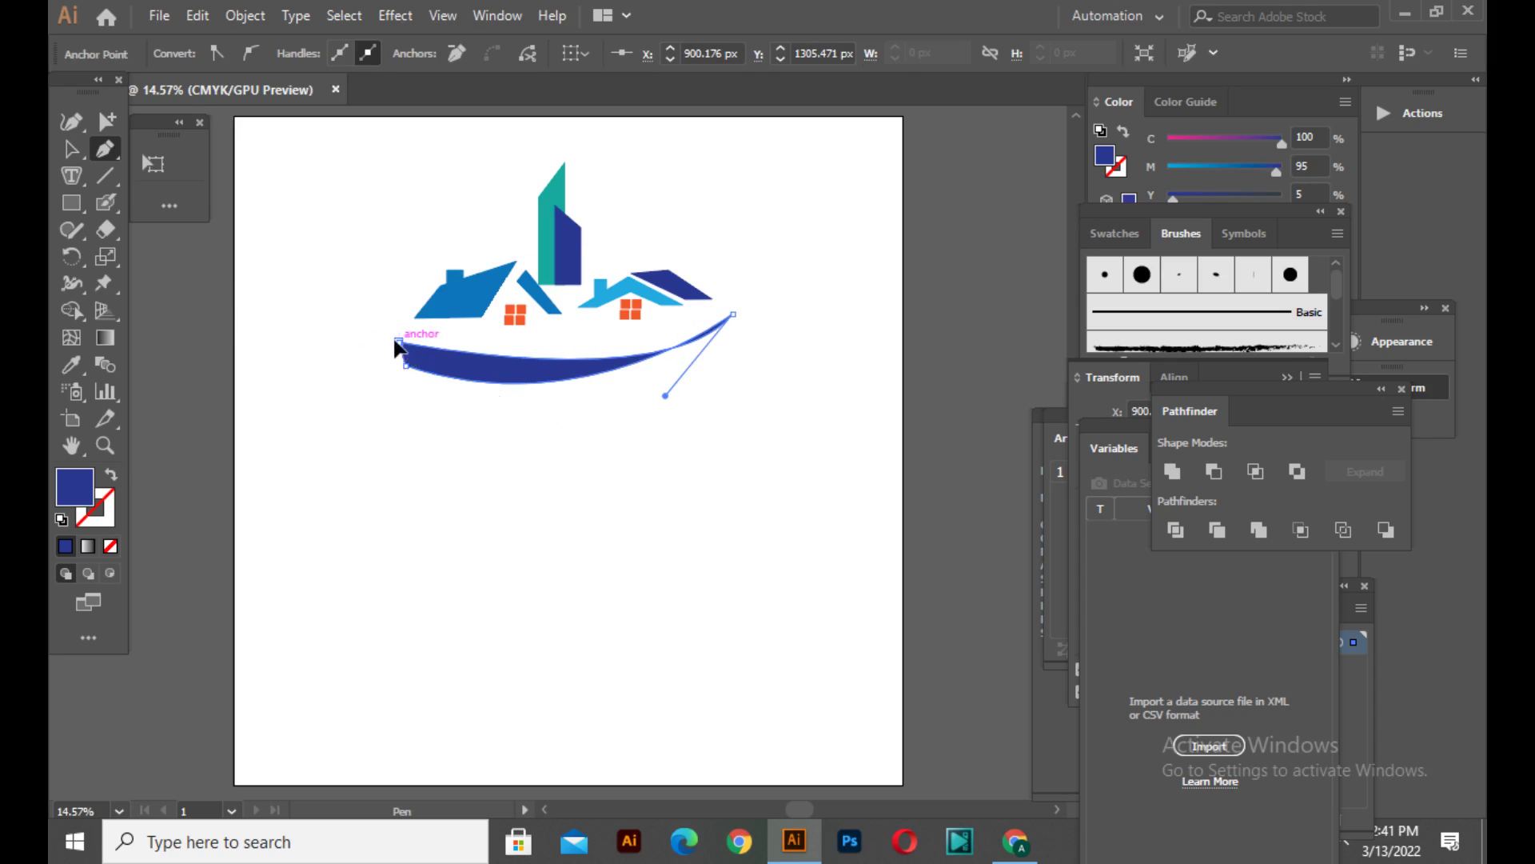
Smooth the swoosh's curve with the Curvature tool and pull its right tip slightly down and inward.
{"action": "left_click", "coordinate": [85, 124]}
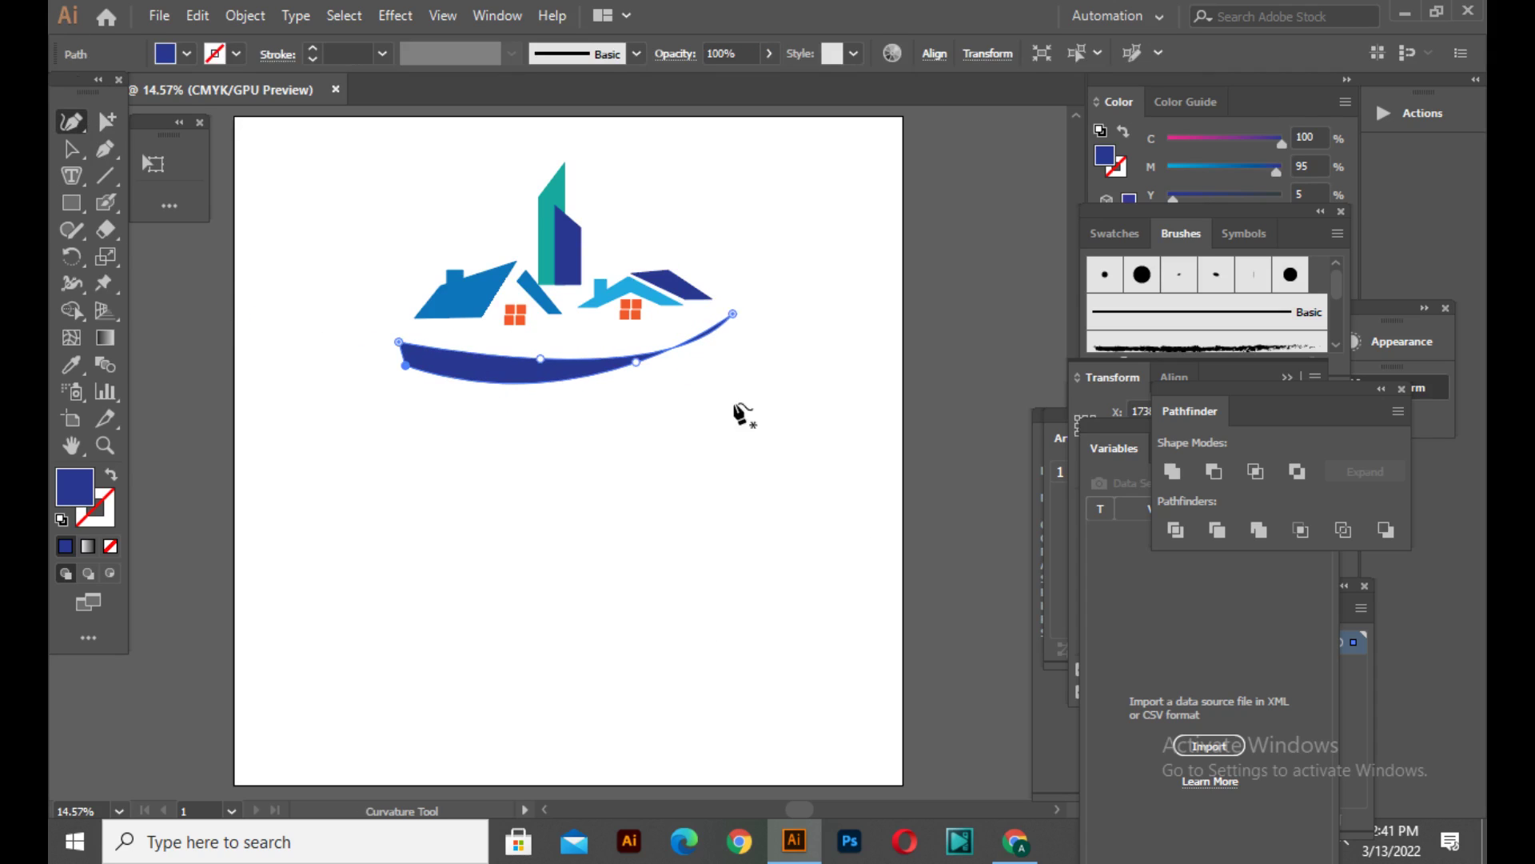
{"action": "left_click", "coordinate": [632, 365]}
{"action": "left_click_drag", "start_coordinate": [632, 367], "coordinate": [637, 363]}
{"action": "left_click_drag", "start_coordinate": [730, 312], "coordinate": [724, 328]}
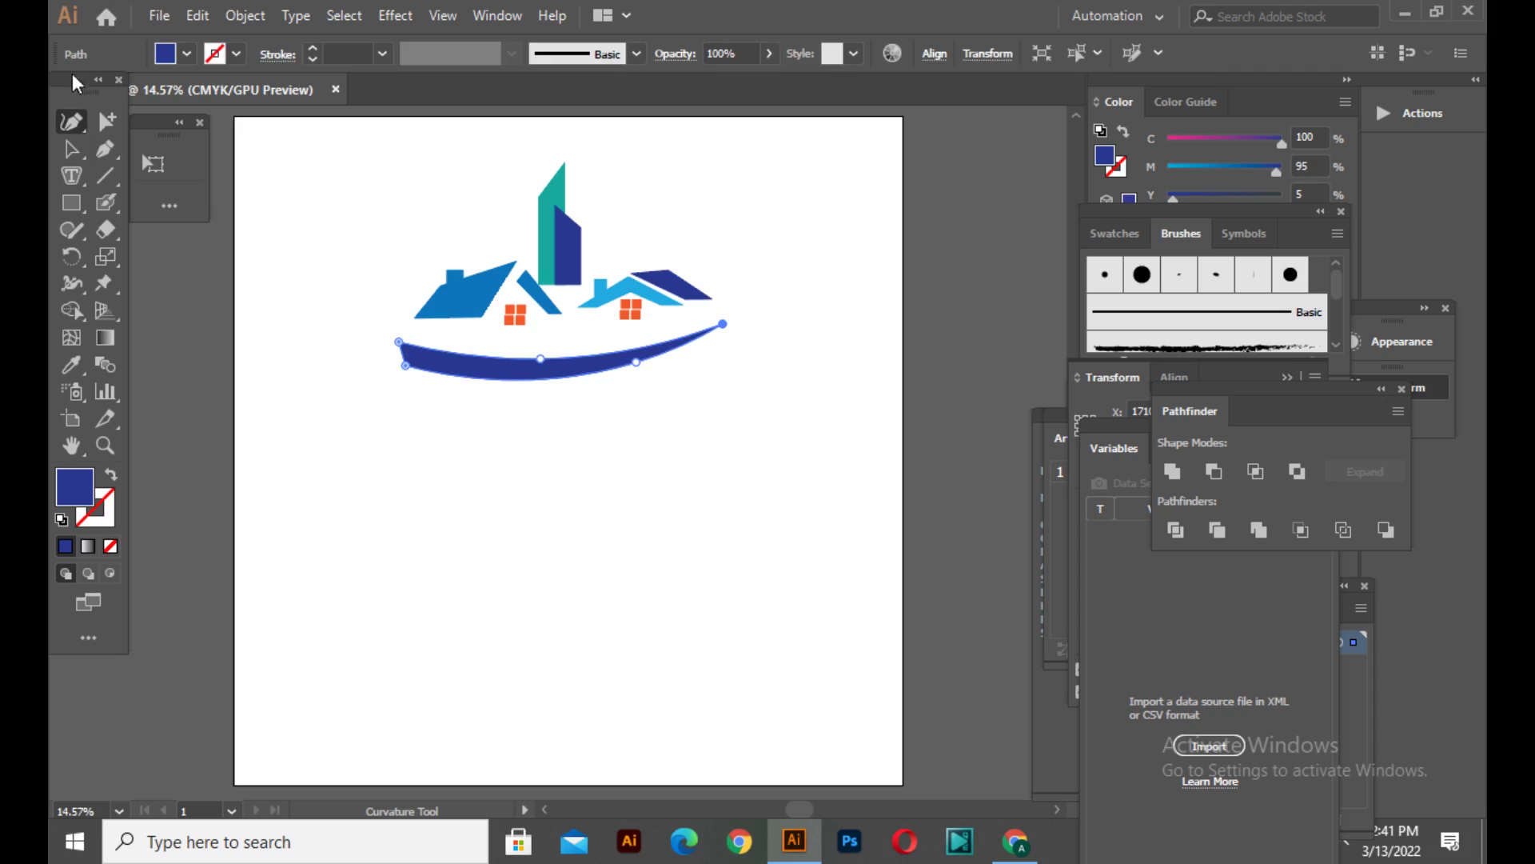
Fill the swoosh with the tan swatch (C 25, M 40, Y 65).
{"action": "left_click", "coordinate": [71, 149]}
{"action": "left_click", "coordinate": [168, 56]}
{"action": "left_click", "coordinate": [189, 122]}
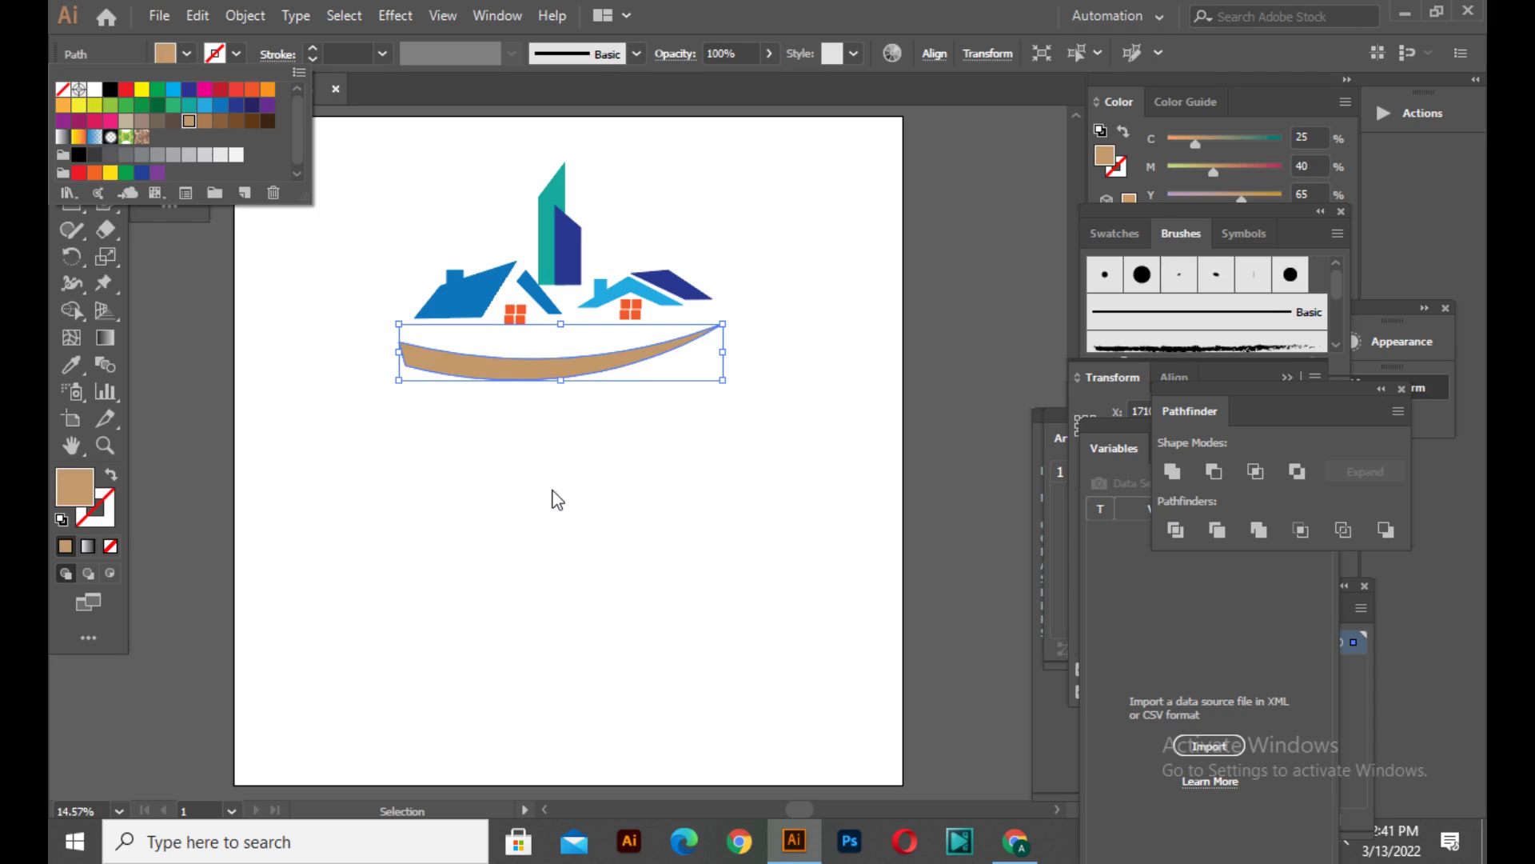
{"action": "left_click", "coordinate": [552, 497]}
Group the houses, towers and swoosh, and move the group down toward the middle of the artboard.
{"action": "left_click_drag", "start_coordinate": [408, 139], "coordinate": [780, 522]}
{"action": "right_click", "coordinate": [781, 524]}
{"action": "left_click", "coordinate": [840, 329]}
{"action": "left_click_drag", "start_coordinate": [708, 338], "coordinate": [694, 422]}
{"action": "left_click", "coordinate": [290, 526]}
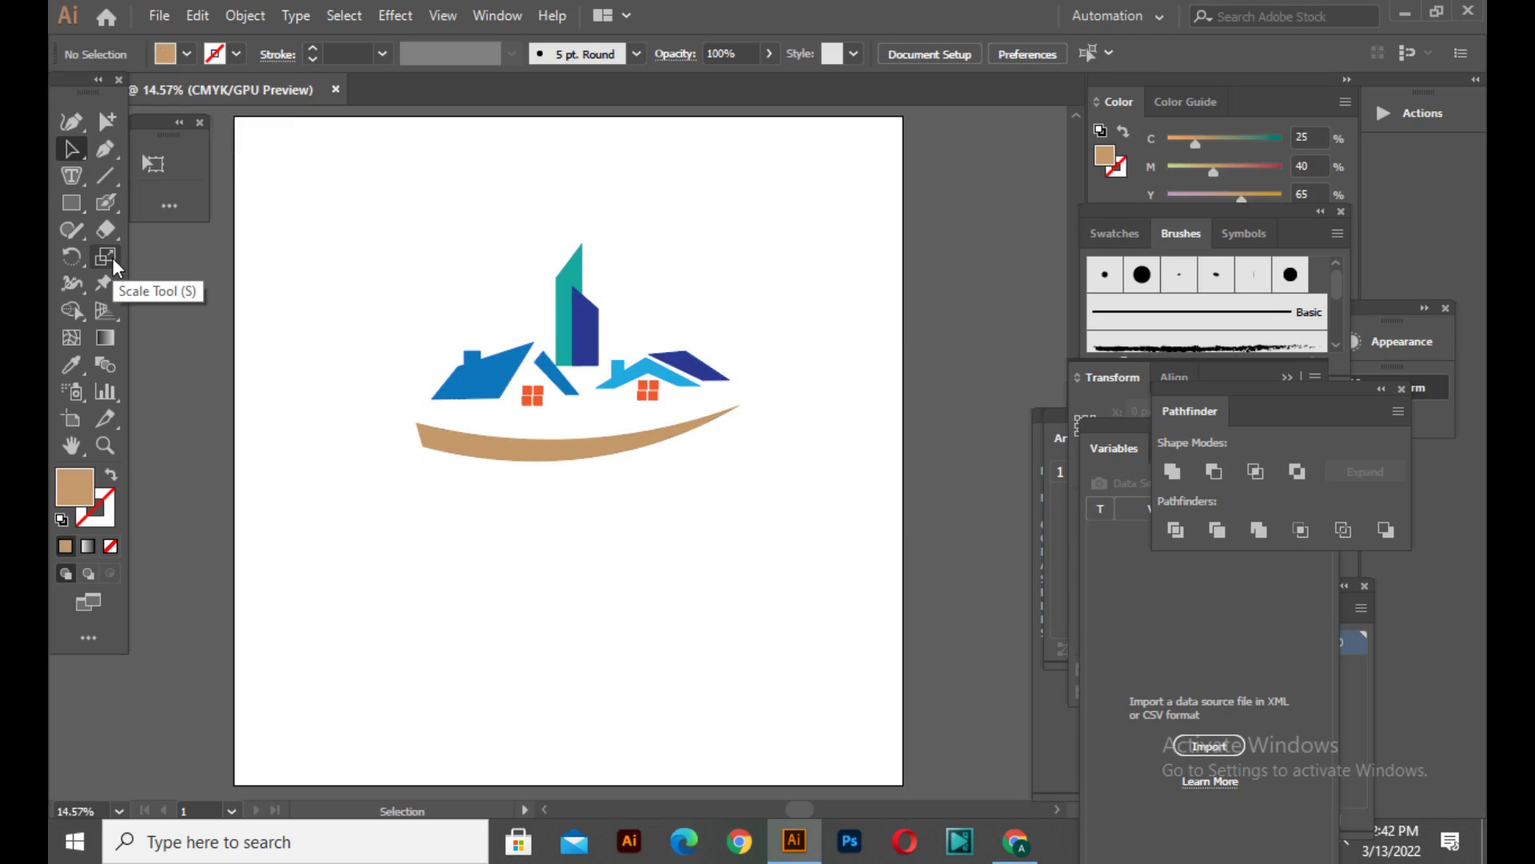
Place a new text object below the swoosh and enlarge it to about 288.9 pt.
{"action": "key", "text": "t"}
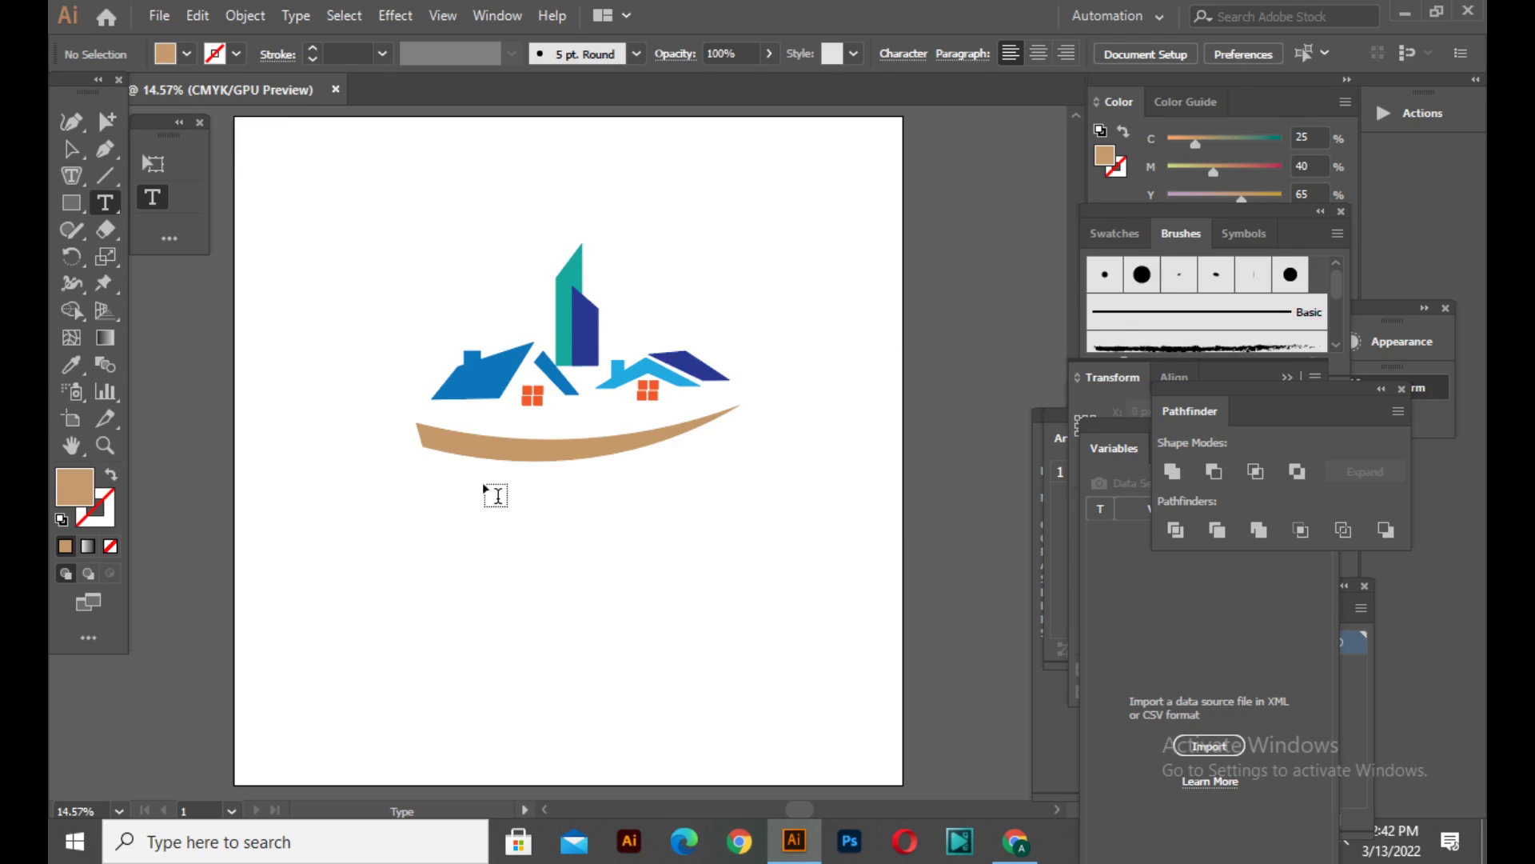
{"action": "left_click", "coordinate": [447, 497]}
{"action": "left_click", "coordinate": [73, 150]}
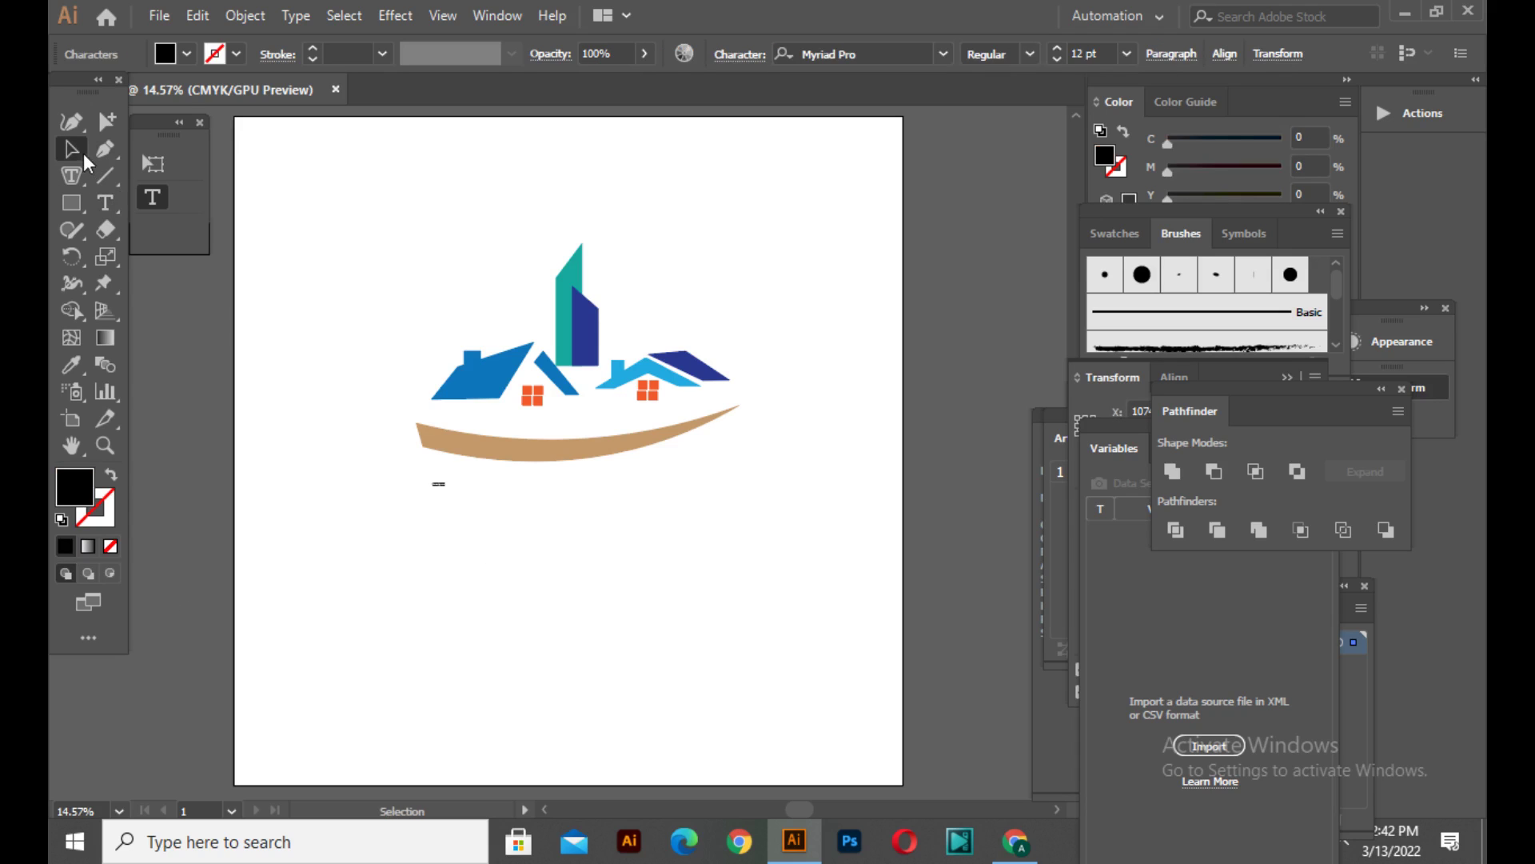
{"action": "mouse_move", "coordinate": [441, 491]}
{"action": "left_mouse_down"}
{"action": "mouse_move", "coordinate": [730, 689]}
{"action": "mouse_move", "coordinate": [592, 514]}
{"action": "mouse_move", "coordinate": [683, 511]}
{"action": "mouse_move", "coordinate": [428, 504]}
{"action": "left_mouse_up"}
Enter BUILDING LOGO as the text and shift it left to sit roughly centred beneath the swoosh.
{"action": "key", "text": "t"}
{"action": "type", "text": "B"}
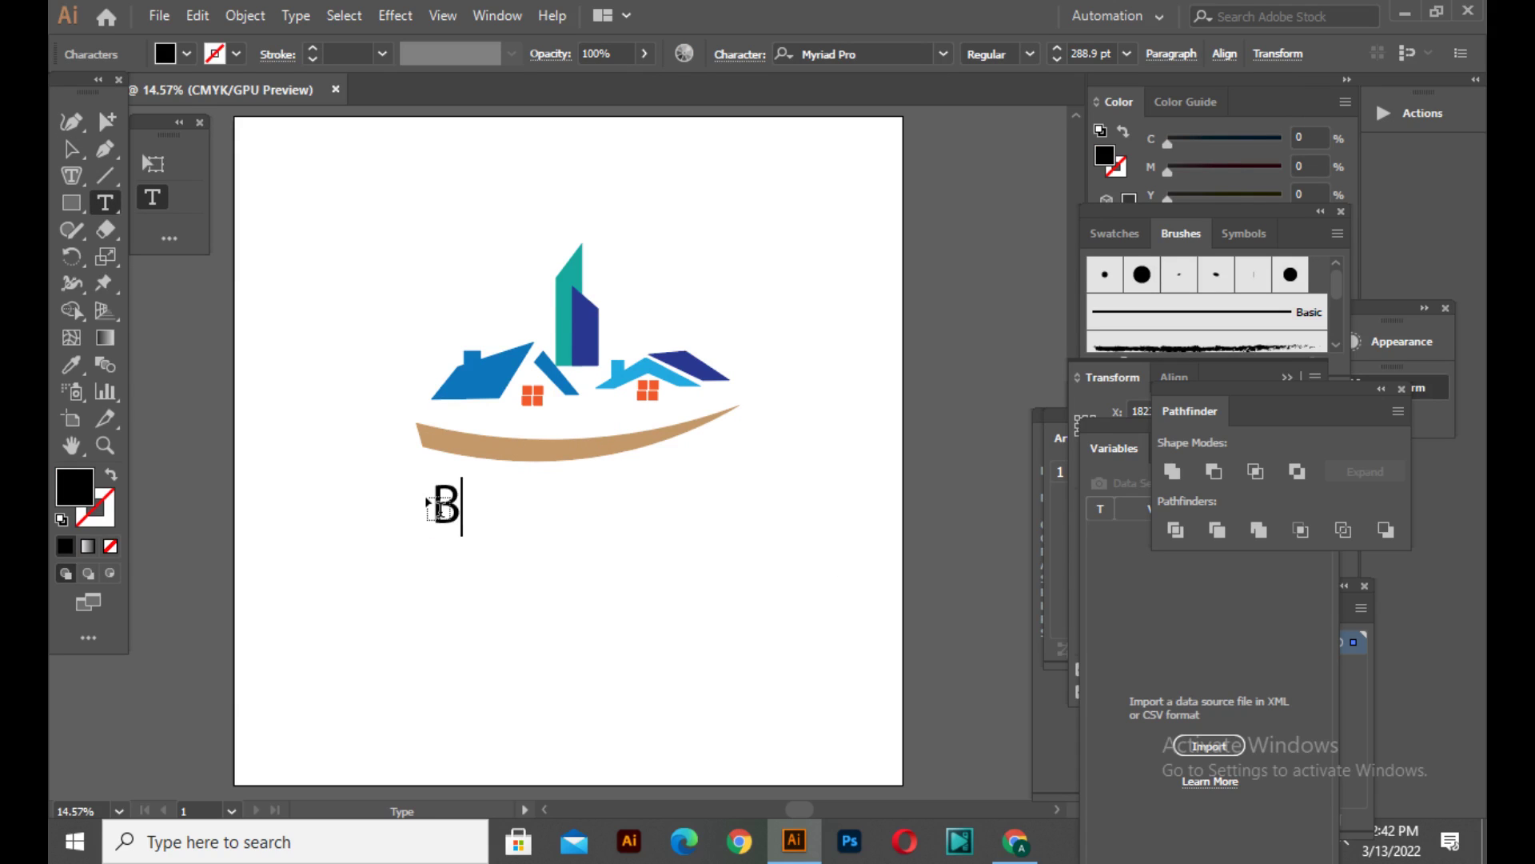
{"action": "type", "text": "UILDING"}
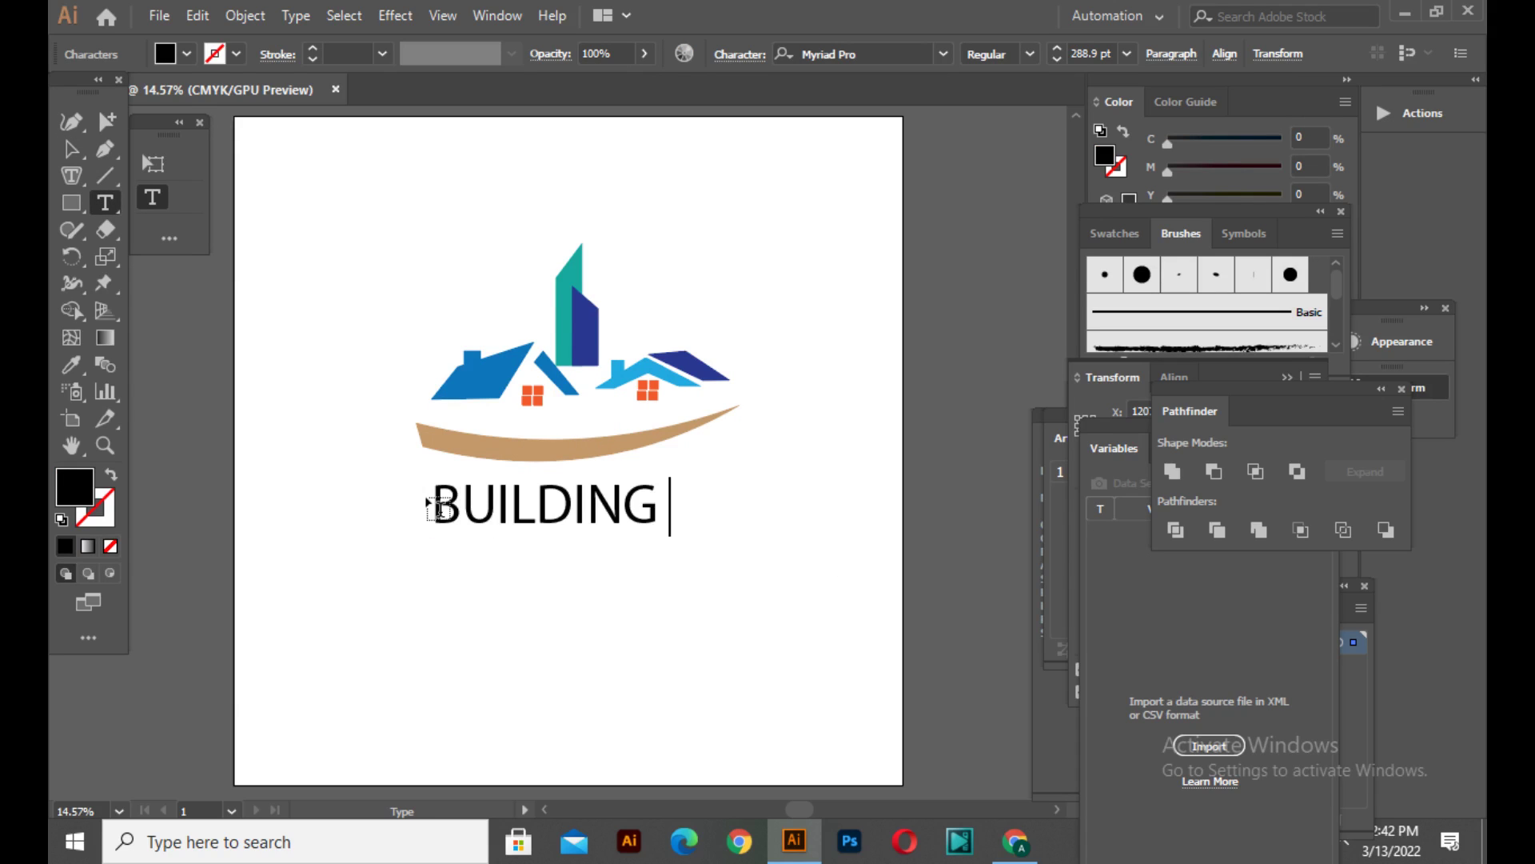
{"action": "type", "text": " LOGO"}
{"action": "left_click", "coordinate": [68, 152]}
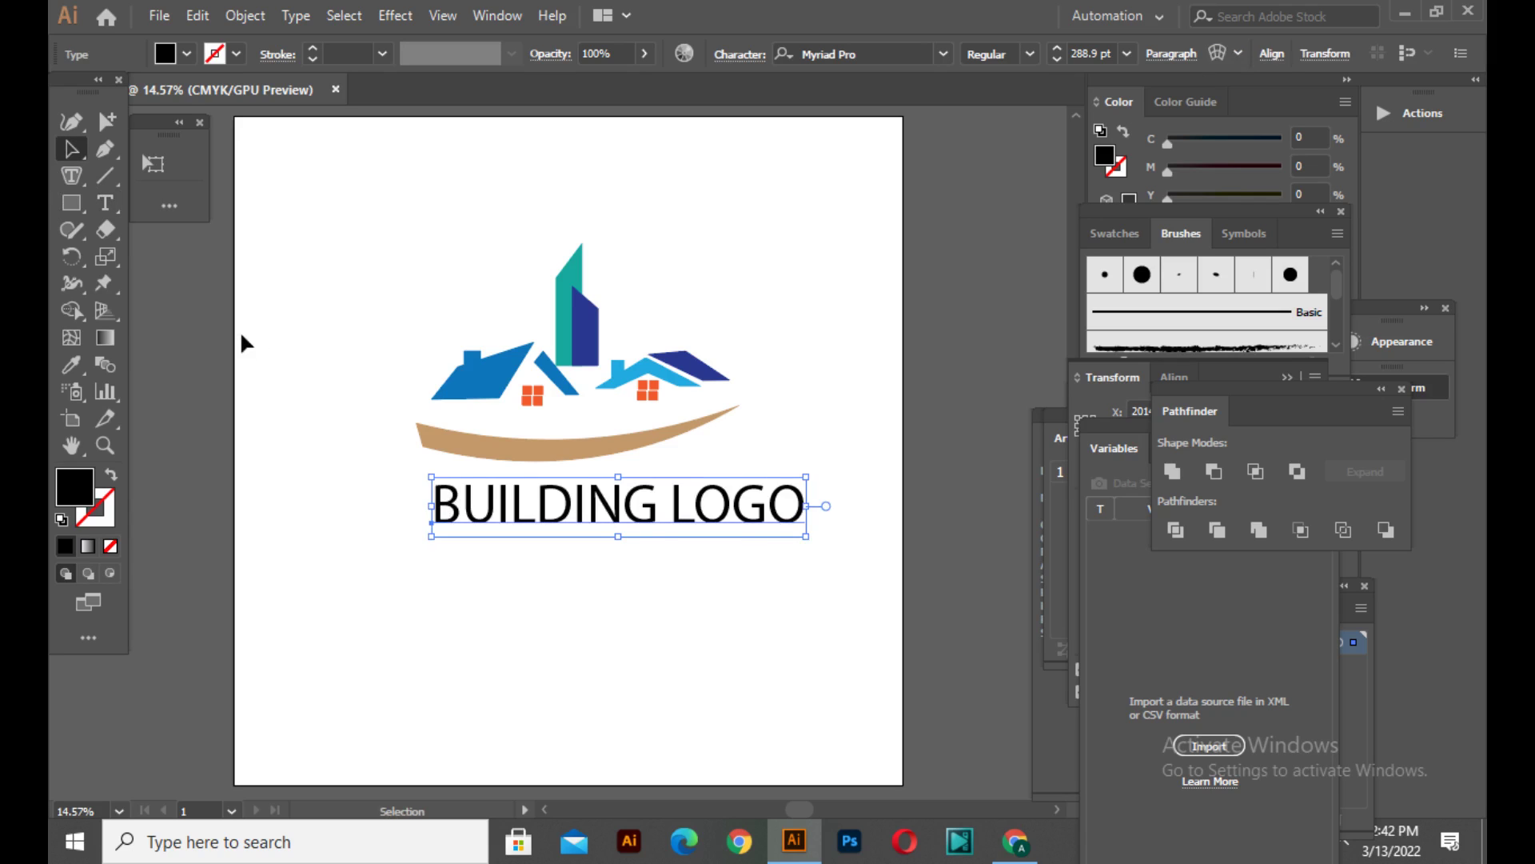
{"action": "left_click_drag", "start_coordinate": [641, 528], "coordinate": [612, 527]}
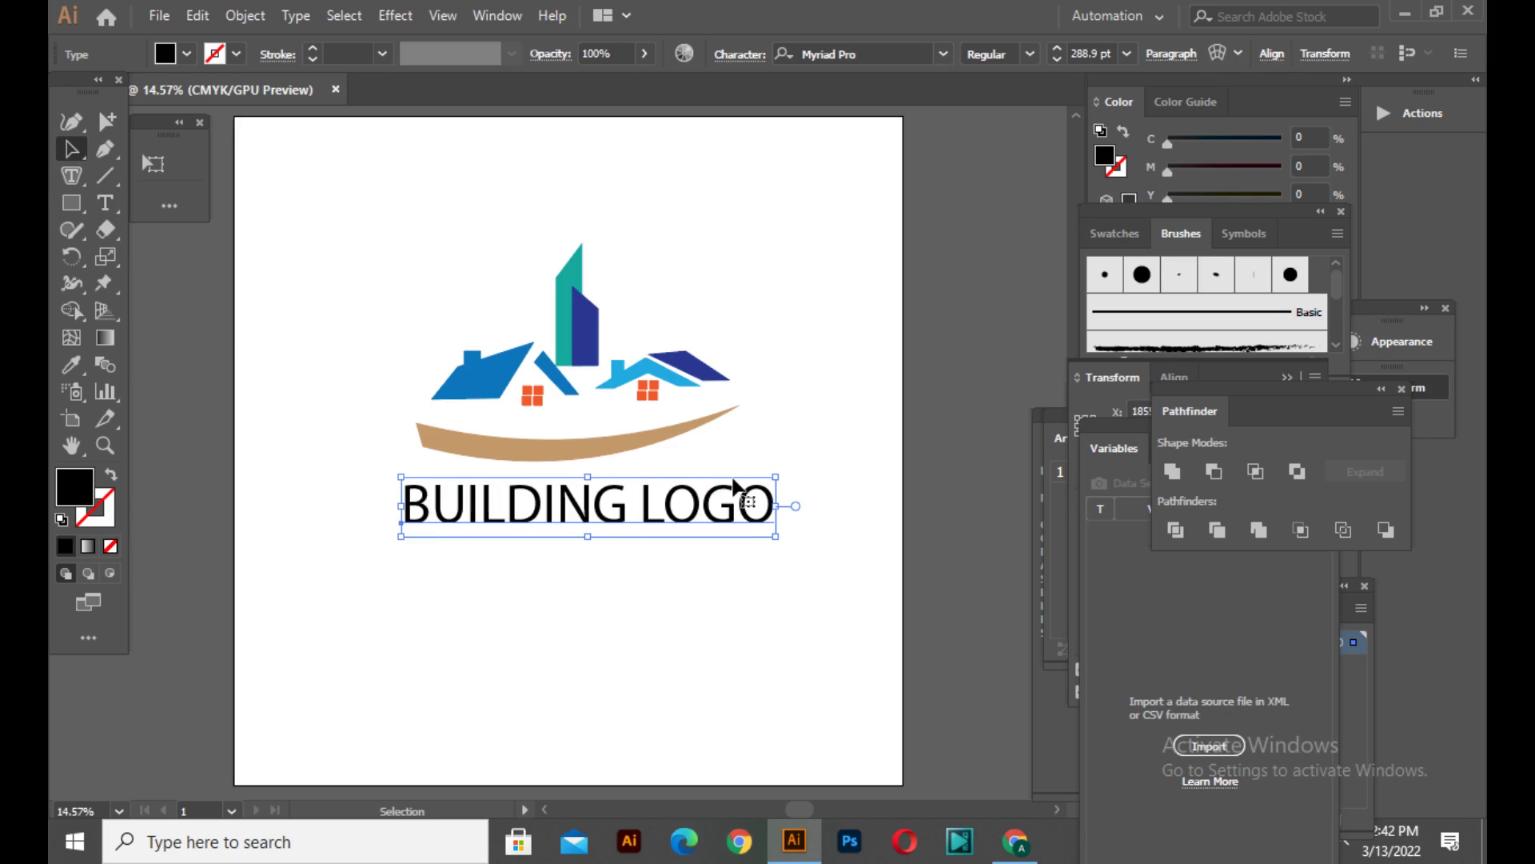
{"action": "left_click_drag", "start_coordinate": [746, 492], "coordinate": [740, 492]}
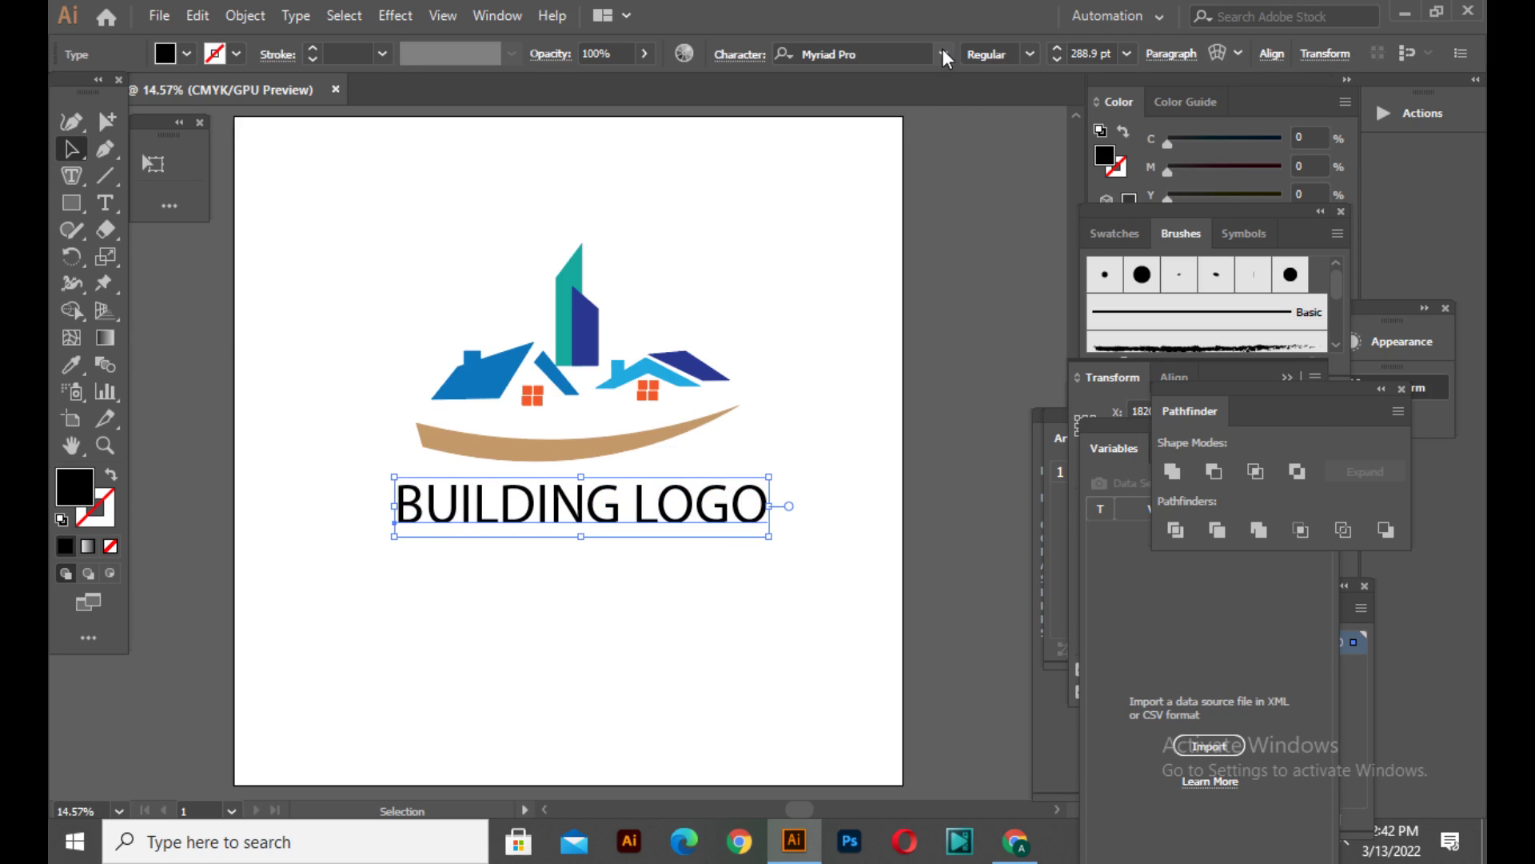
Set the BUILDING LOGO text in Rockwell Extra Bold and reposition it centred slightly lower beneath the swoosh.
{"action": "left_click", "coordinate": [944, 54]}
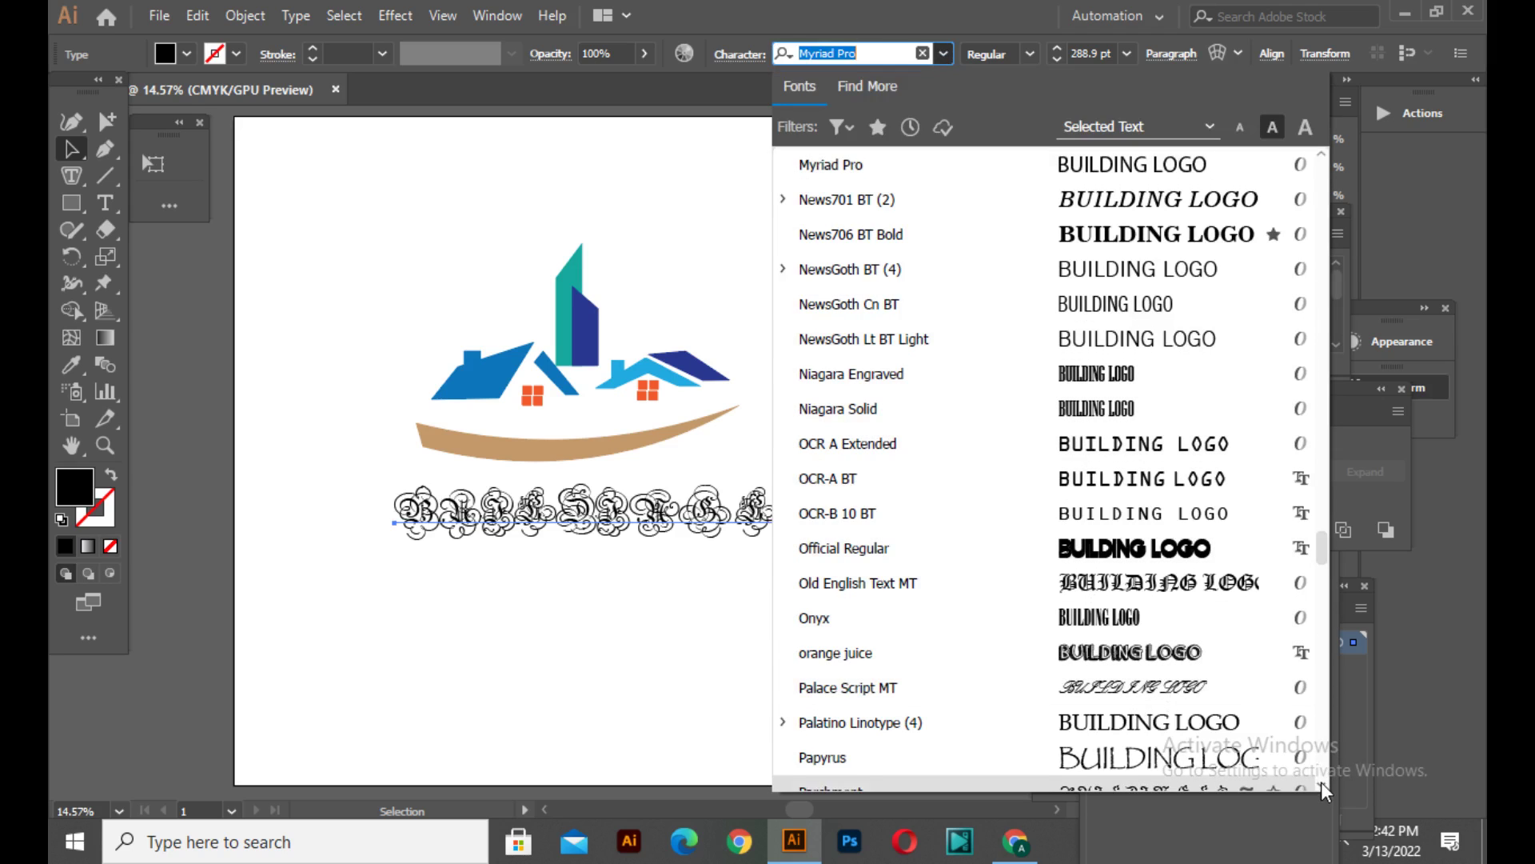
{"action": "scroll", "coordinate": [1321, 780], "scroll_direction": "down", "scroll_amount": 2}
{"action": "scroll", "coordinate": [1321, 780], "scroll_direction": "down", "scroll_amount": 5}
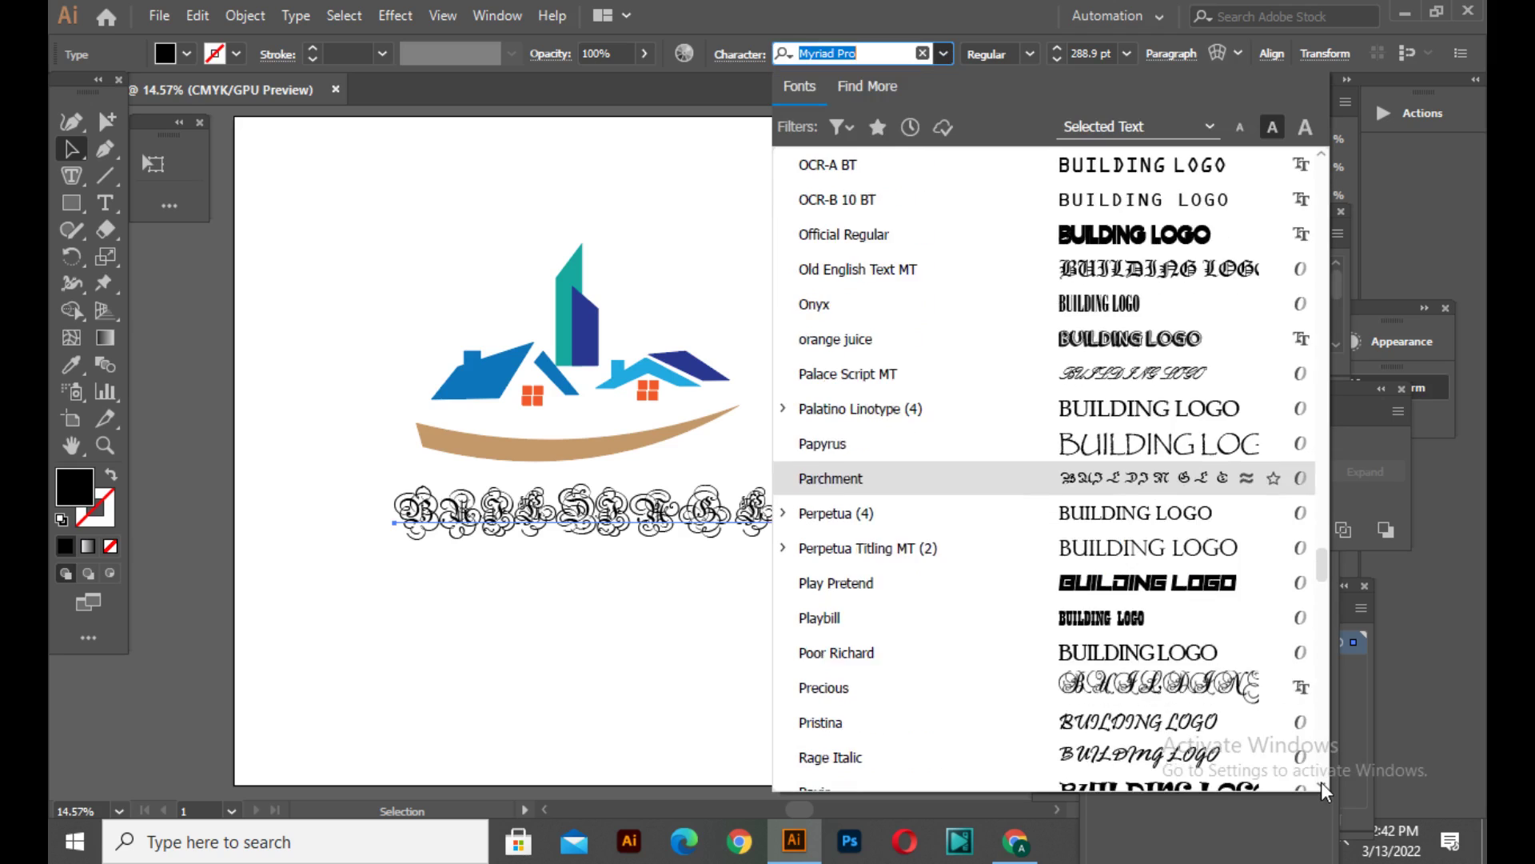
{"action": "scroll", "coordinate": [1321, 780], "scroll_direction": "down", "scroll_amount": 1}
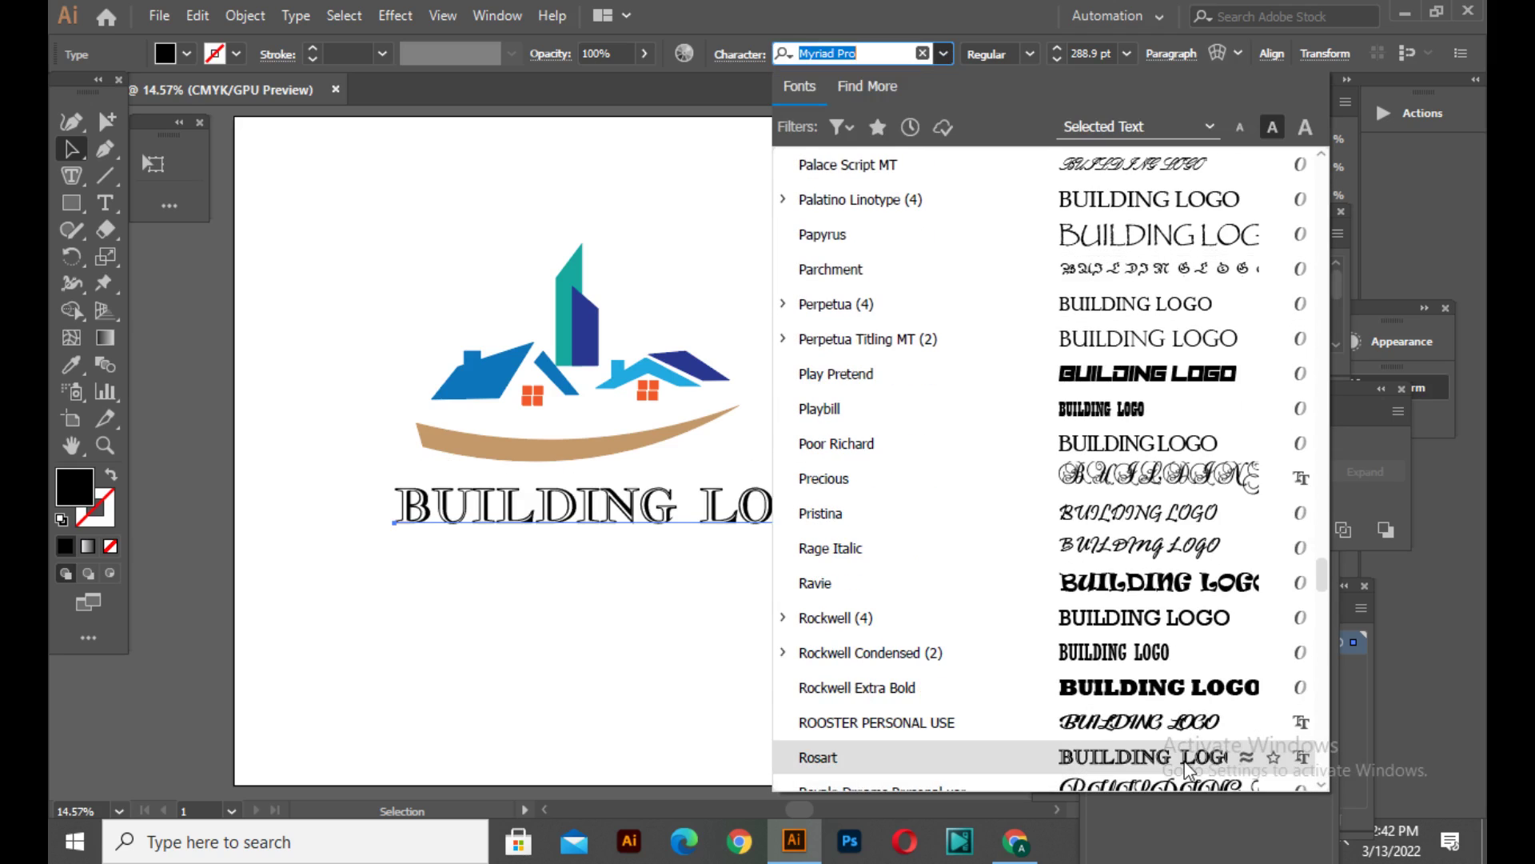
{"action": "left_click", "coordinate": [1202, 704]}
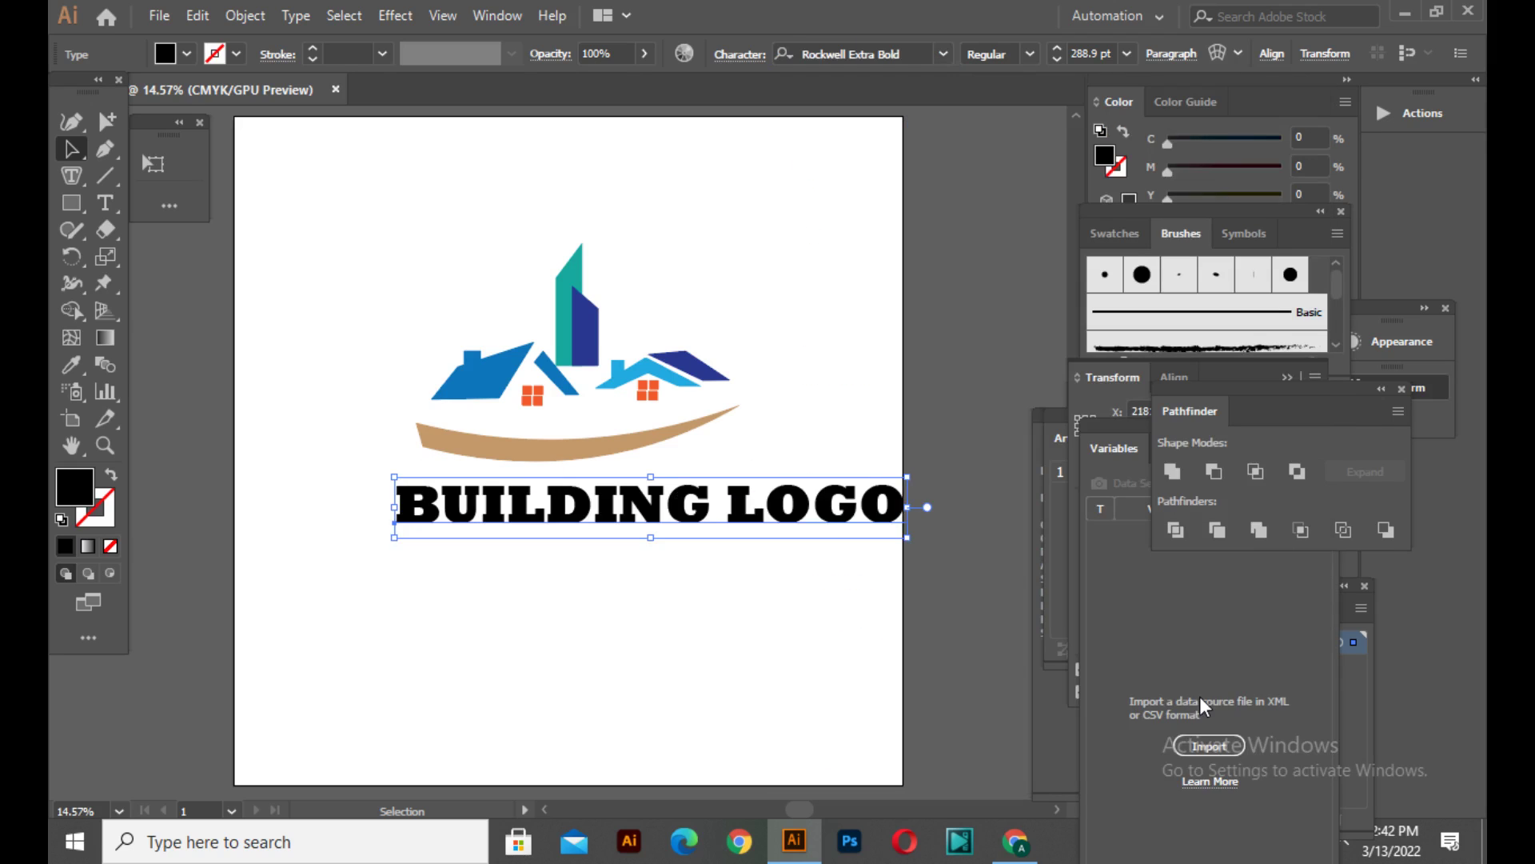
{"action": "left_click_drag", "start_coordinate": [740, 509], "coordinate": [694, 511]}
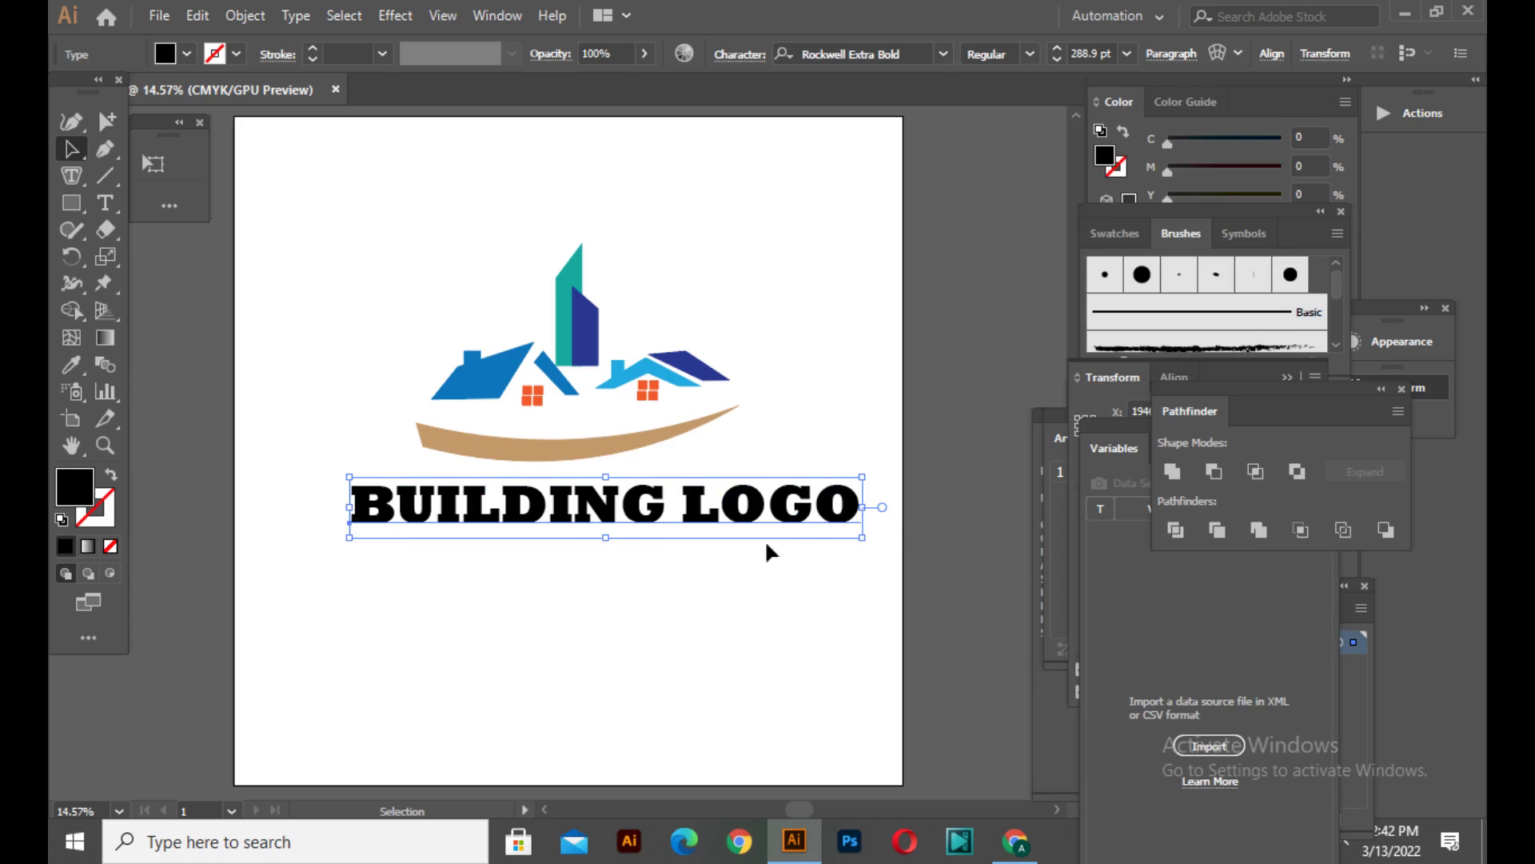
{"action": "left_click_drag", "start_coordinate": [799, 520], "coordinate": [782, 524]}
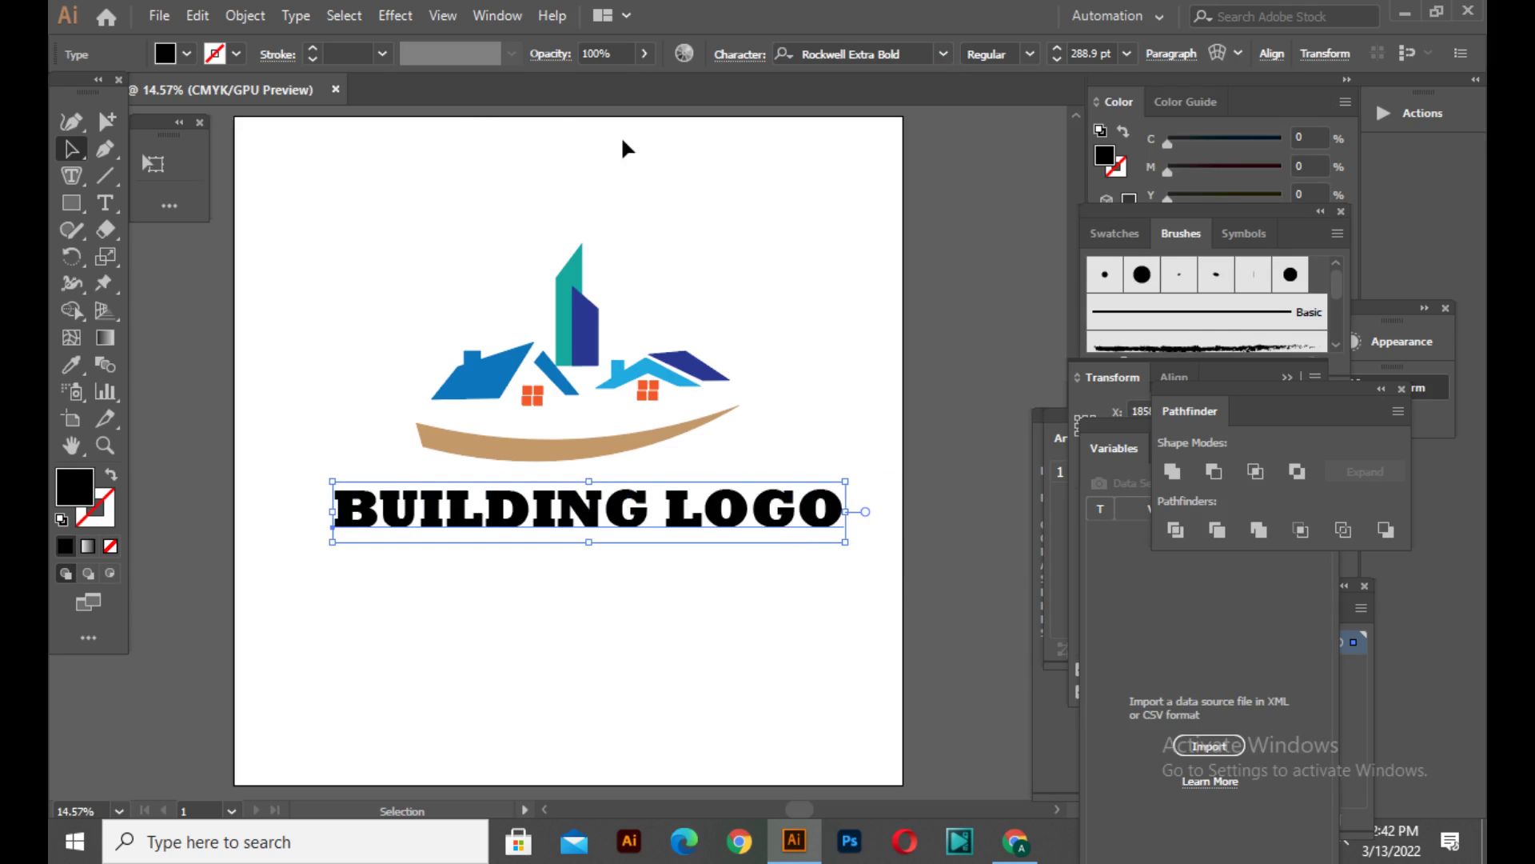